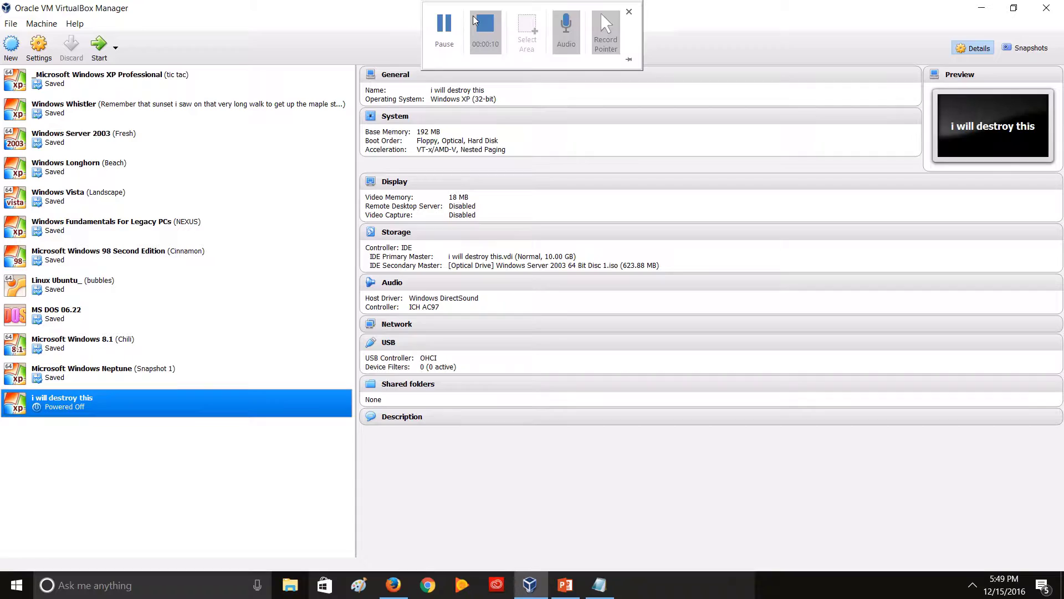
Start the 'i will destroy this' VM and let Windows Server 2003 setup finish to the logon prompt.
click(456, 21)
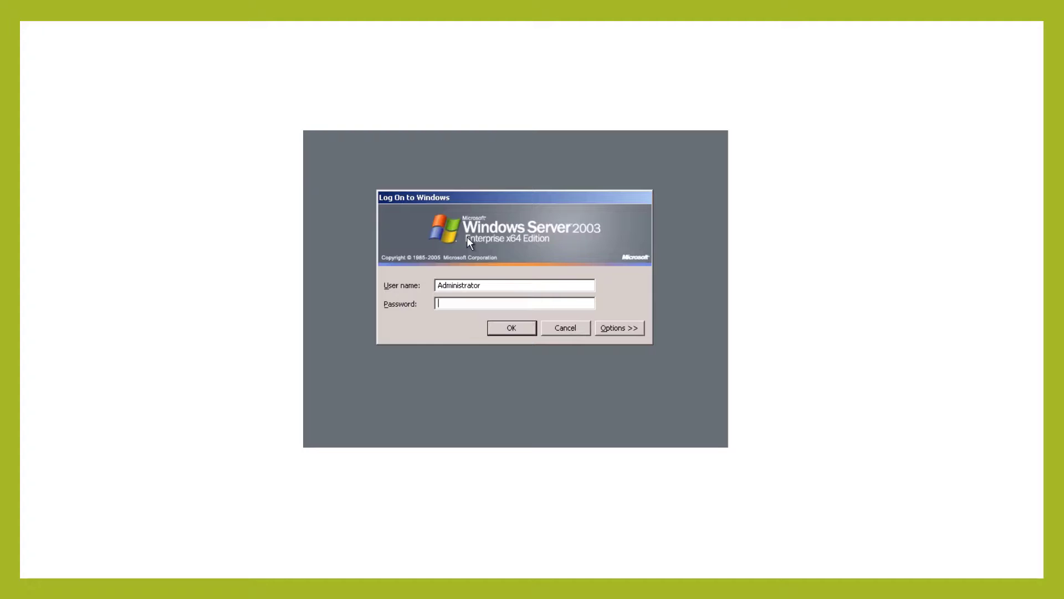
Try logging on as 'donut', dismiss the failure, then enter 'Administrator' as the user name.
drag(506, 285, 372, 289)
text(donut)
click(525, 327)
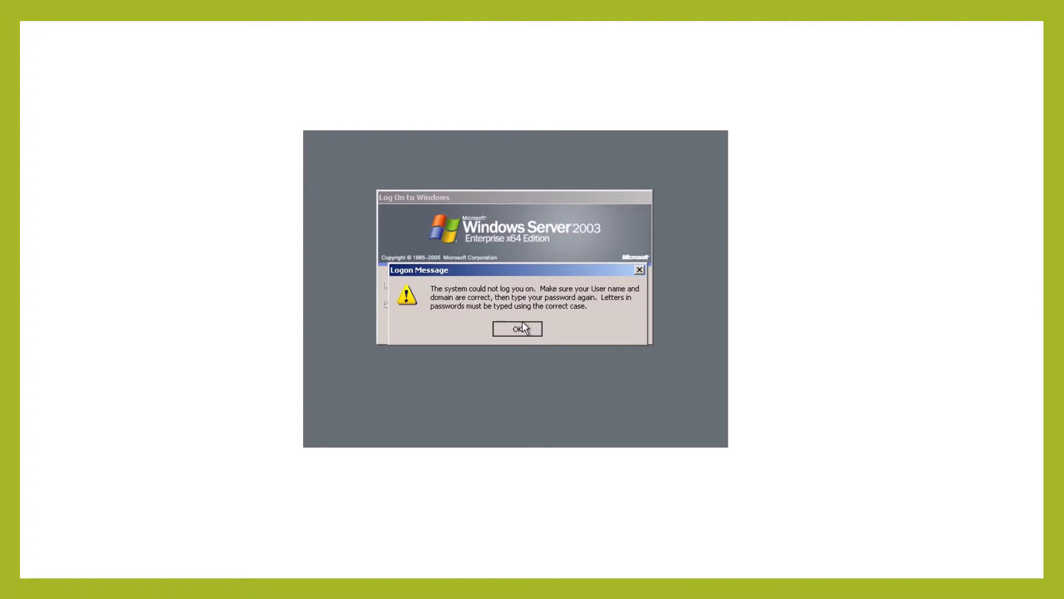
click(522, 325)
drag(490, 285, 390, 275)
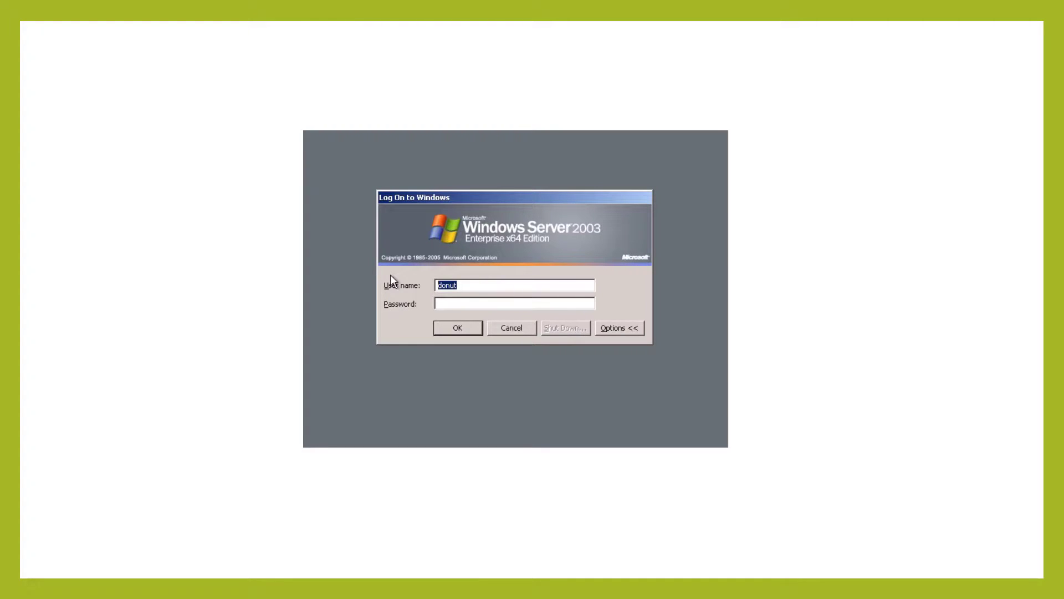
text(Ad)
text(minist)
text(rator)
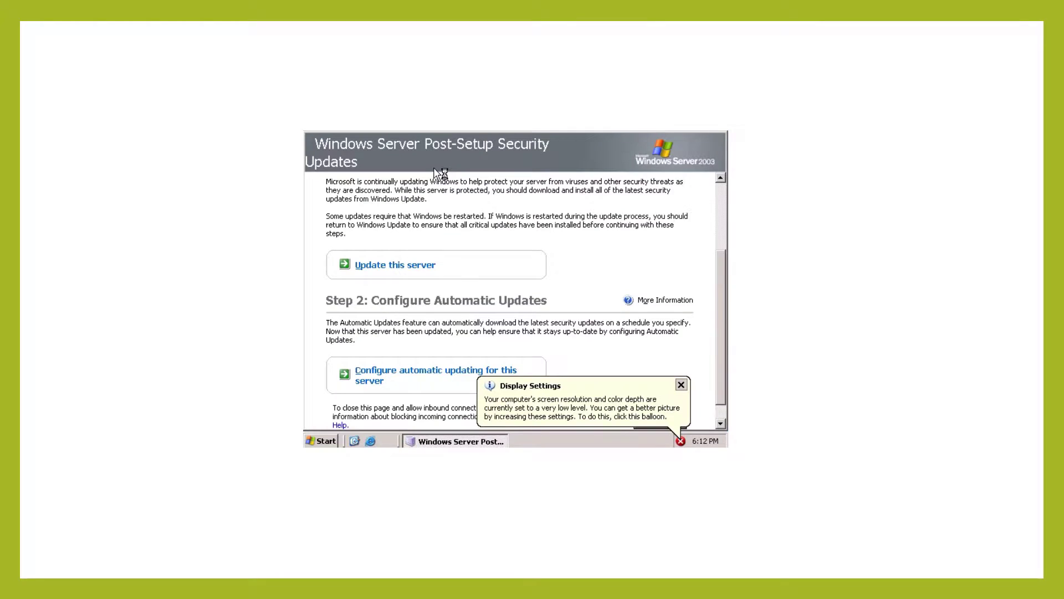
Dismiss the display notice, finish the Post-Setup Security Updates page and close Manage Your Server.
click(681, 385)
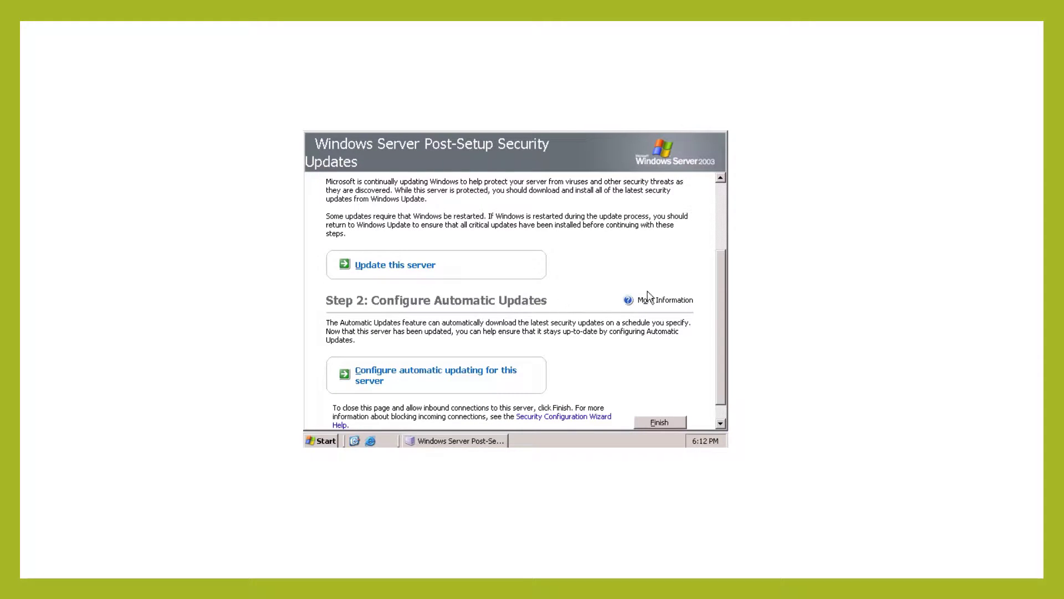
drag(720, 258, 721, 317)
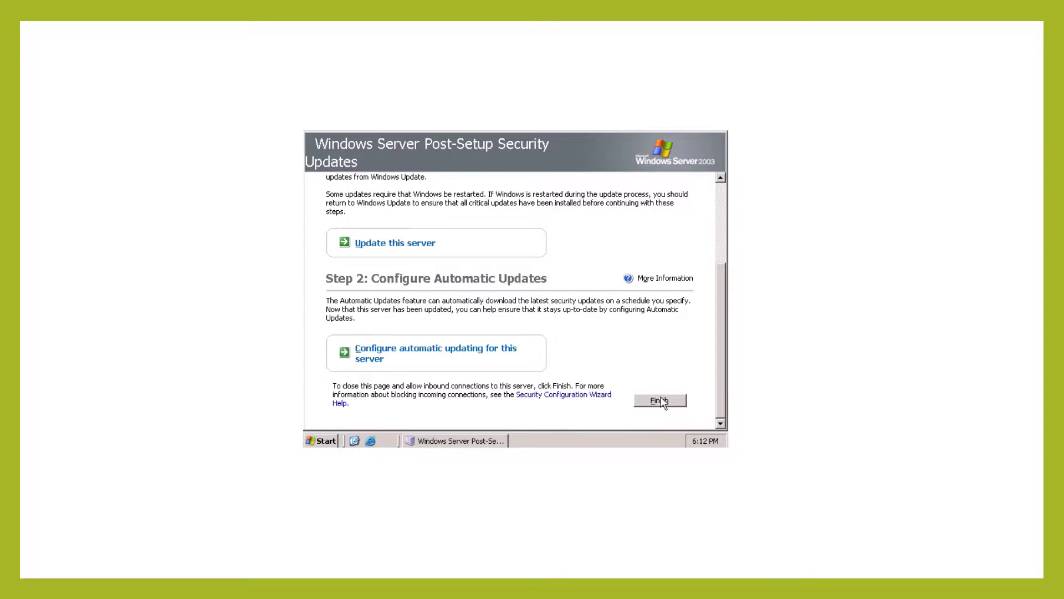
click(663, 401)
click(488, 315)
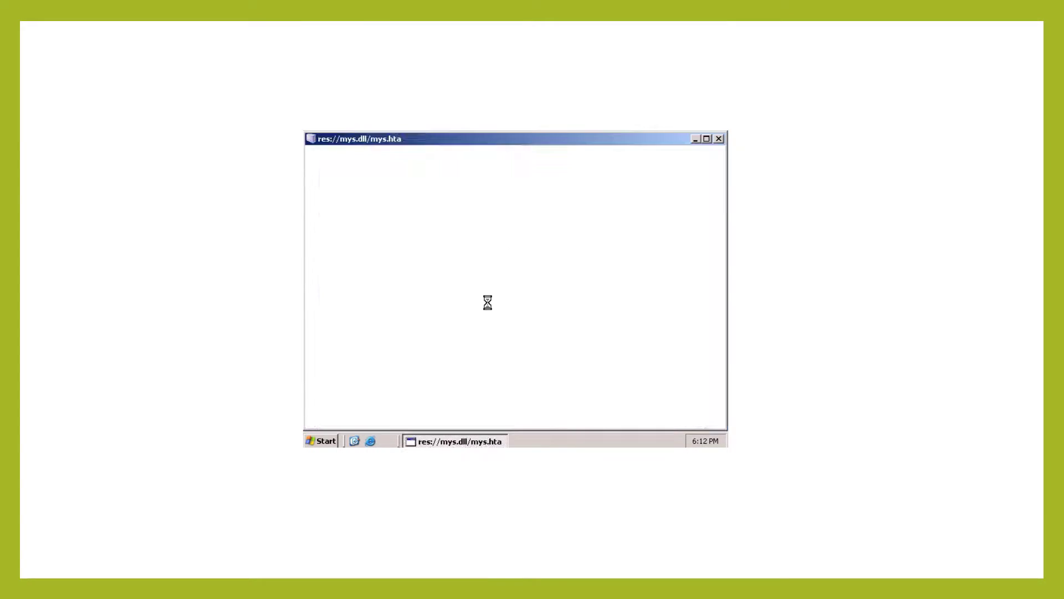
click(719, 138)
Launch Control Panel from Run, restore its window, and open Add or Remove Programs' context menu.
key(super+r)
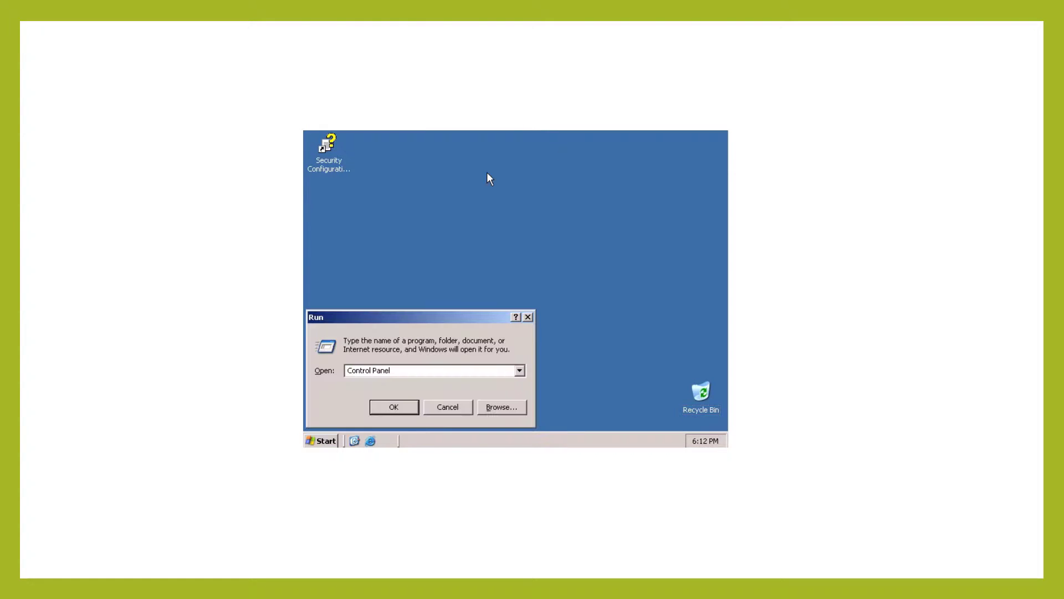
click(377, 407)
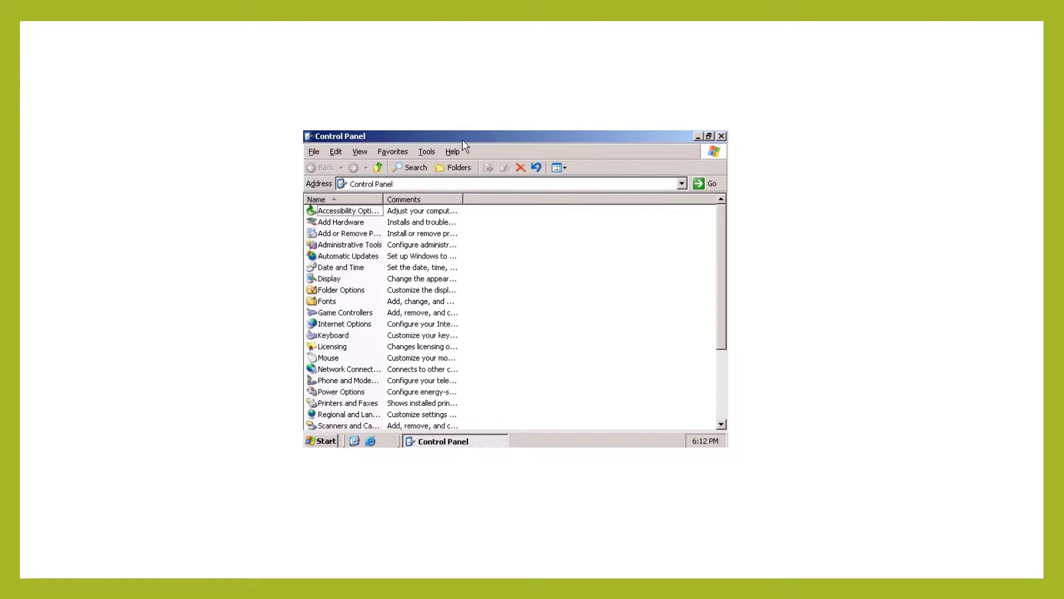
click(708, 136)
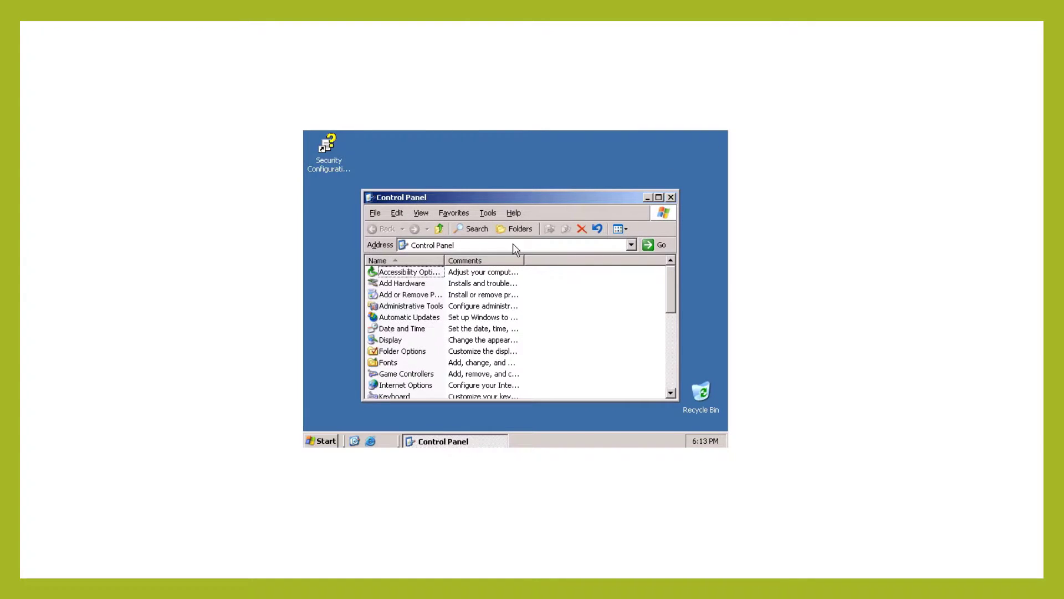
mouse_move(411, 272)
mouse_down()
mouse_move(467, 285)
mouse_move(706, 393)
mouse_up()
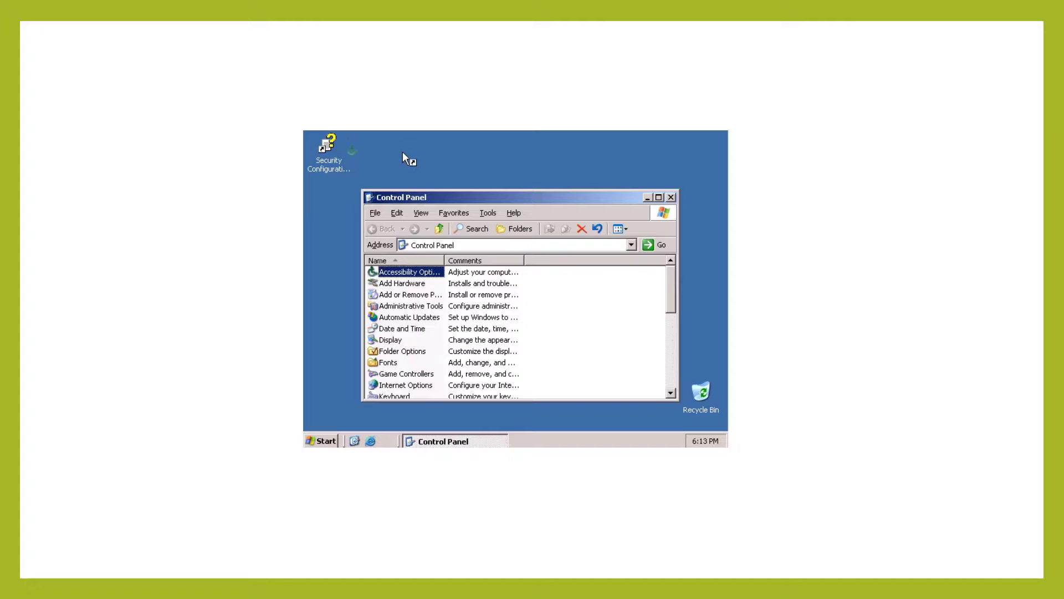
click(427, 298)
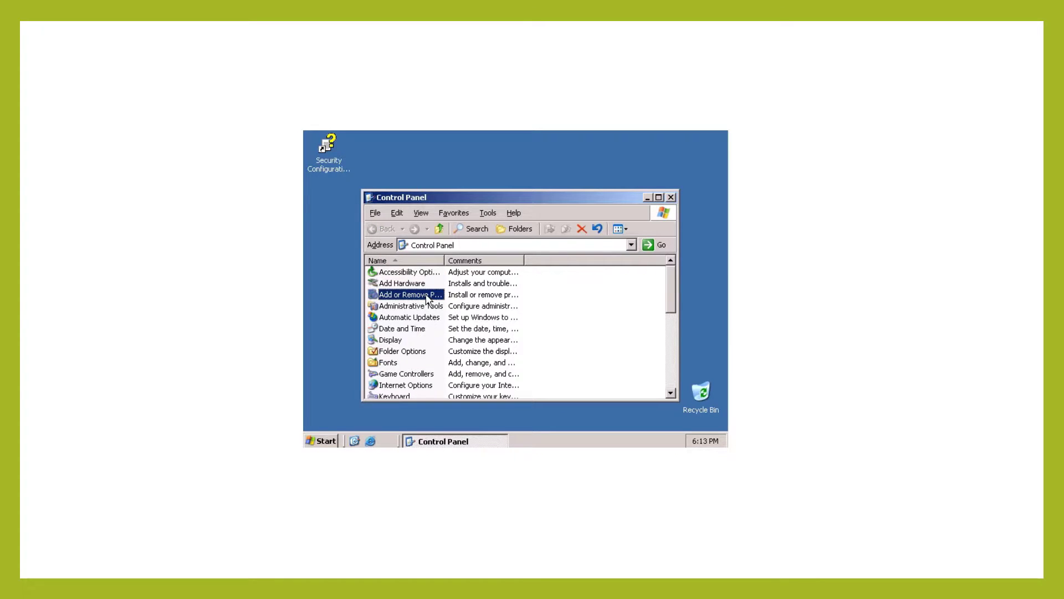
right_click(427, 298)
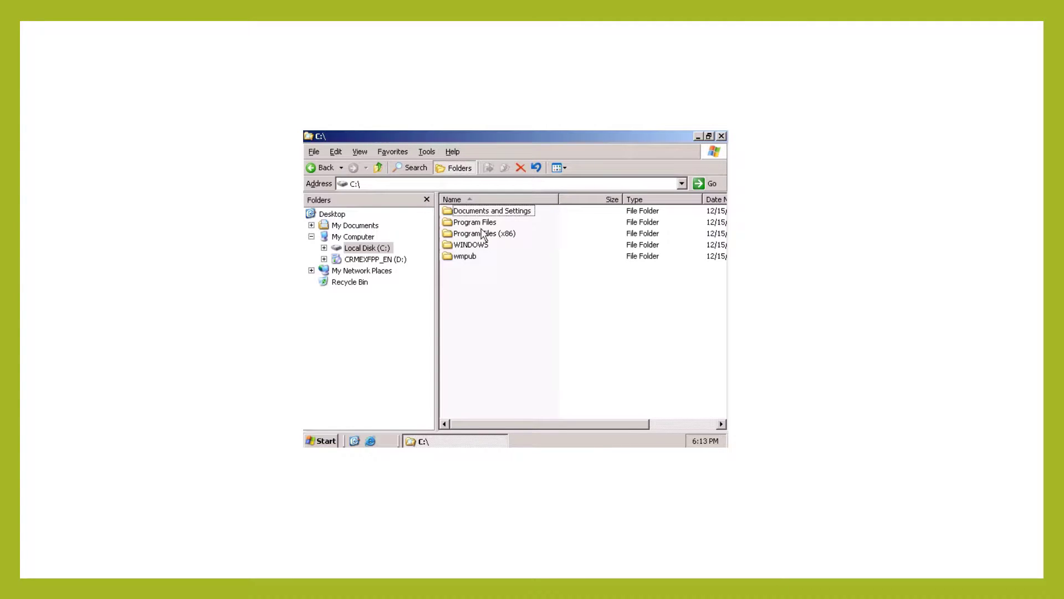
Open Program Files (x86) and delete the microsoft shared folder.
double_click(453, 235)
right_click(464, 240)
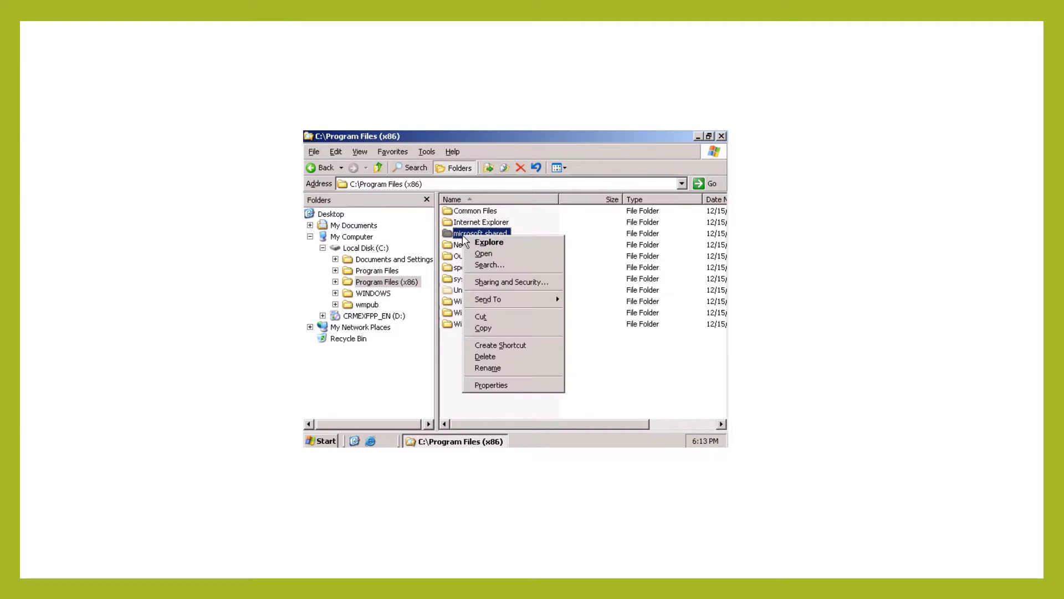
click(480, 357)
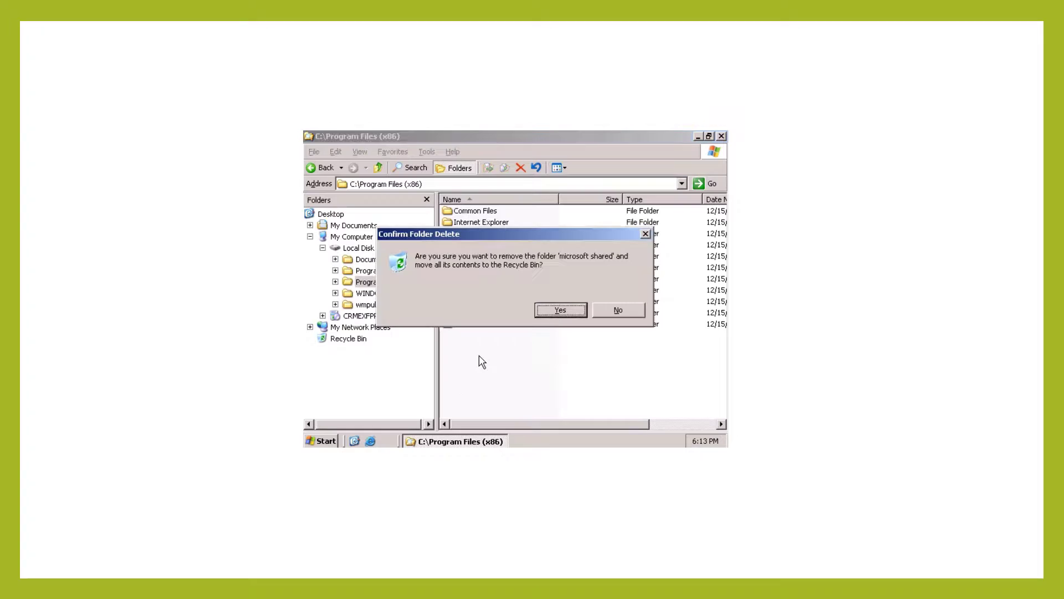
click(560, 310)
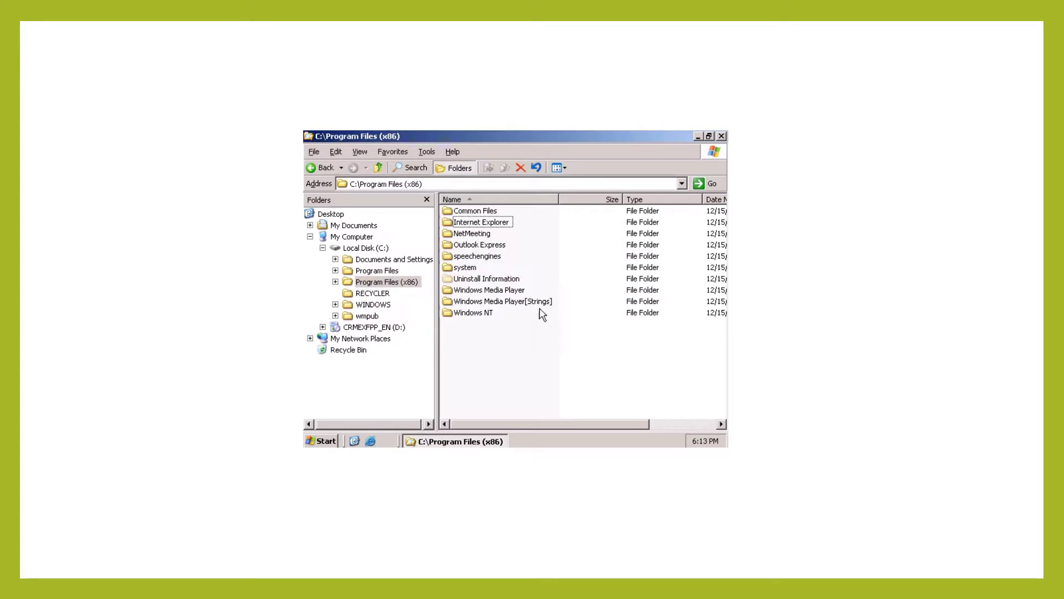
Create a shortcut to Uninstall Information, then delete that shortcut.
right_click(492, 277)
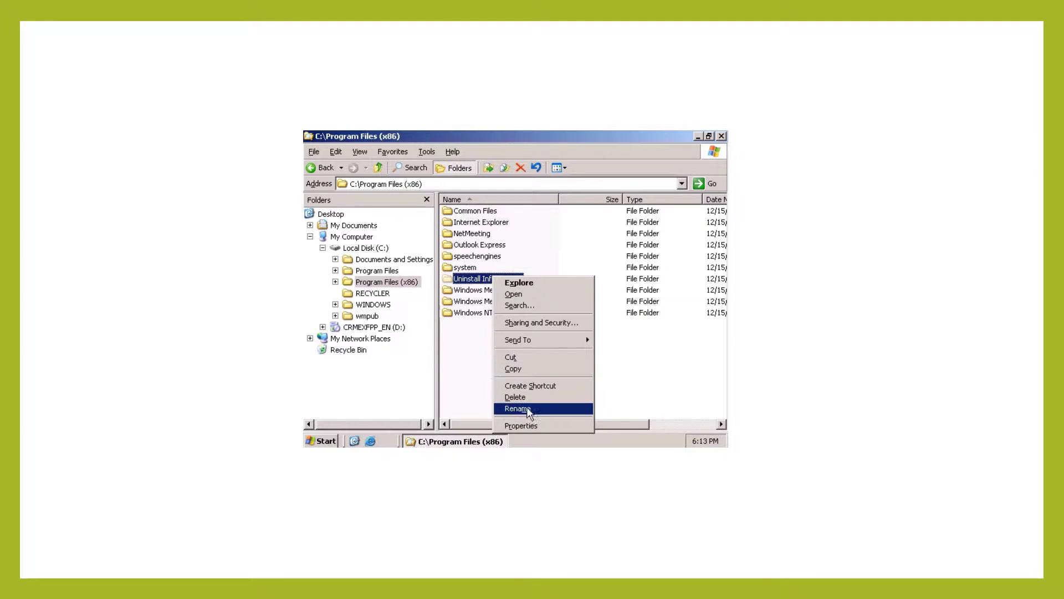
click(527, 386)
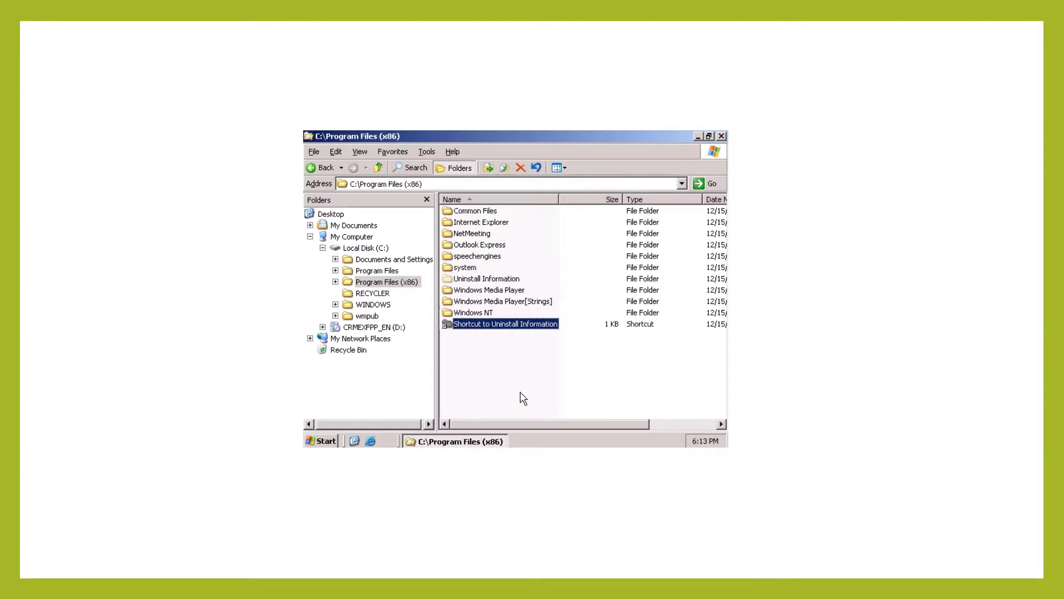
right_click(486, 320)
click(491, 288)
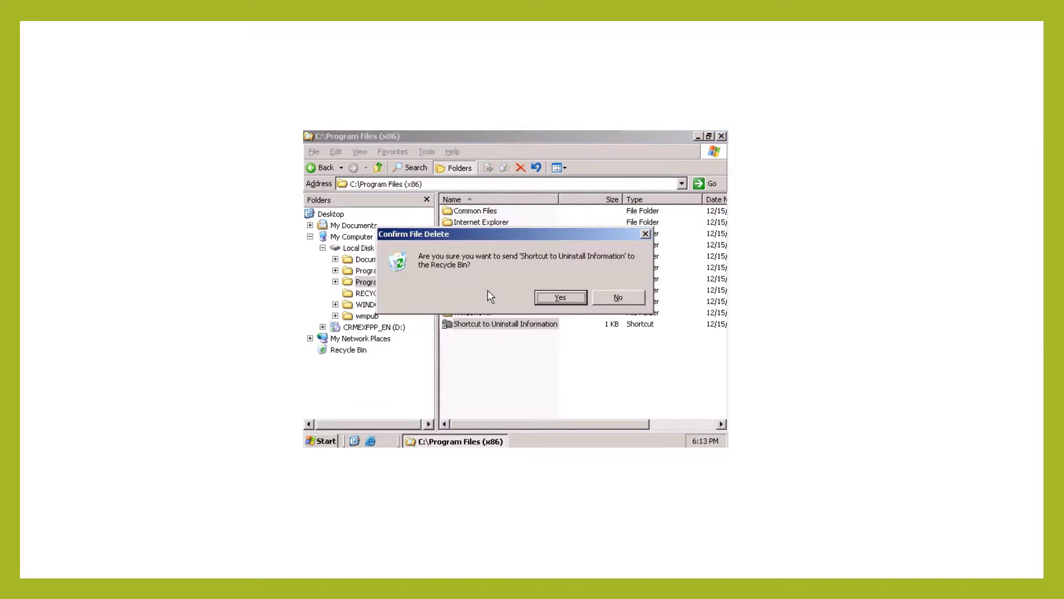
Delete Windows Media Player[Strings] and attempt to delete the Windows NT folder.
click(560, 297)
right_click(510, 300)
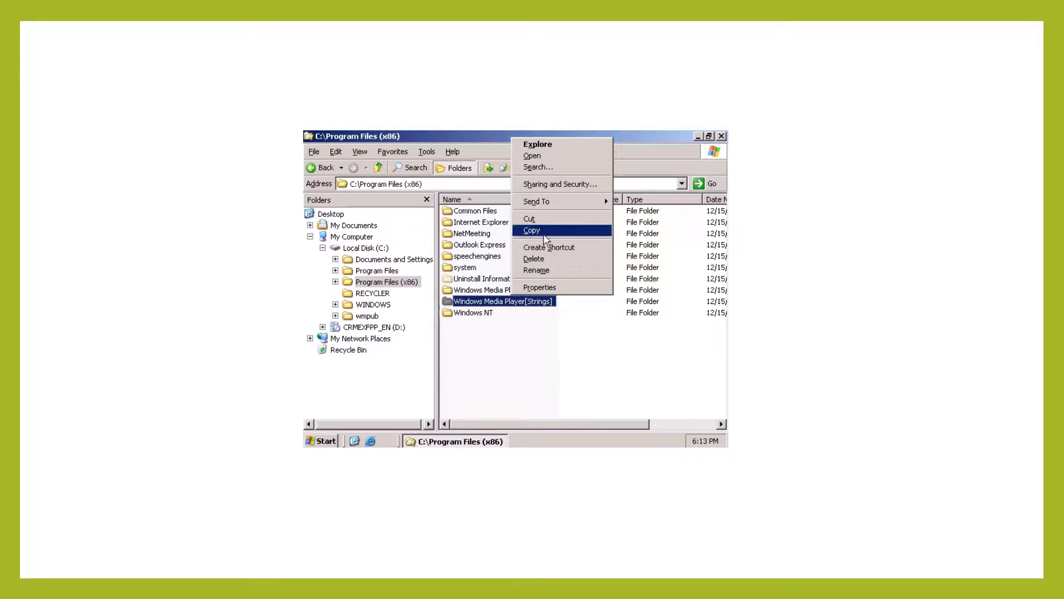
click(540, 260)
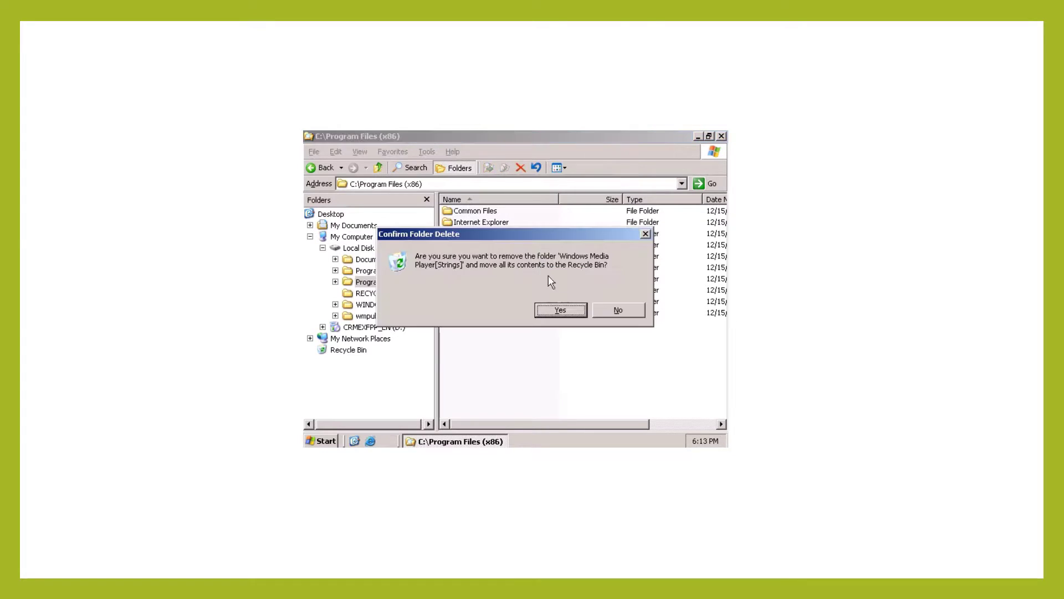
click(561, 310)
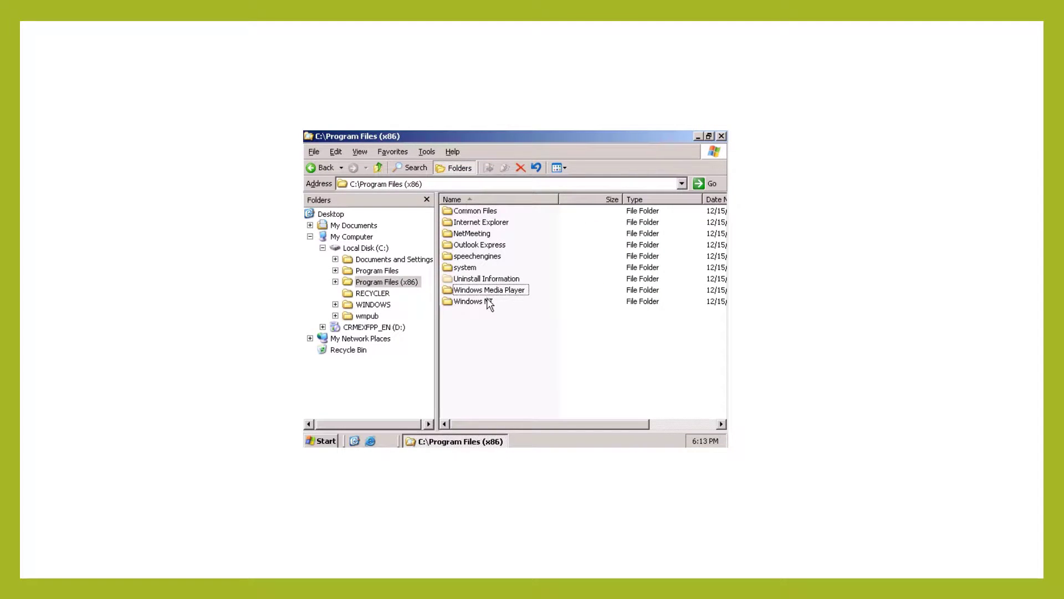
right_click(487, 301)
click(512, 261)
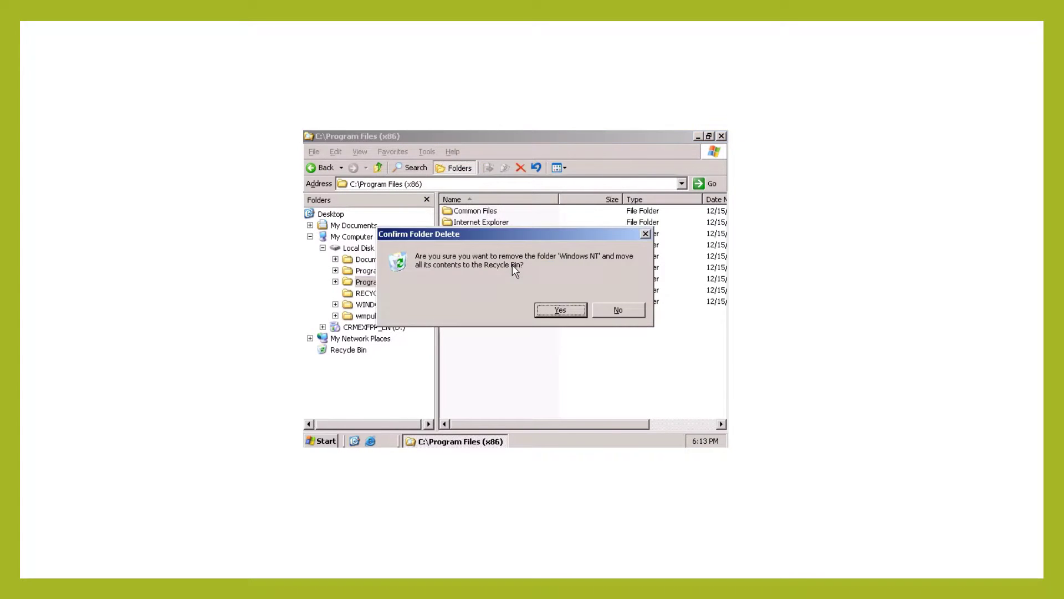
click(542, 313)
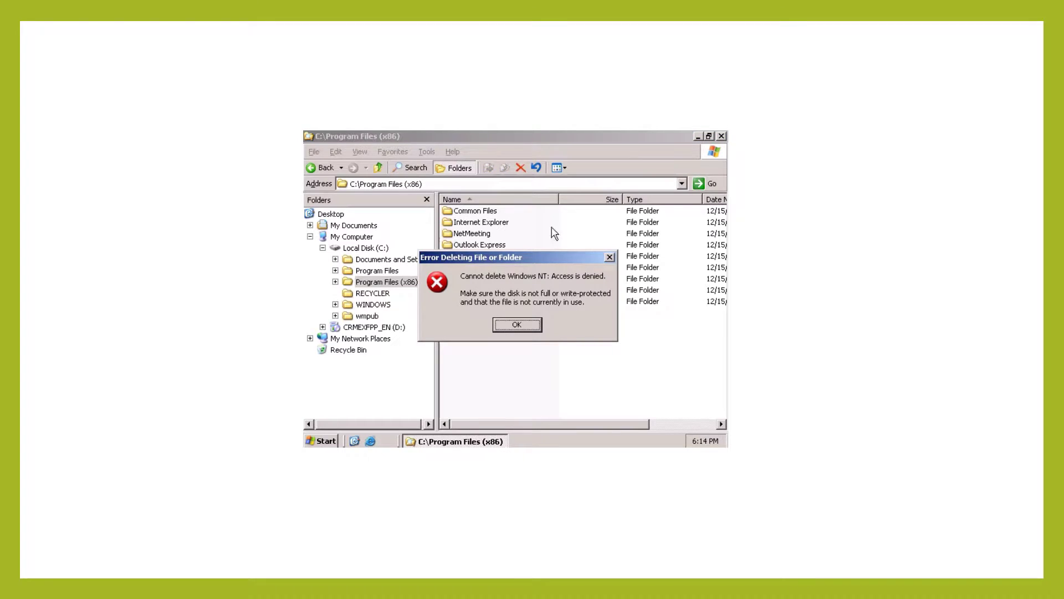
Dismiss the access-denied error and twice try deleting the Internet Explorer folder, which fails.
click(517, 325)
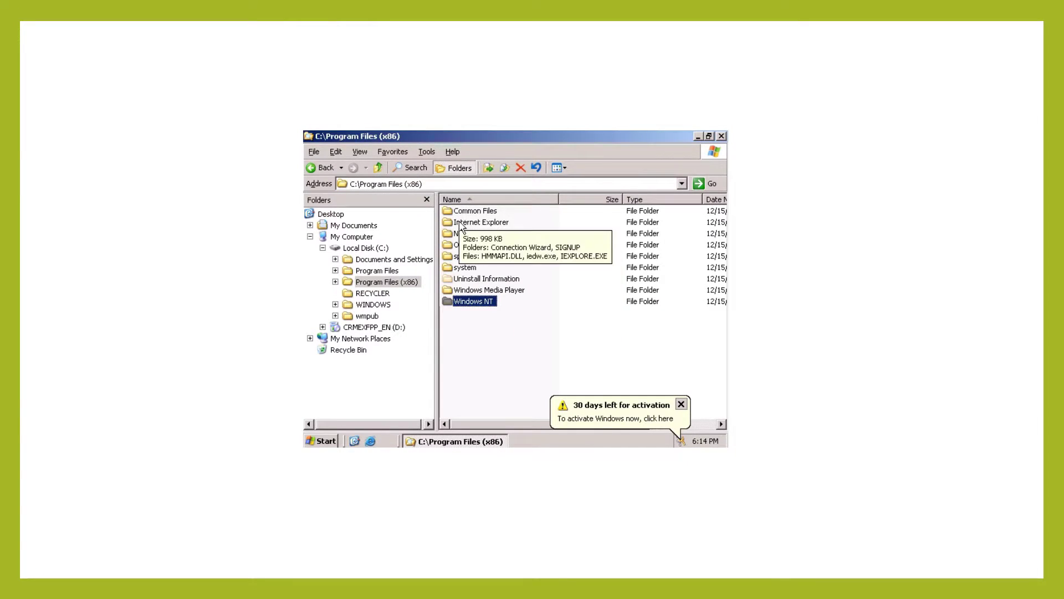
right_click(462, 224)
click(507, 342)
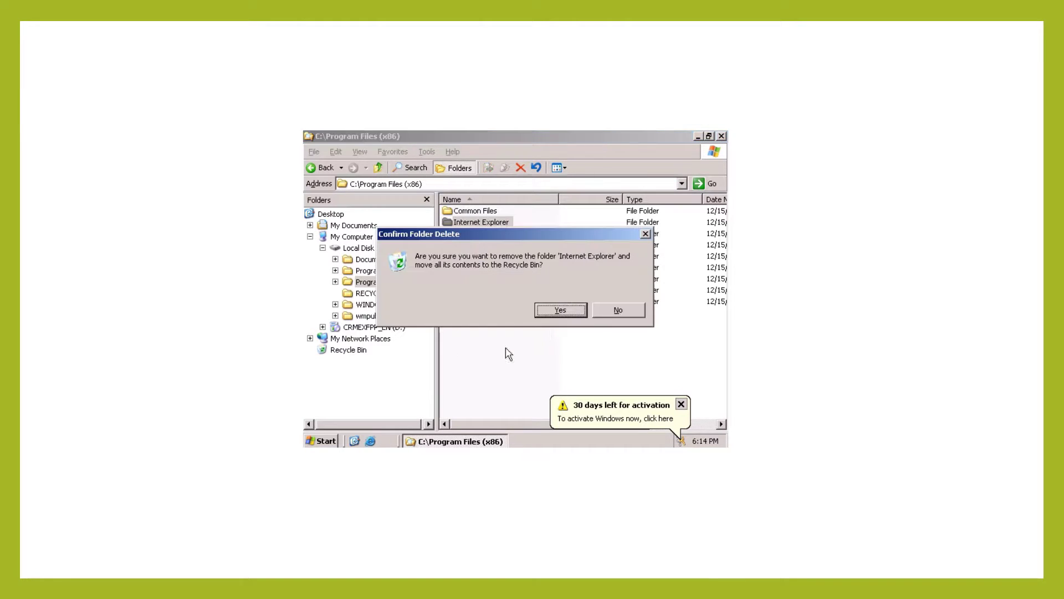
click(565, 309)
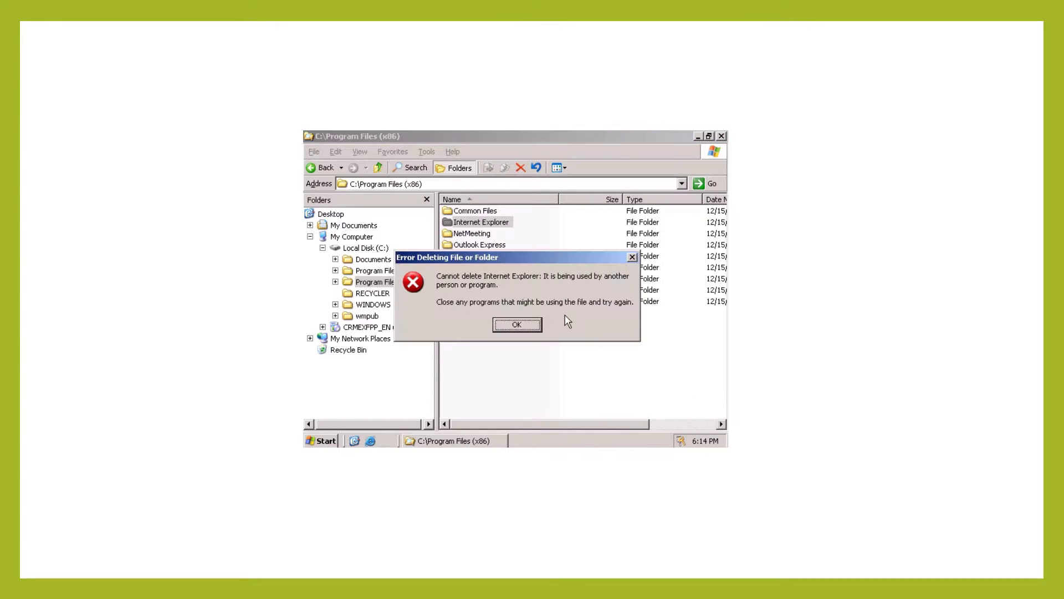
click(517, 325)
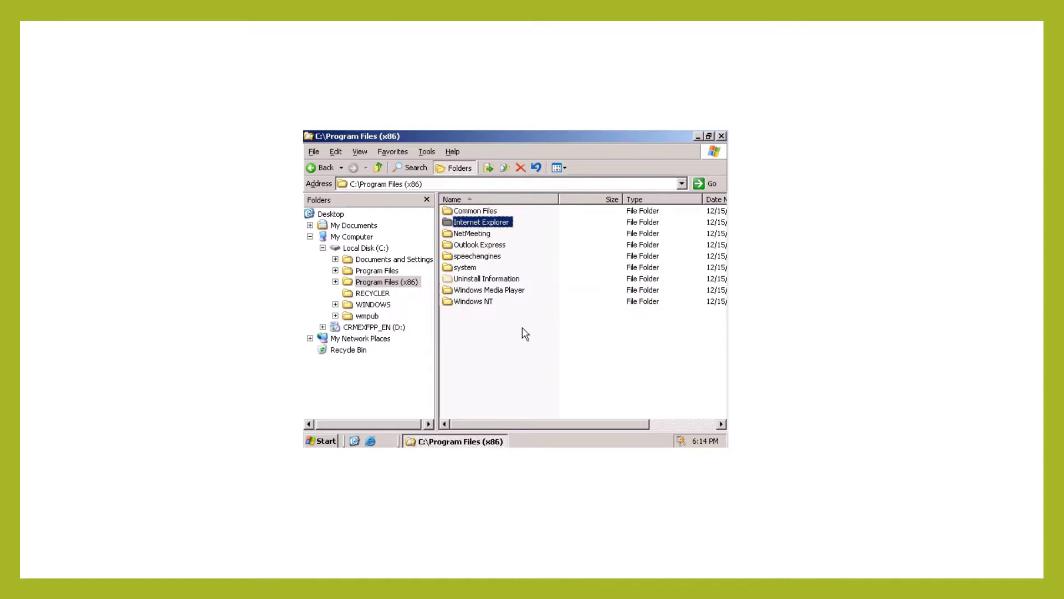
right_click(468, 225)
click(499, 348)
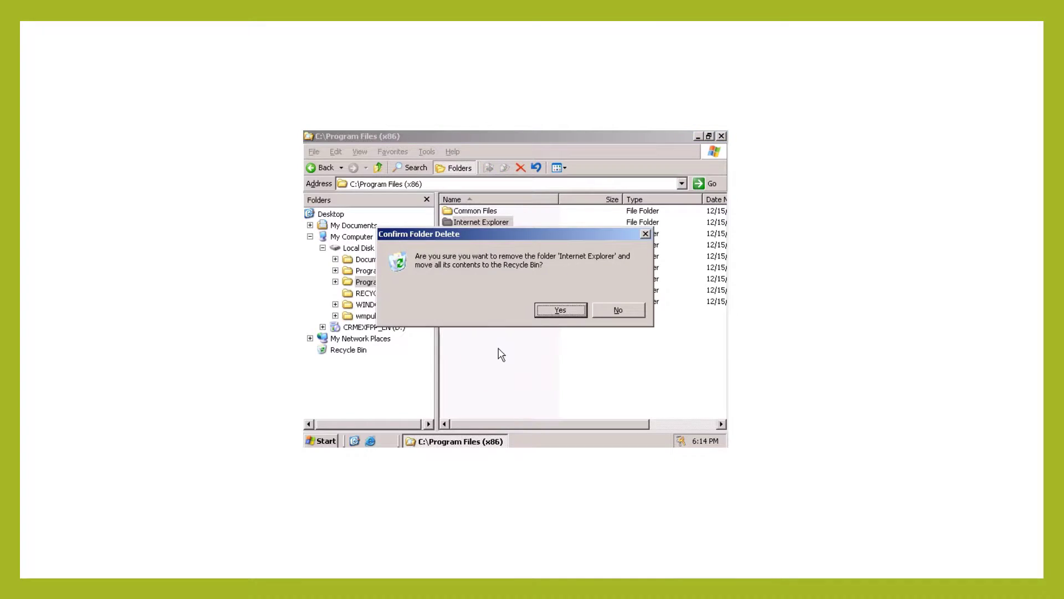
click(563, 311)
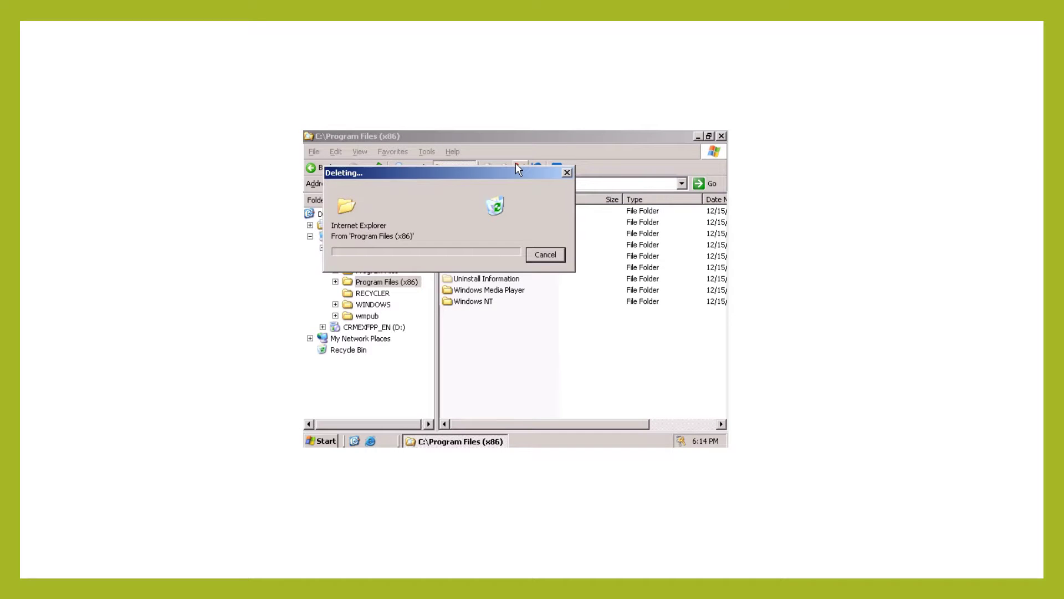
click(535, 326)
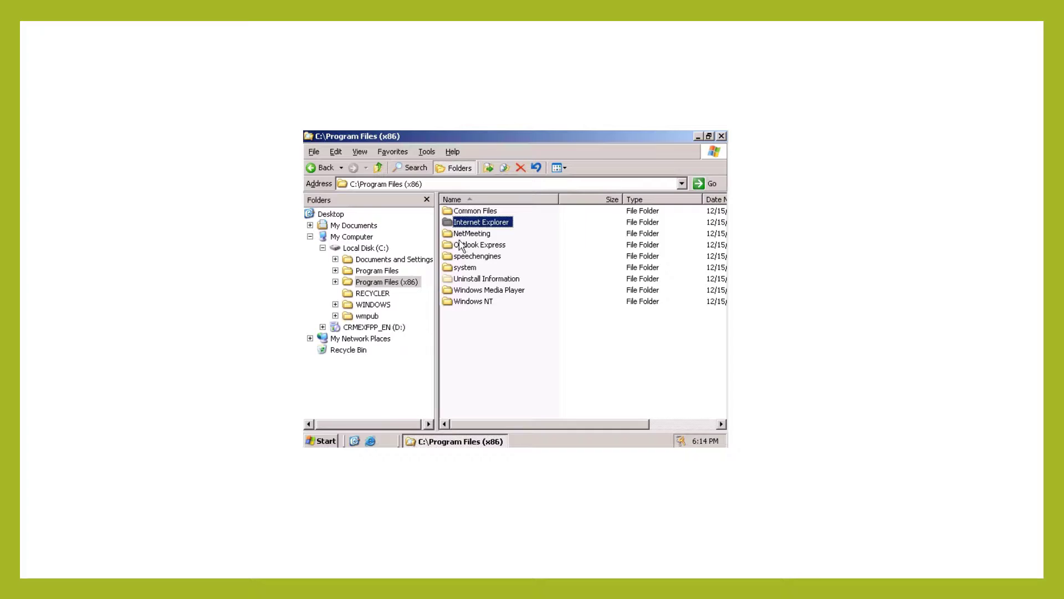
Delete the Common Files and Windows Media Player folders from Program Files (x86).
right_click(450, 213)
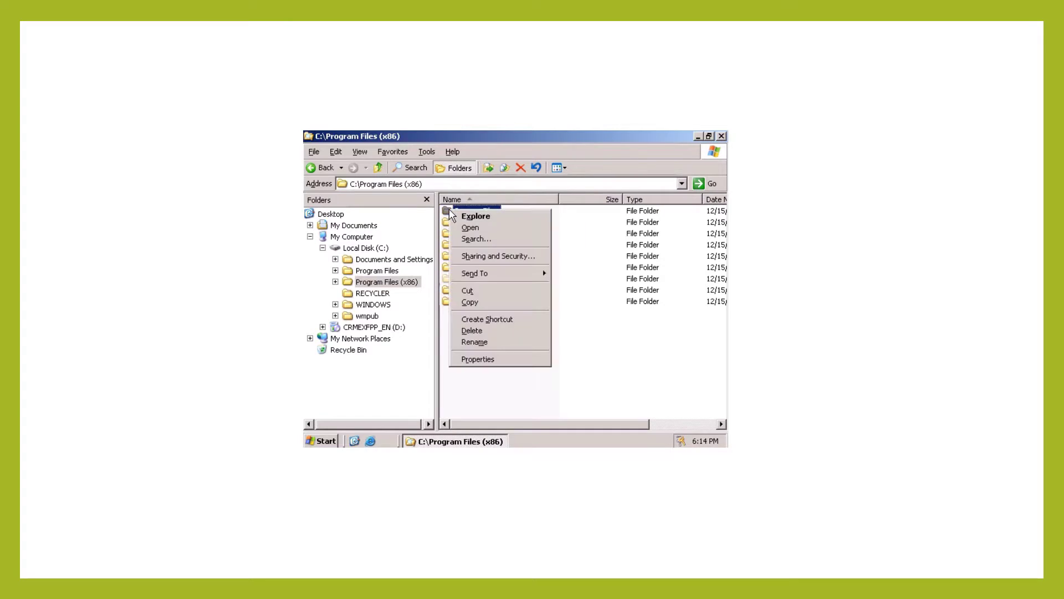
click(472, 330)
click(560, 311)
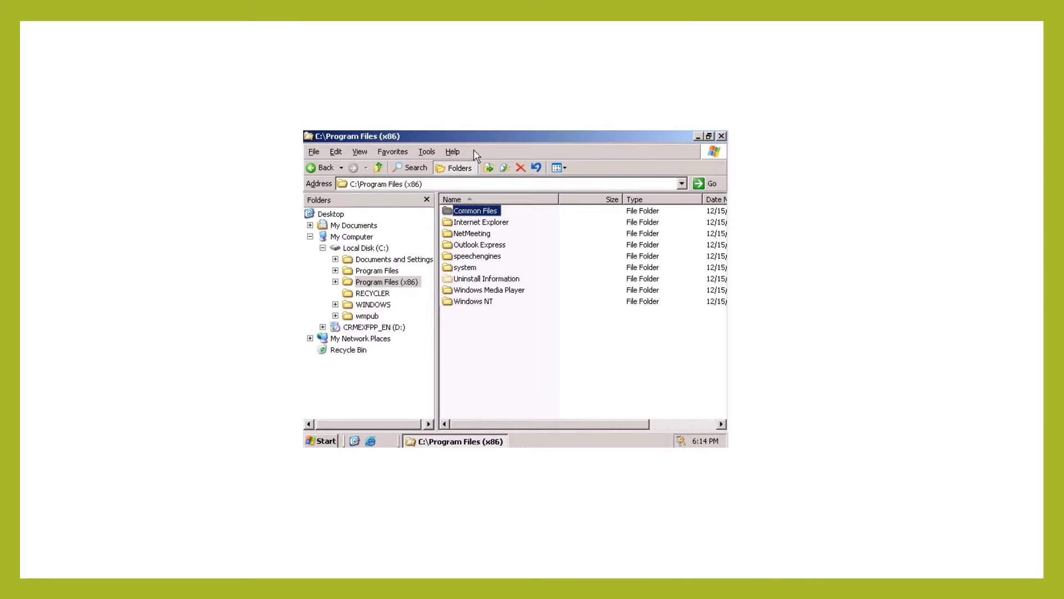
click(489, 290)
key(Delete)
click(498, 319)
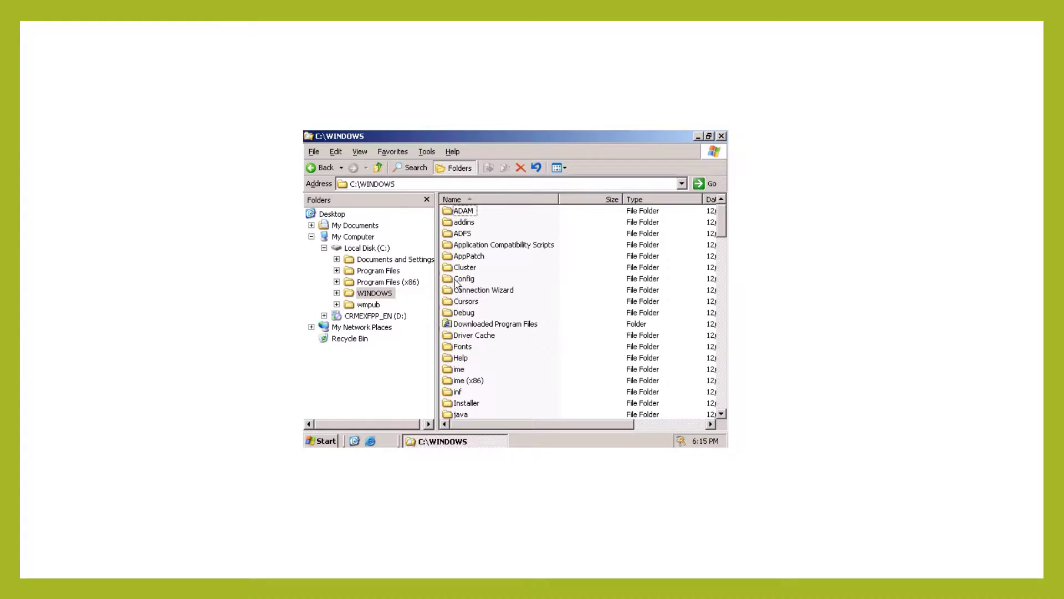
Delete the Config folder, then create and delete a Connection Wizard shortcut.
right_click(456, 283)
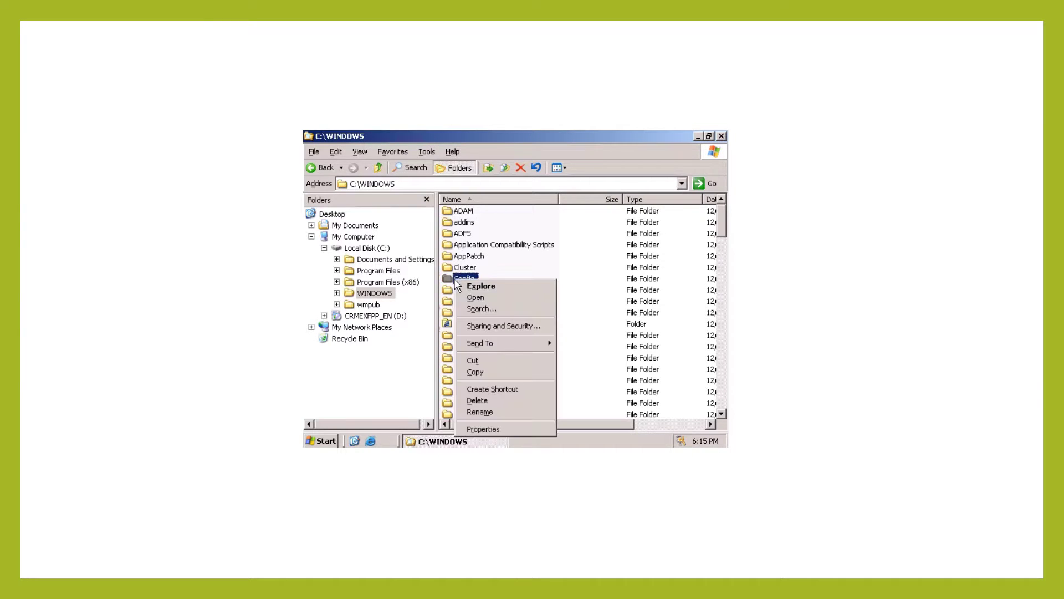
click(492, 401)
key(Return)
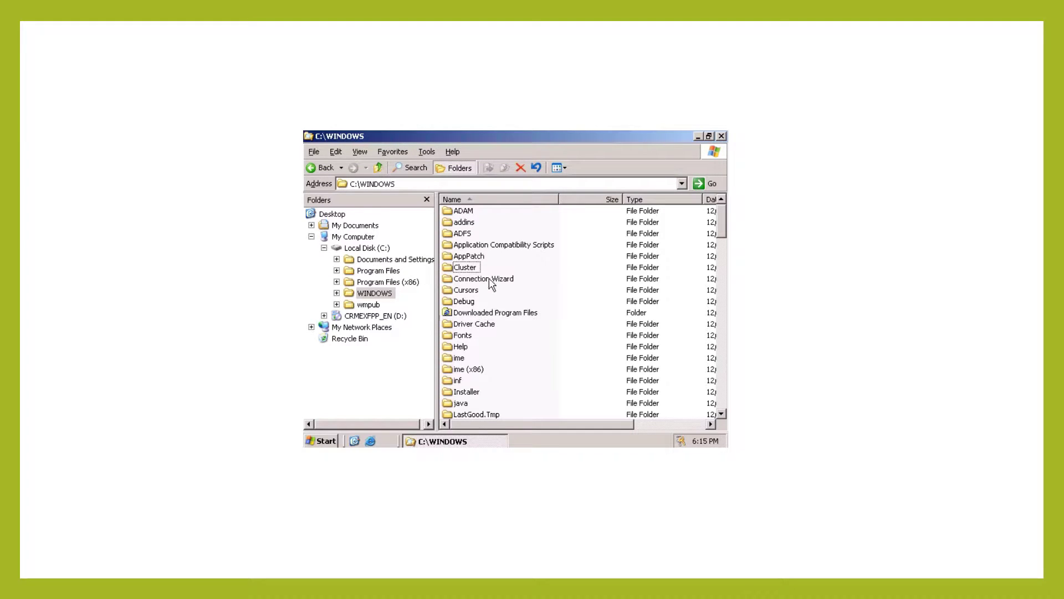
right_click(469, 280)
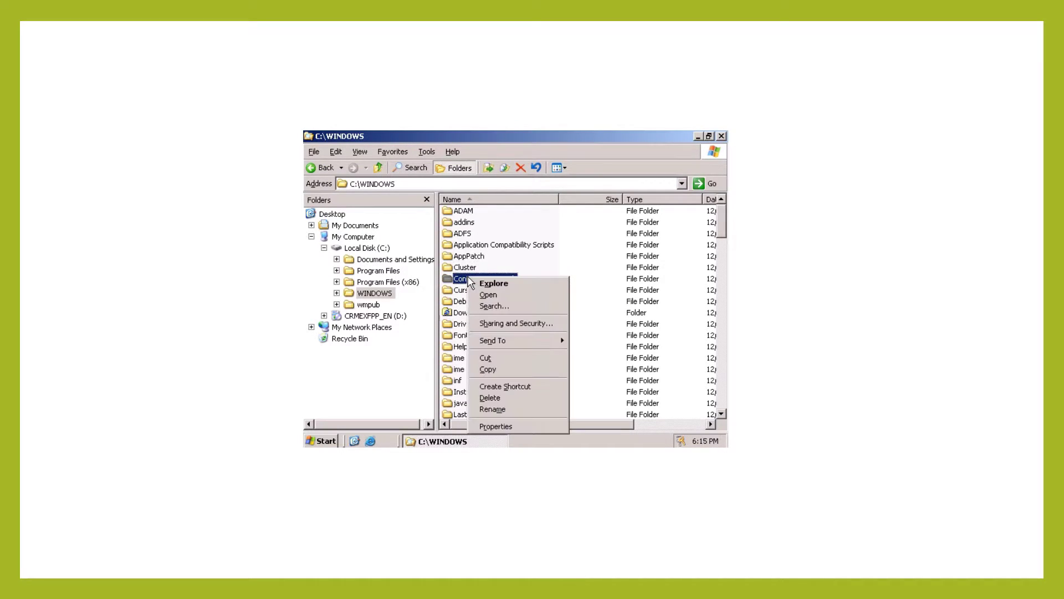
click(490, 387)
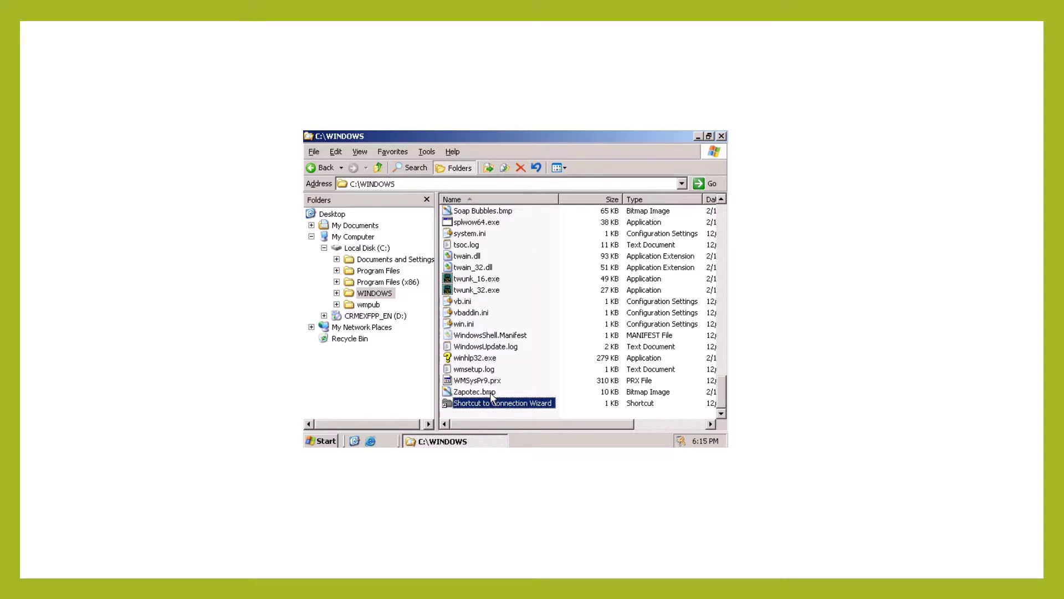
right_click(476, 401)
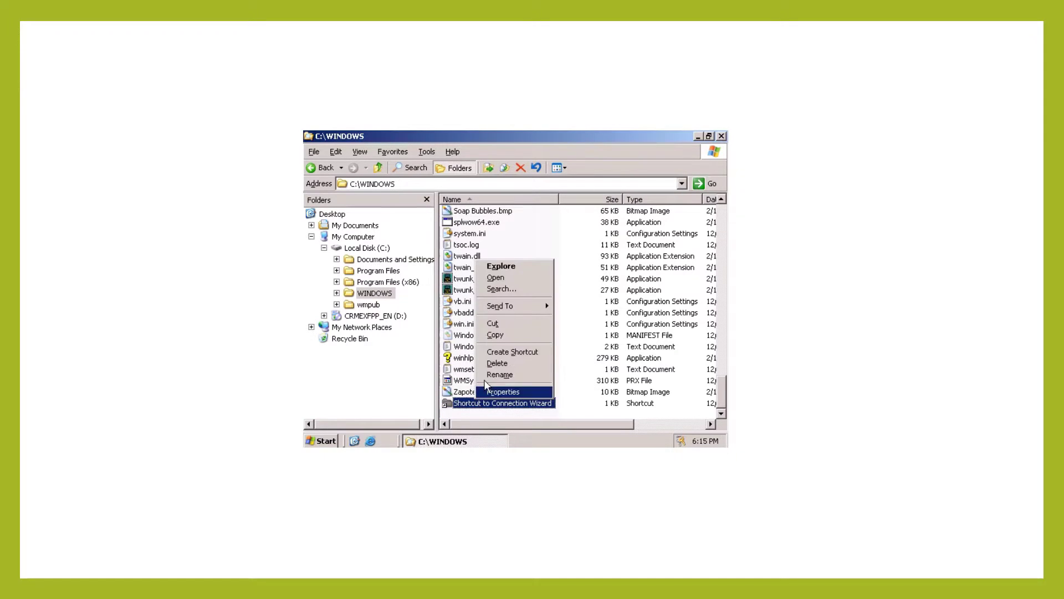
click(489, 364)
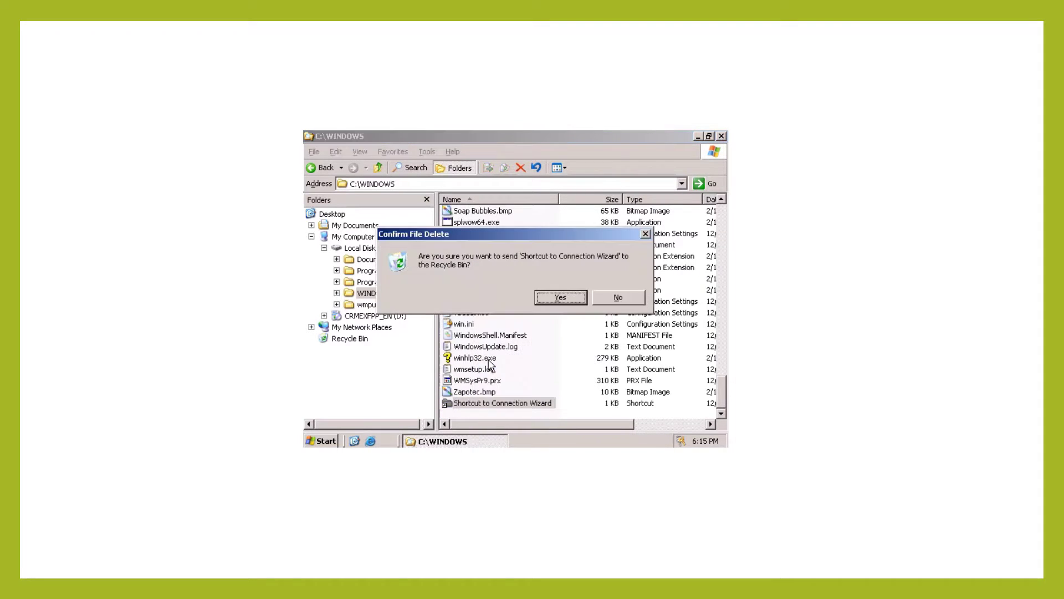
click(550, 294)
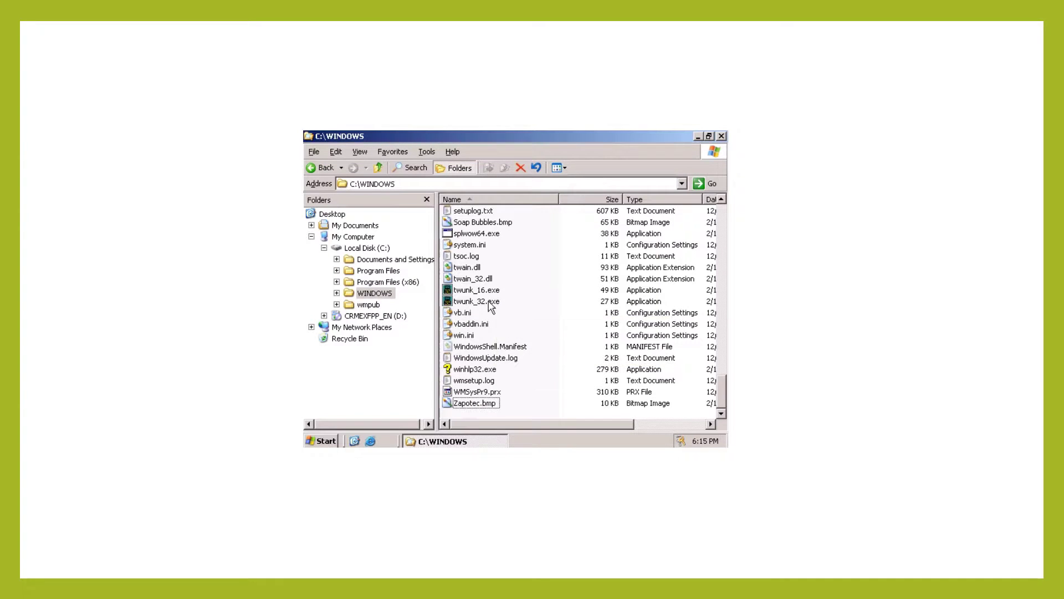
Preview Zapotec.bmp, then delete WindowsShell.Manifest and splwow64.exe.
double_click(488, 404)
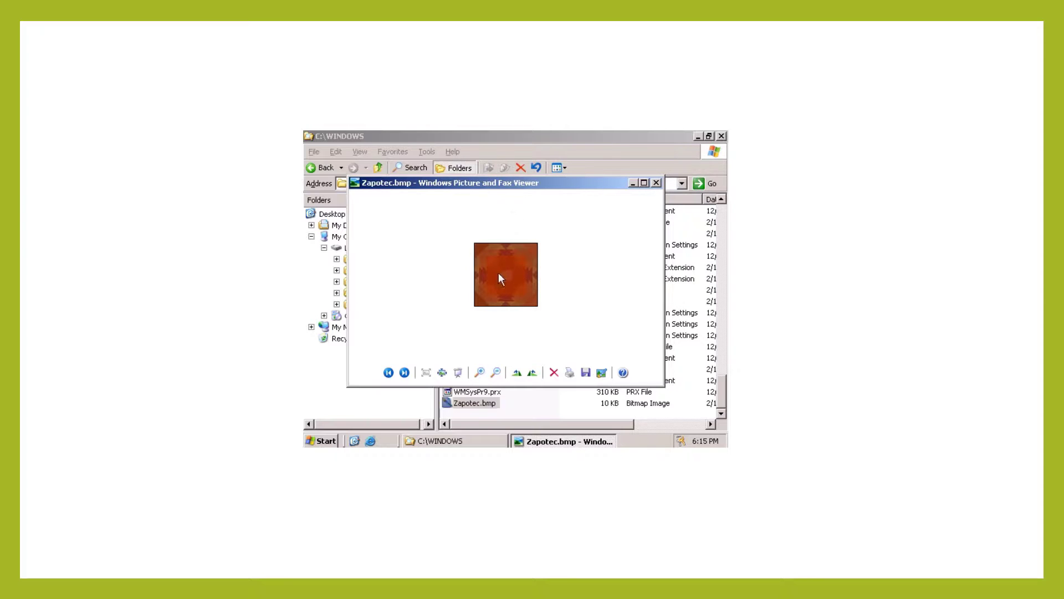
click(657, 183)
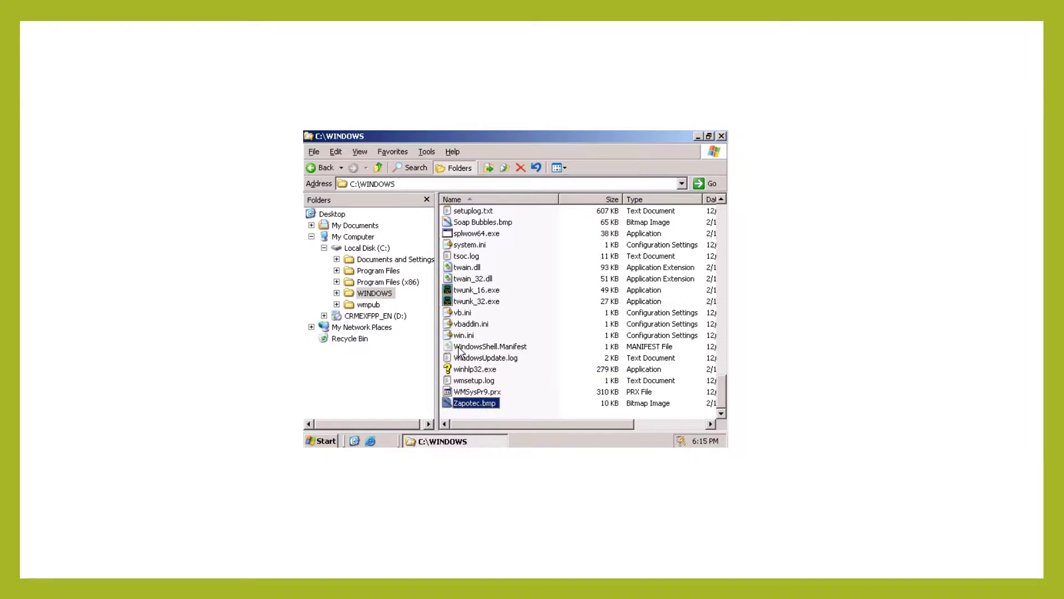
right_click(462, 347)
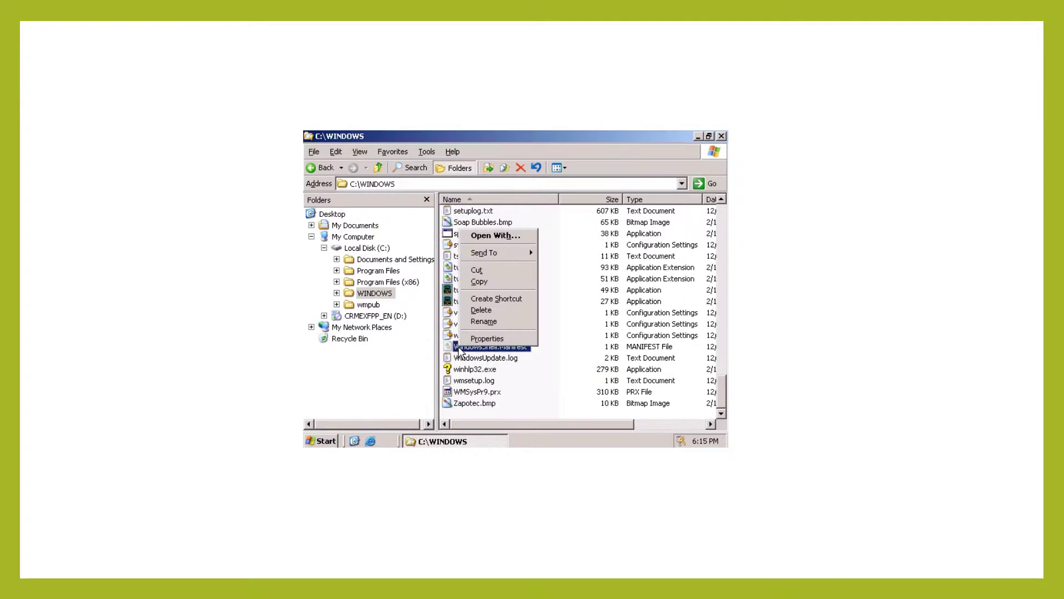
click(480, 310)
click(560, 311)
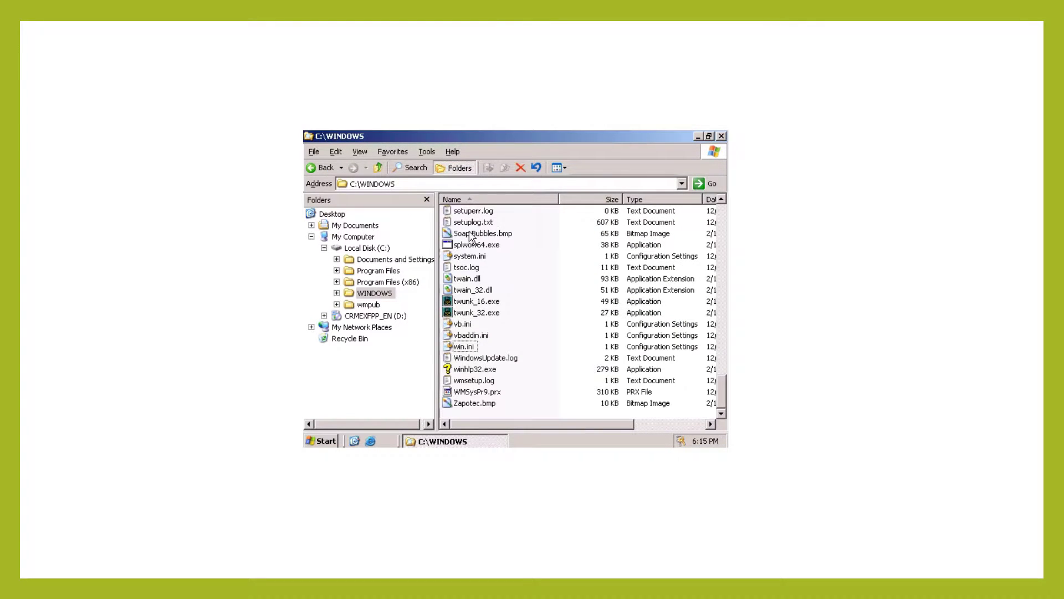
right_click(473, 248)
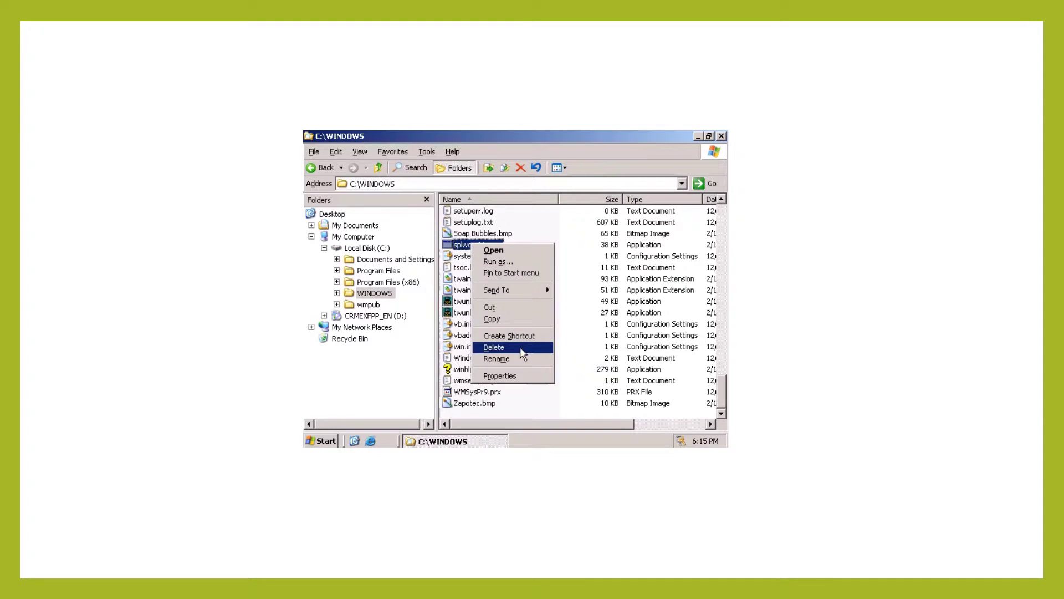
click(521, 348)
click(539, 295)
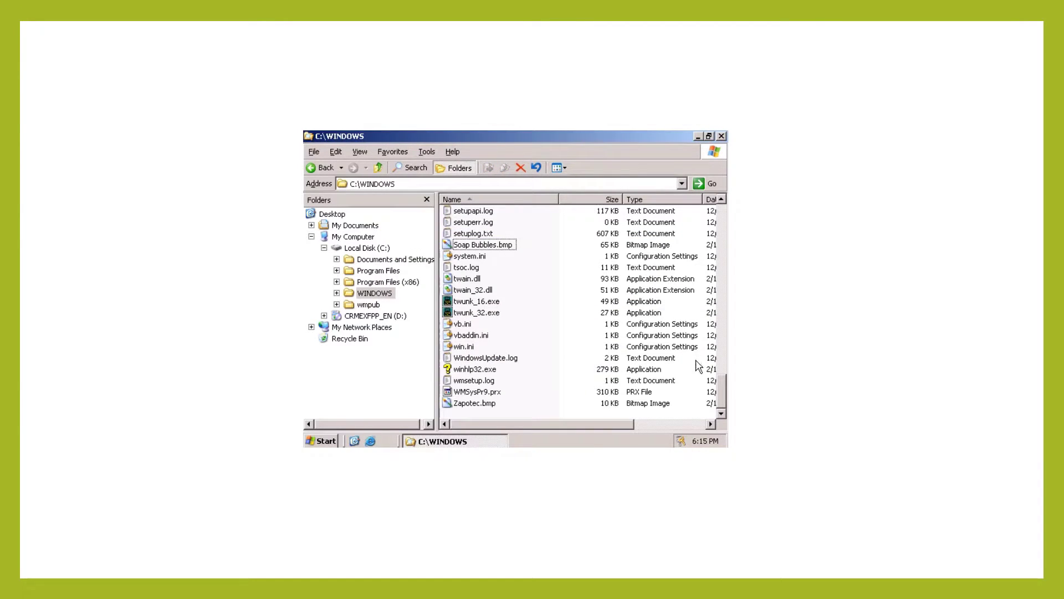
Preview the River Sumida and Rhododendron bitmaps in Picture and Fax Viewer.
drag(722, 392, 719, 357)
double_click(458, 294)
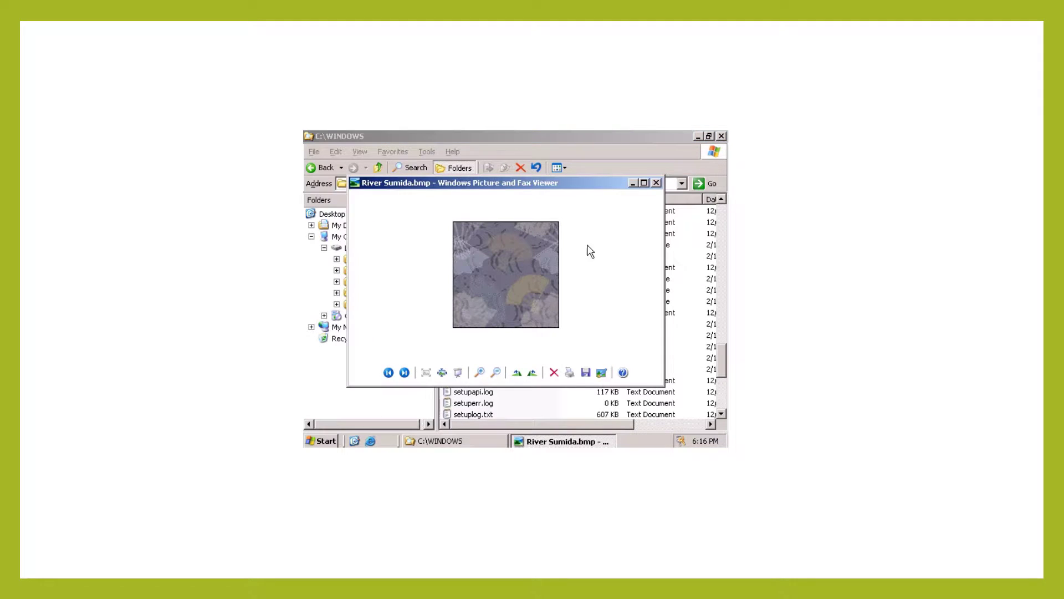
click(658, 182)
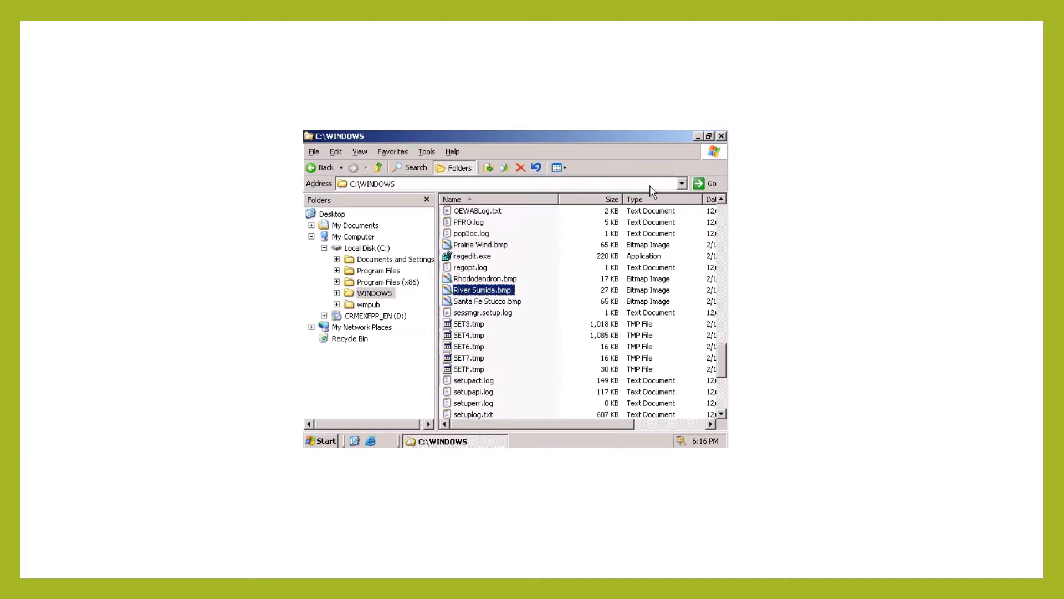
double_click(459, 279)
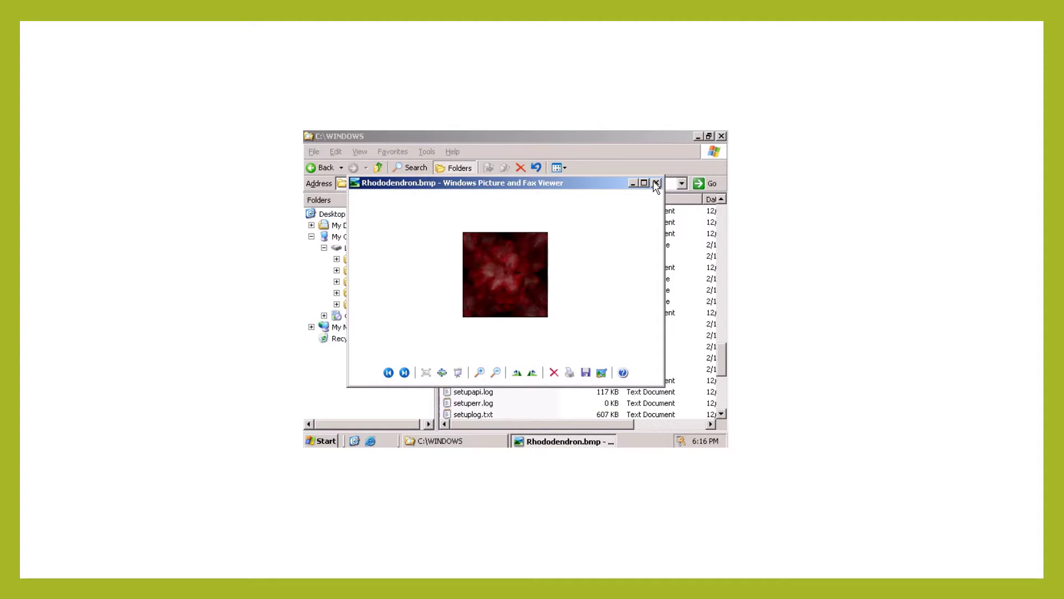
click(656, 184)
Delete the Rhododendron, Santa Fe Stucco and River Sumida bitmaps.
right_click(511, 279)
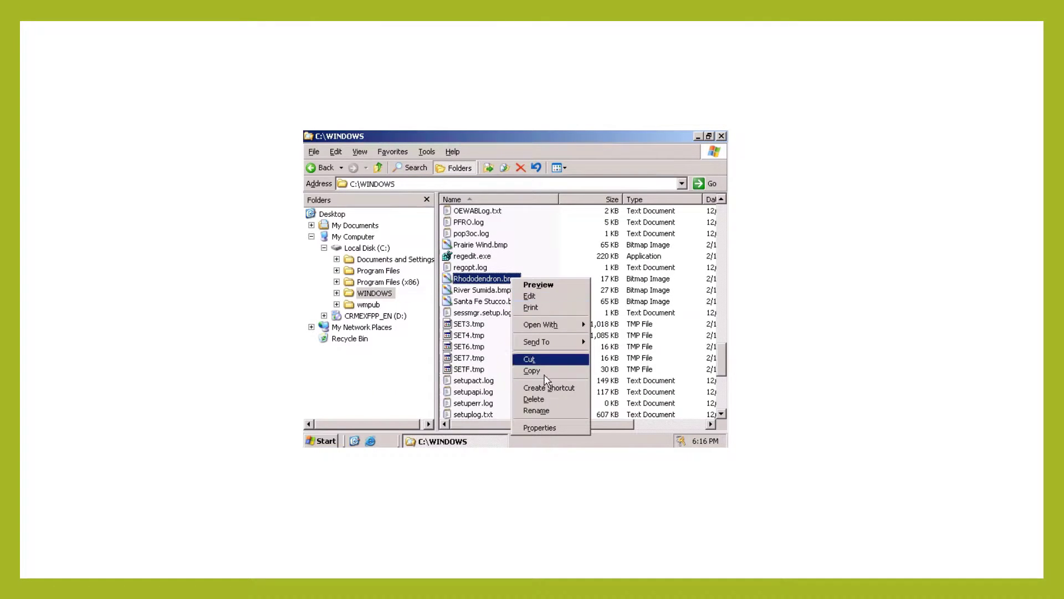
click(546, 400)
click(565, 300)
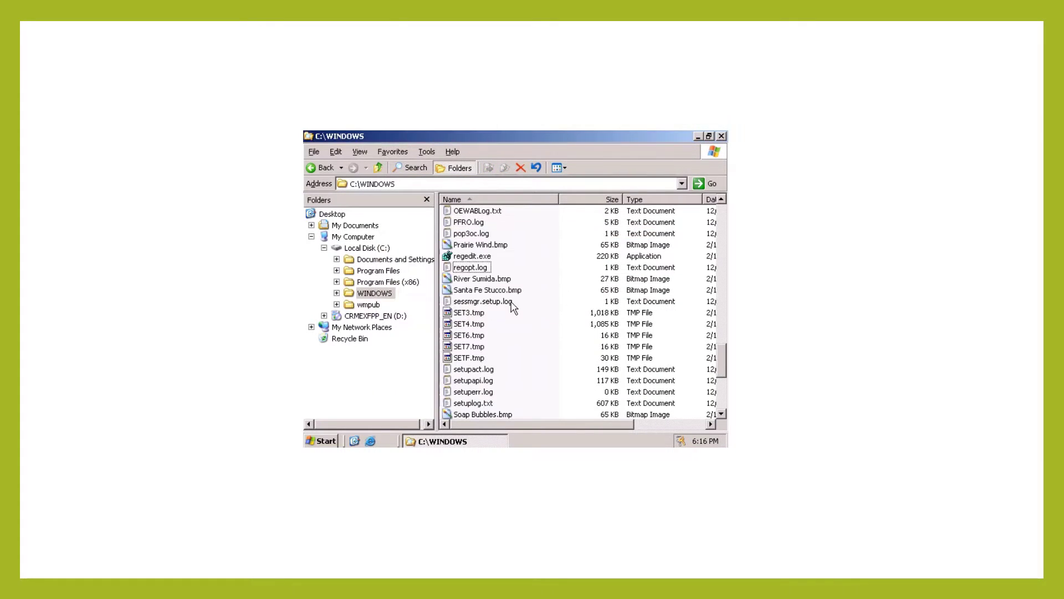
right_click(459, 289)
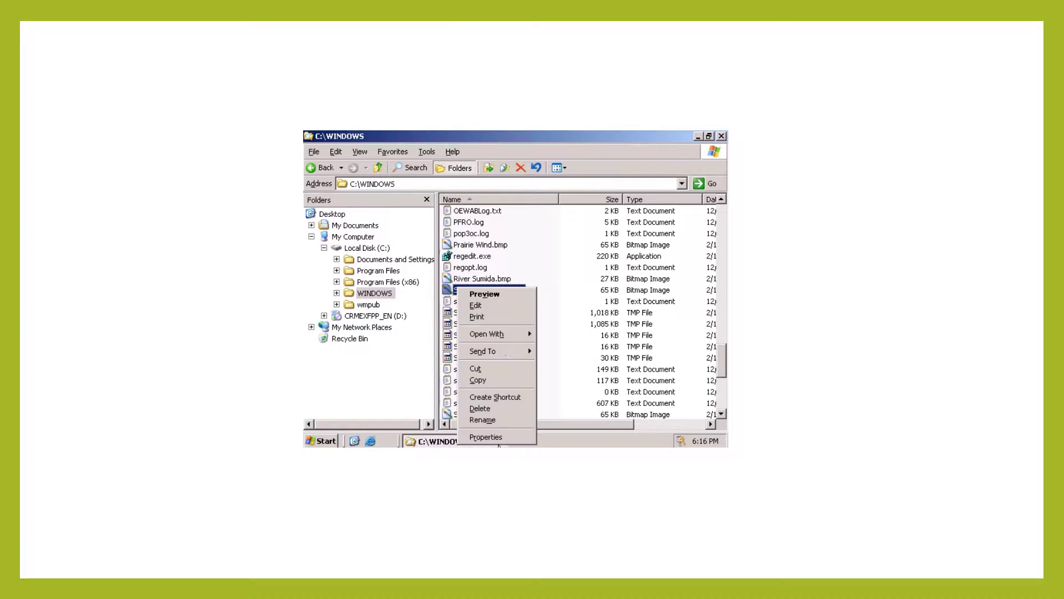
click(482, 410)
click(567, 293)
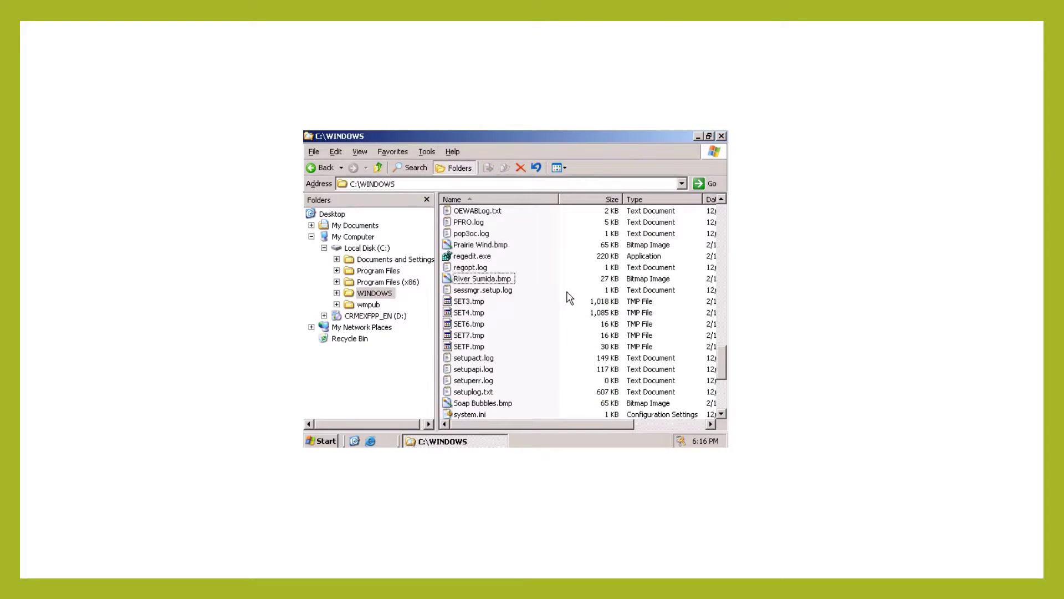
right_click(505, 280)
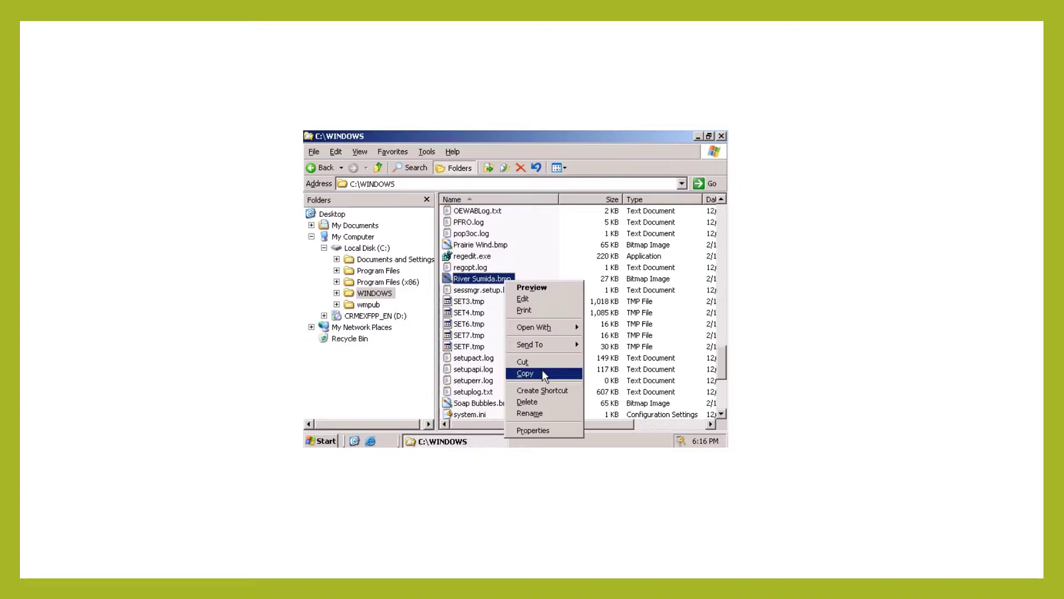
click(530, 402)
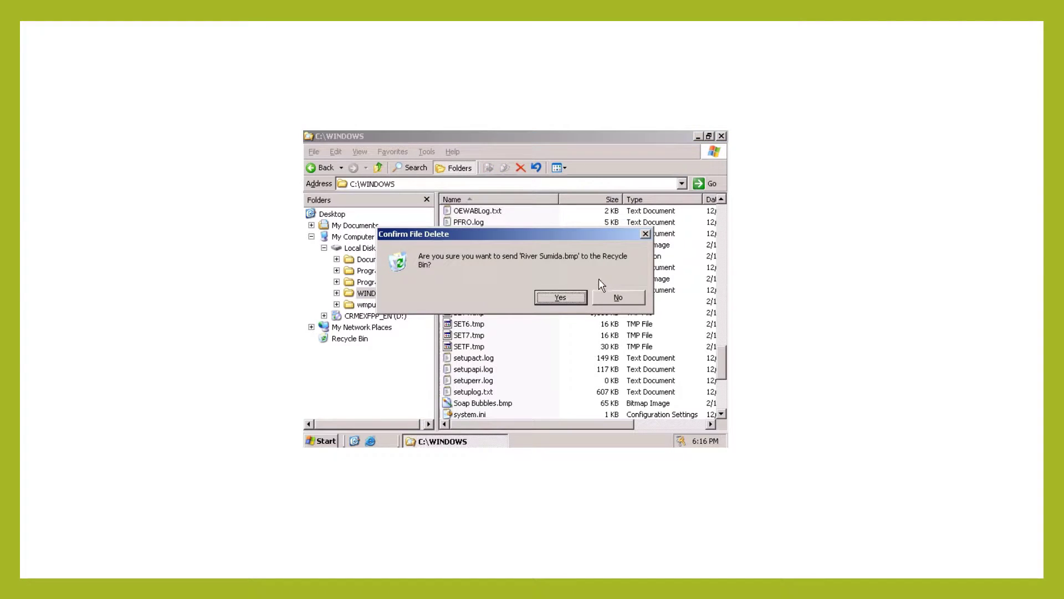
click(580, 301)
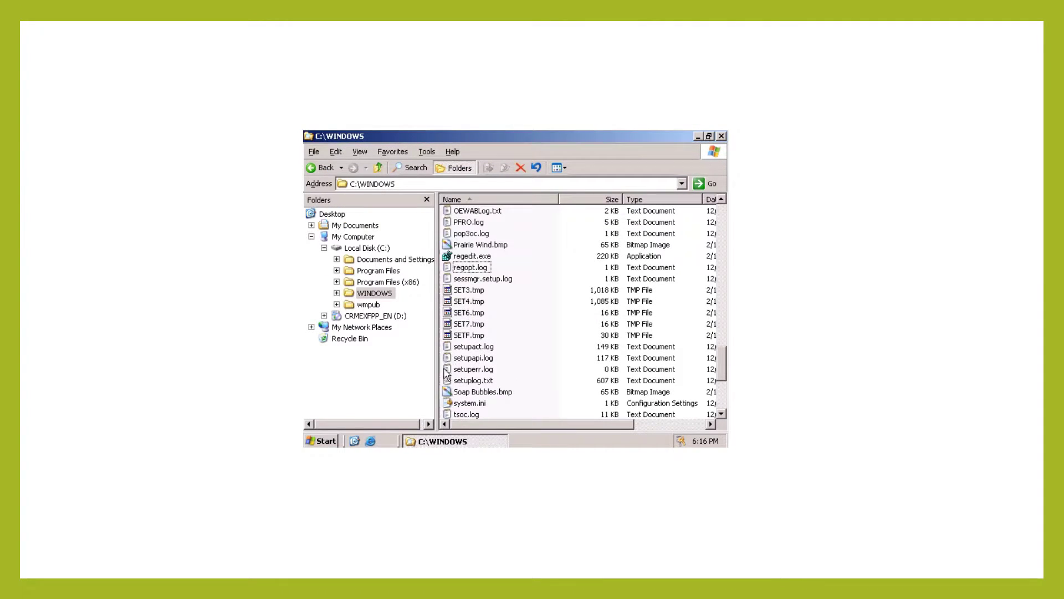
Delete the files from Prairie Wind.bmp to setuplog.txt, including read-only temp files.
drag(445, 385, 494, 244)
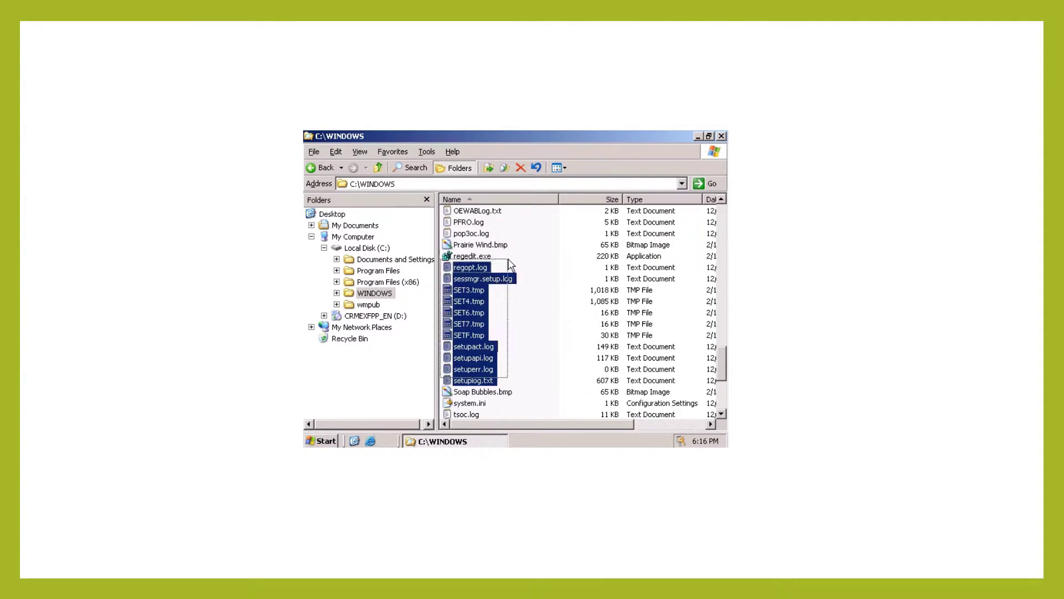
right_click(478, 283)
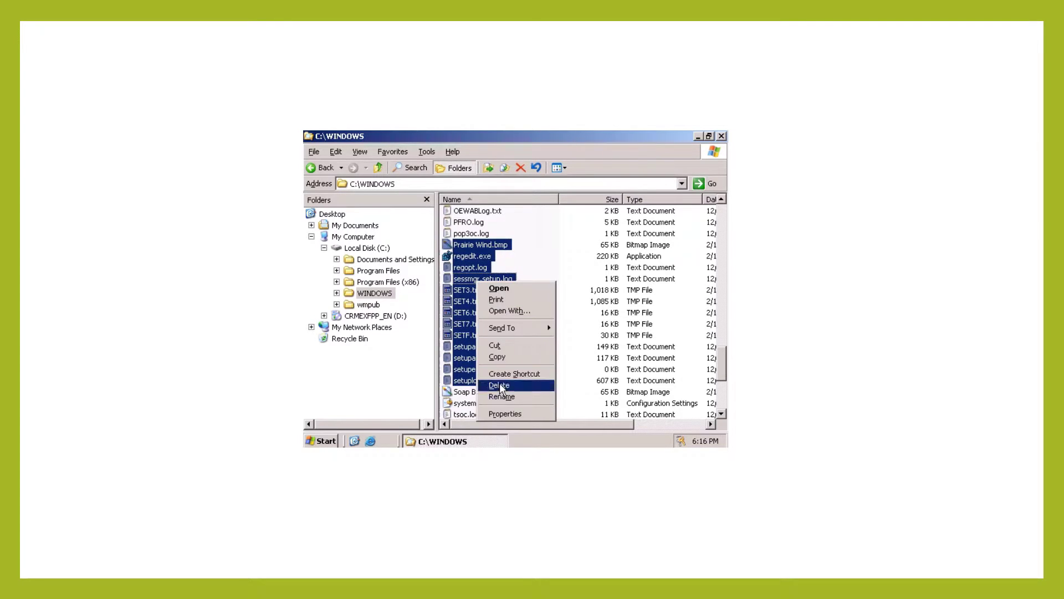
click(499, 385)
click(541, 310)
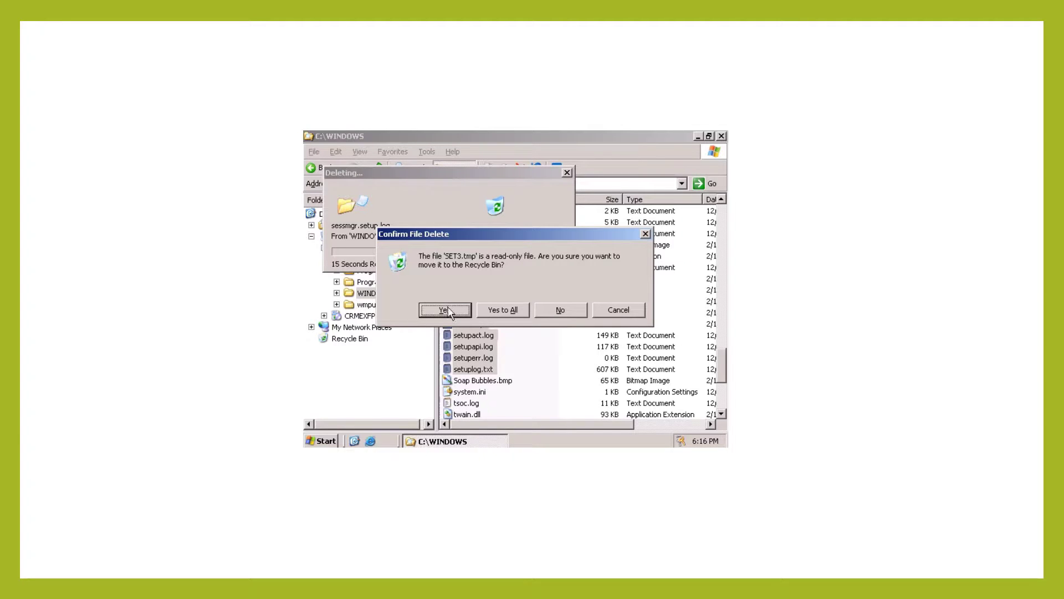
click(447, 311)
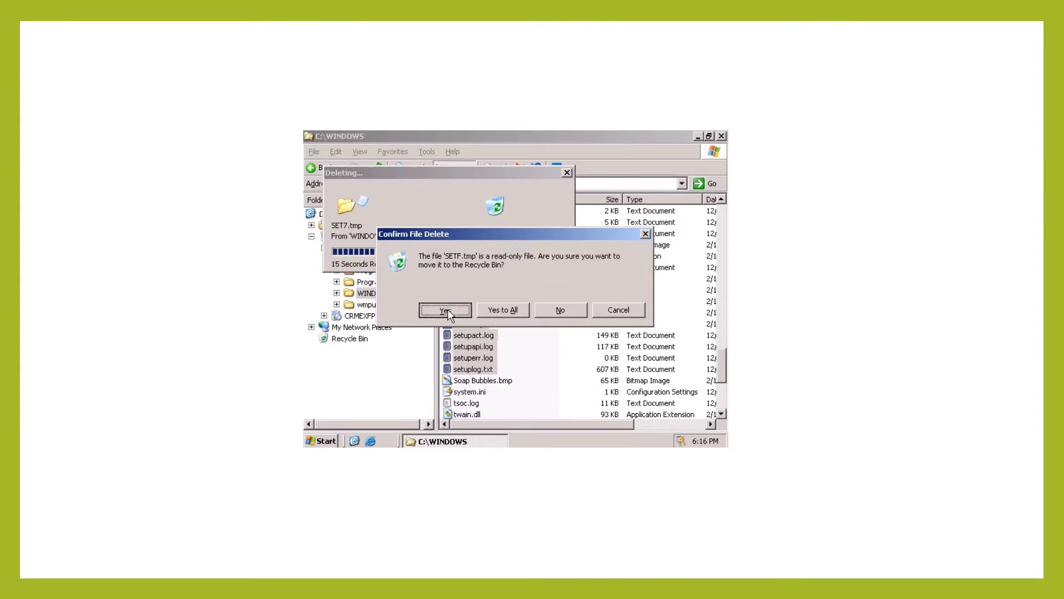
click(447, 311)
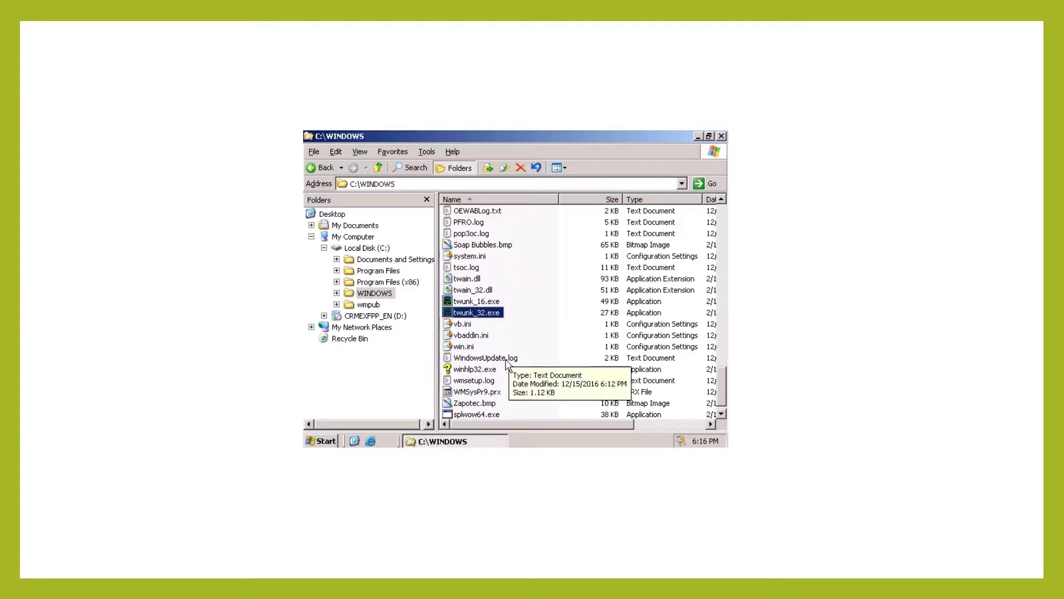
Delete the 18 files from OEWABLog.txt to WMSysPr9.prx, accepting the WindowsUpdate in-use error.
drag(444, 400, 477, 204)
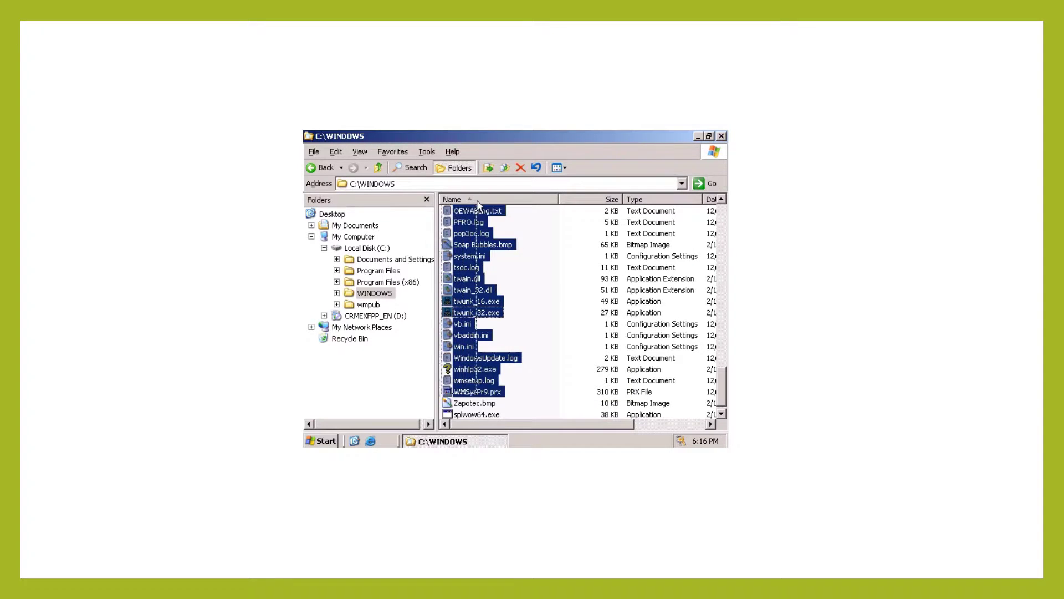
right_click(485, 219)
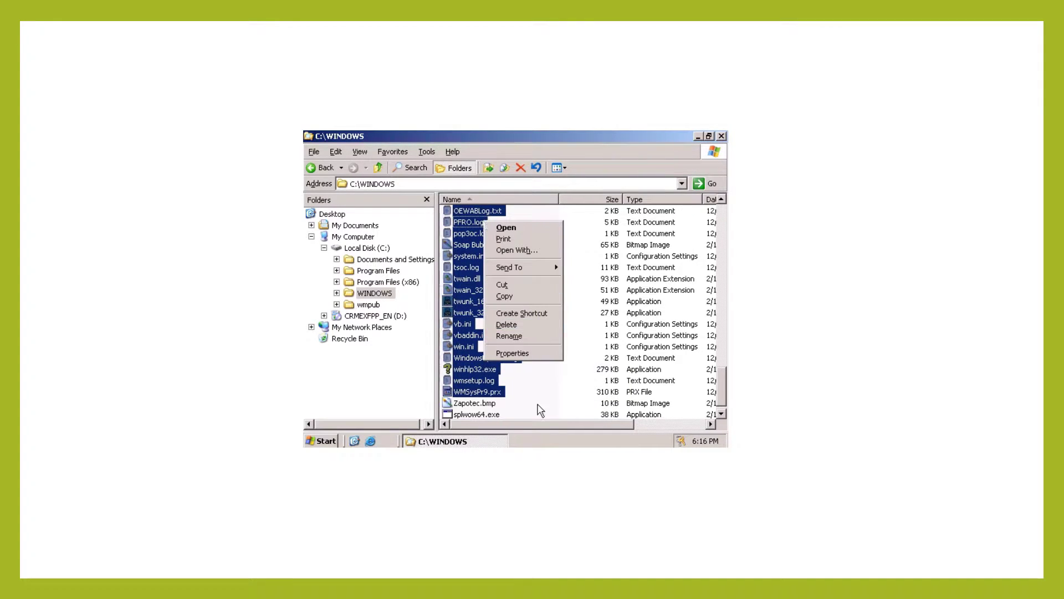
click(499, 325)
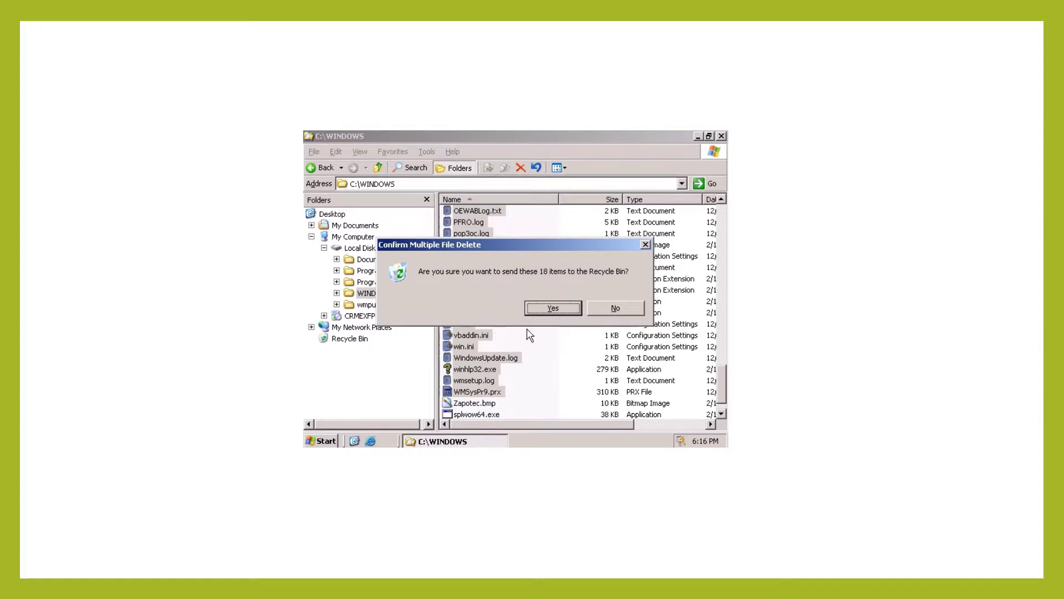
click(553, 309)
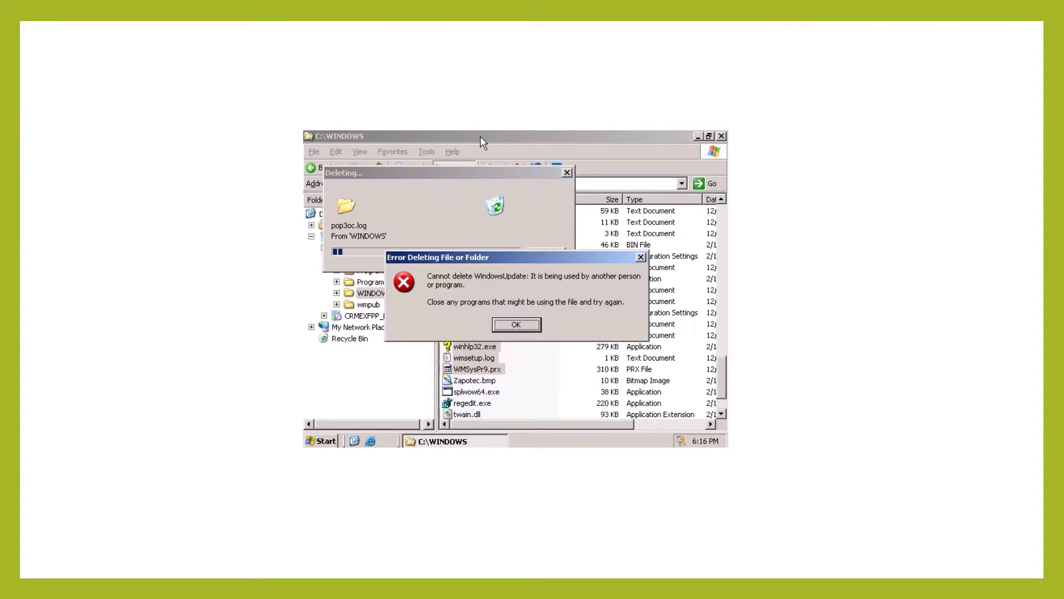
click(526, 326)
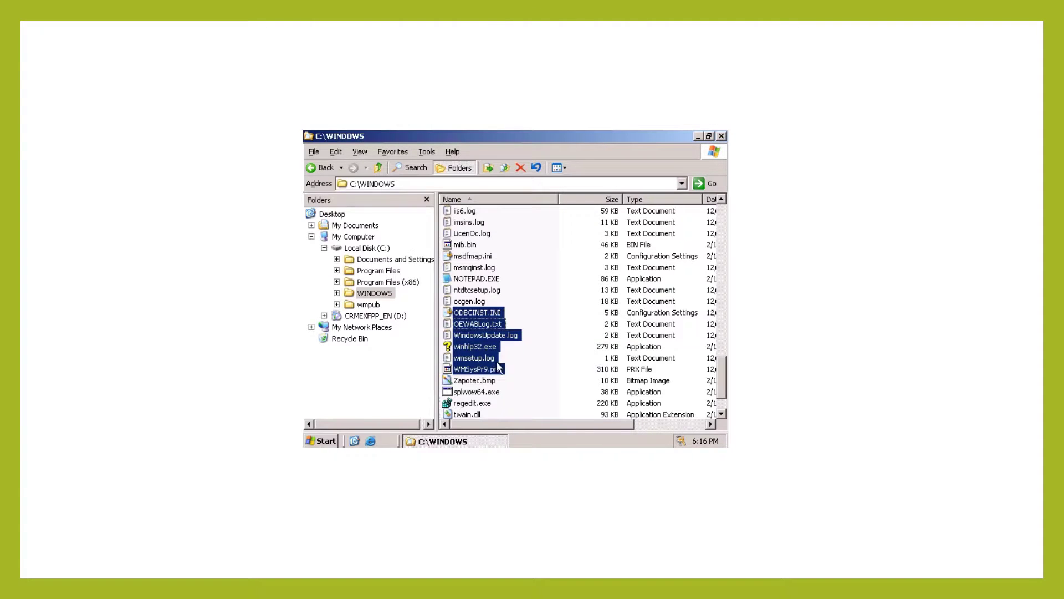
Delete winhlp32.exe from C:\WINDOWS.
click(423, 349)
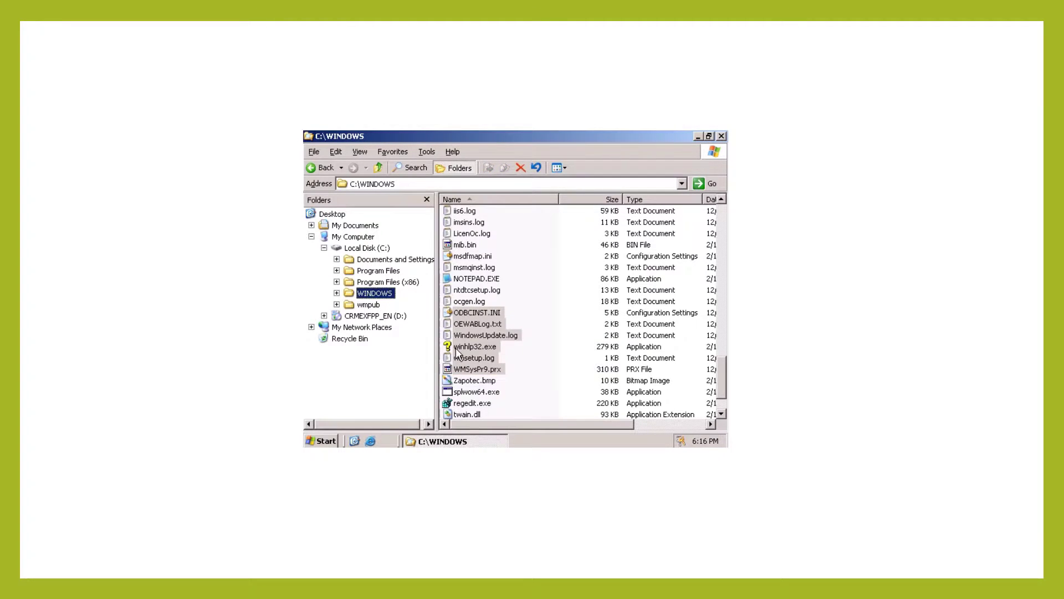
click(455, 348)
right_click(471, 349)
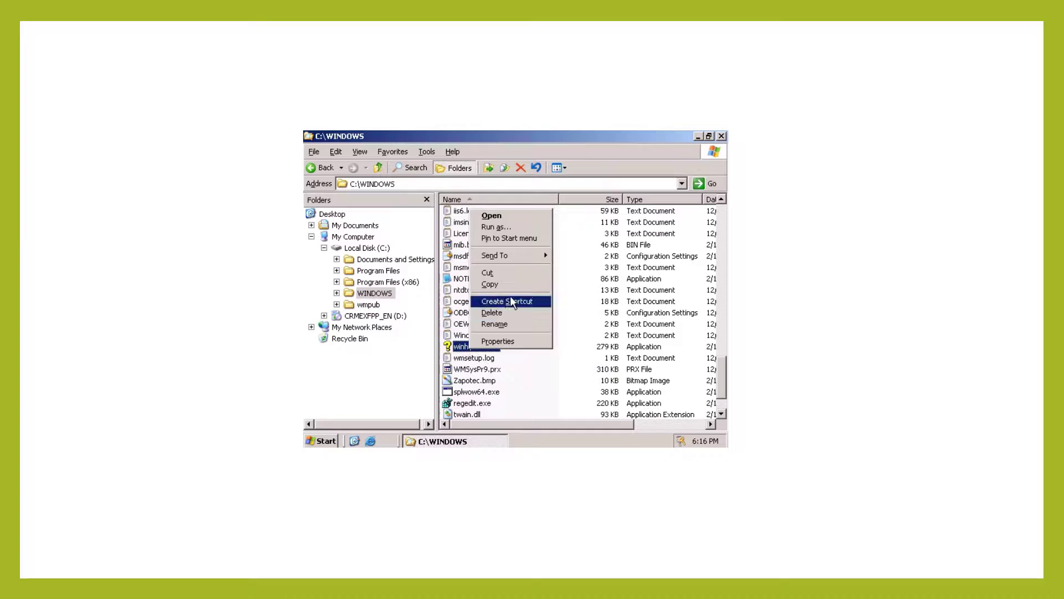
click(509, 316)
click(537, 293)
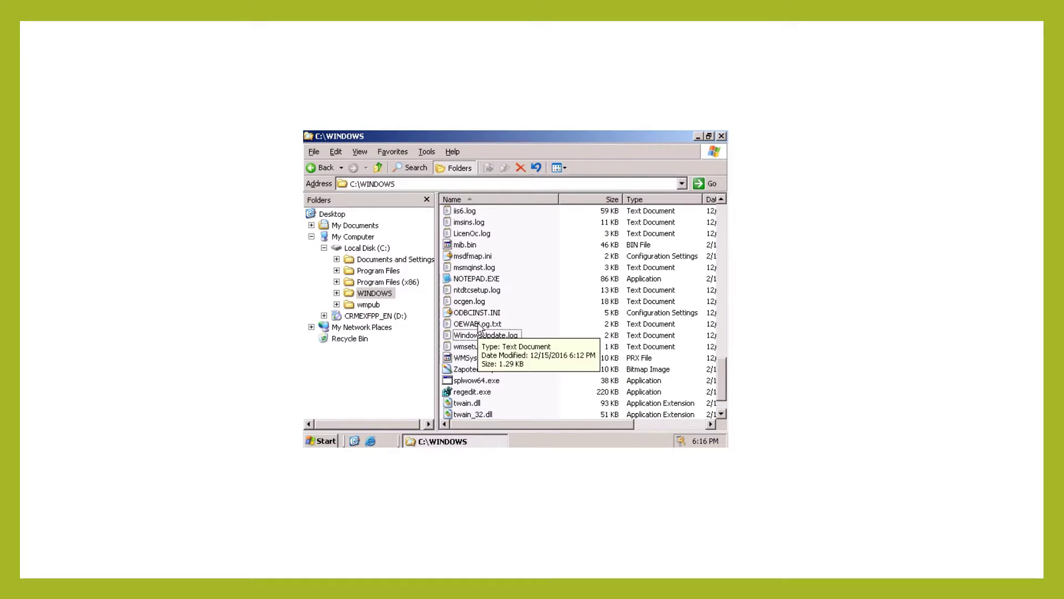
Delete OEWABLog.txt and ODBCINST.INI.
right_click(478, 326)
click(514, 287)
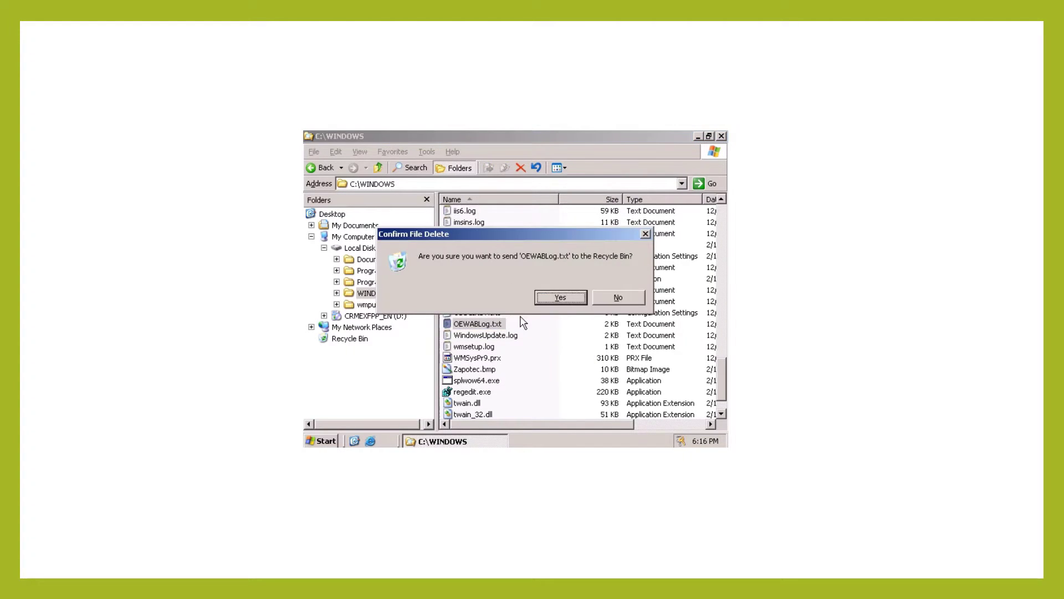
click(559, 299)
right_click(503, 312)
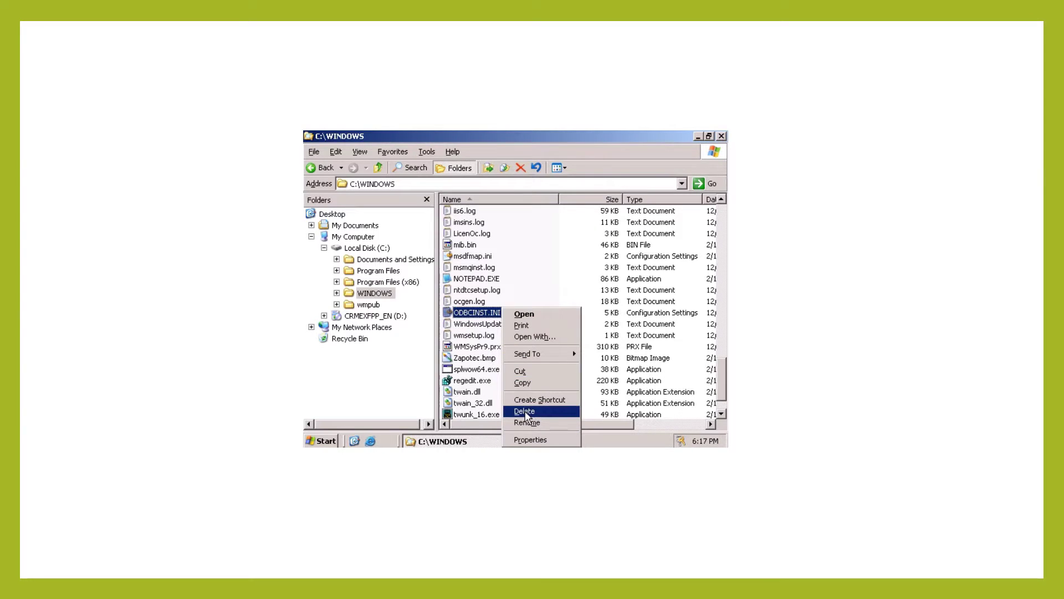
click(525, 412)
click(558, 301)
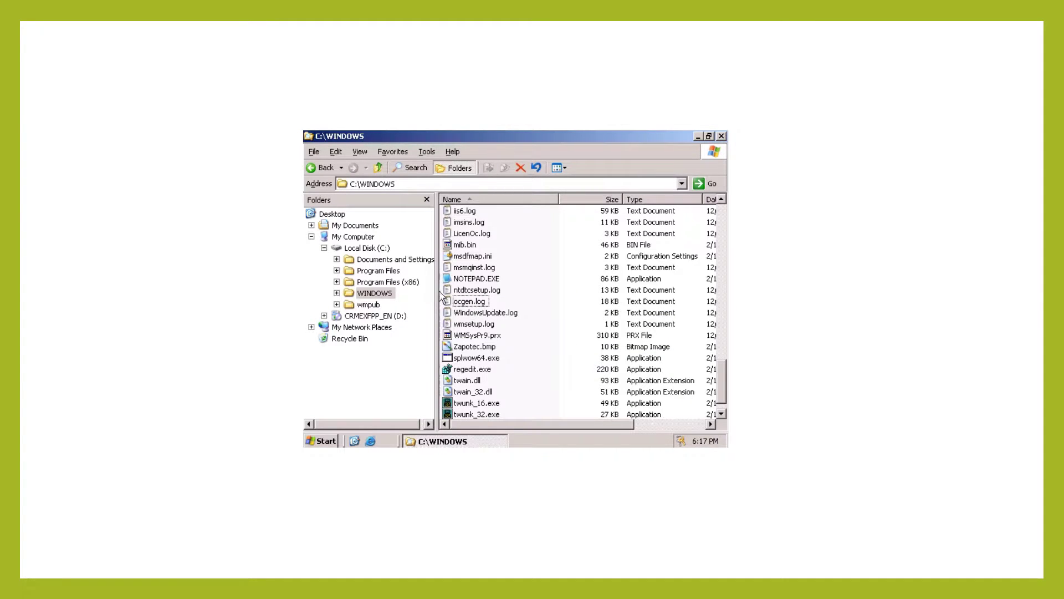
Delete the four files from msdfmap.ini through ntdtcsetup.log.
drag(444, 294, 468, 254)
right_click(466, 254)
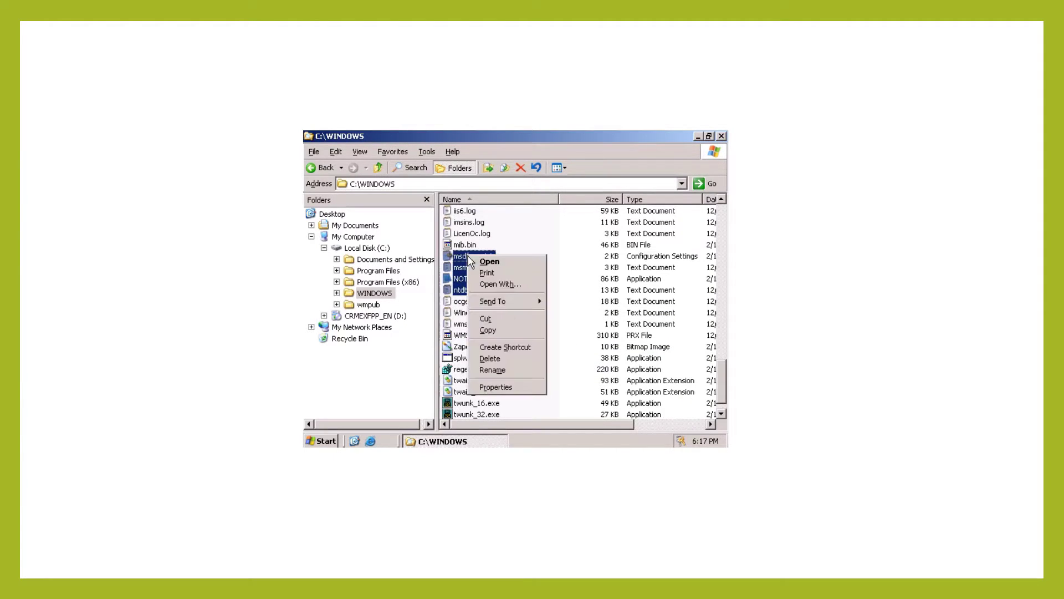
click(517, 363)
click(534, 314)
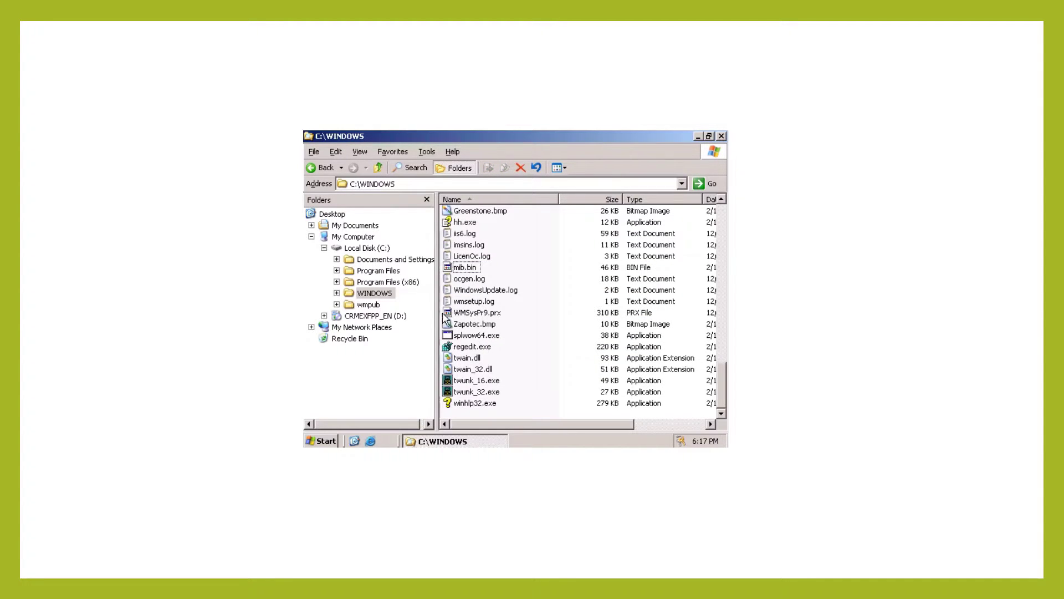
Delete the nine files from hh.exe to WMSysPr9.prx, dismissing the WindowsUpdate in-use error.
drag(441, 308, 479, 226)
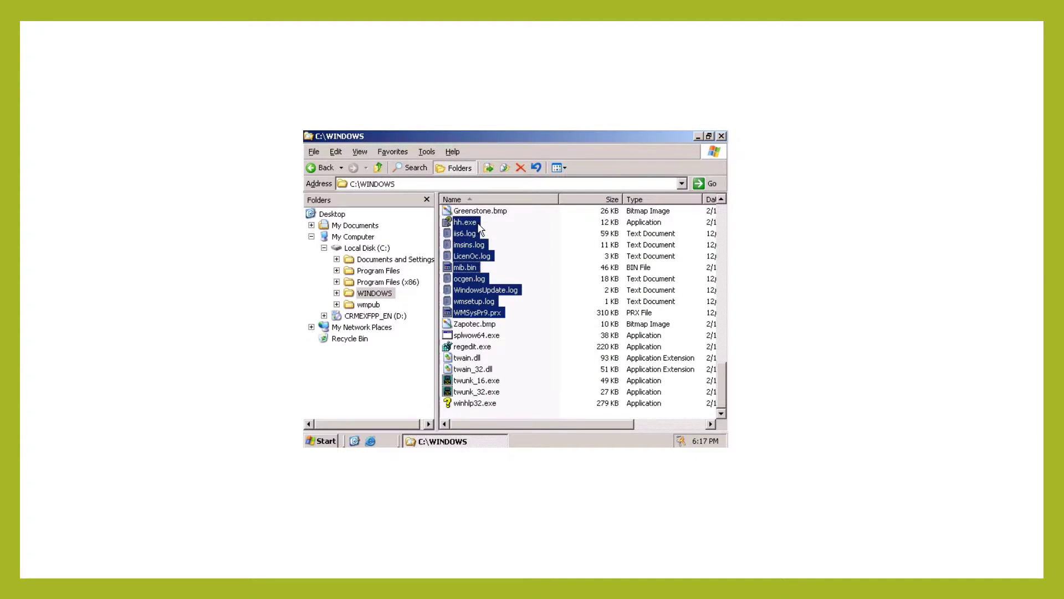
right_click(480, 227)
click(501, 316)
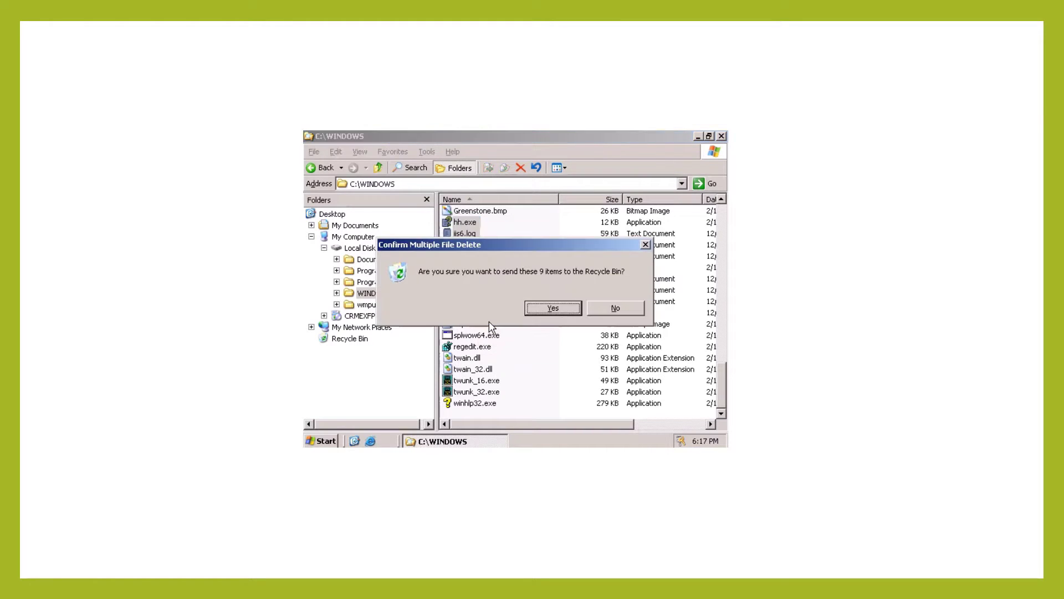
click(533, 311)
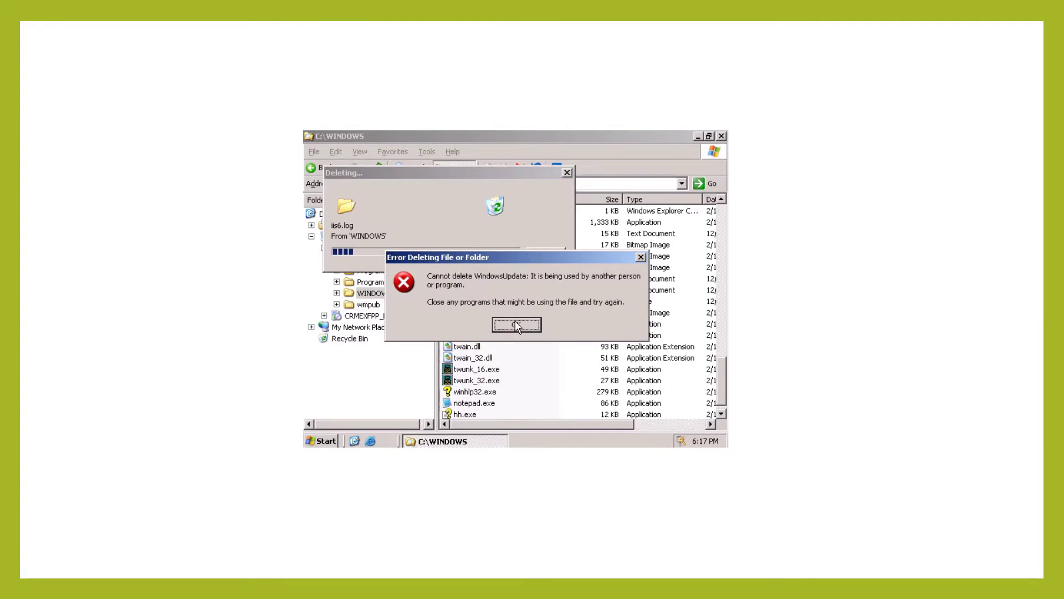
click(515, 324)
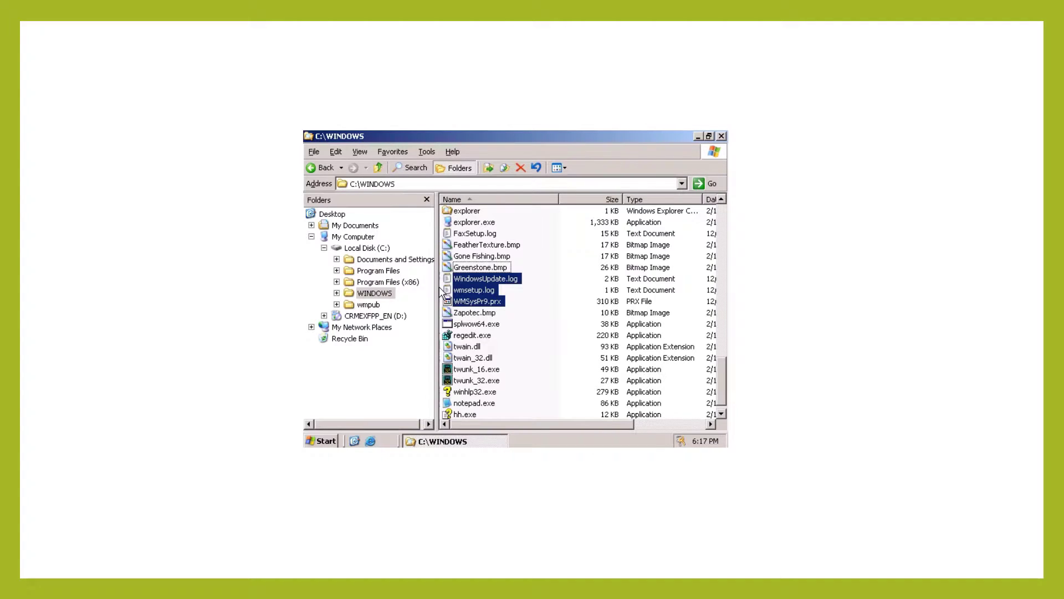
Delete wmsetup.log and WMSysPr9.prx.
drag(444, 294, 493, 313)
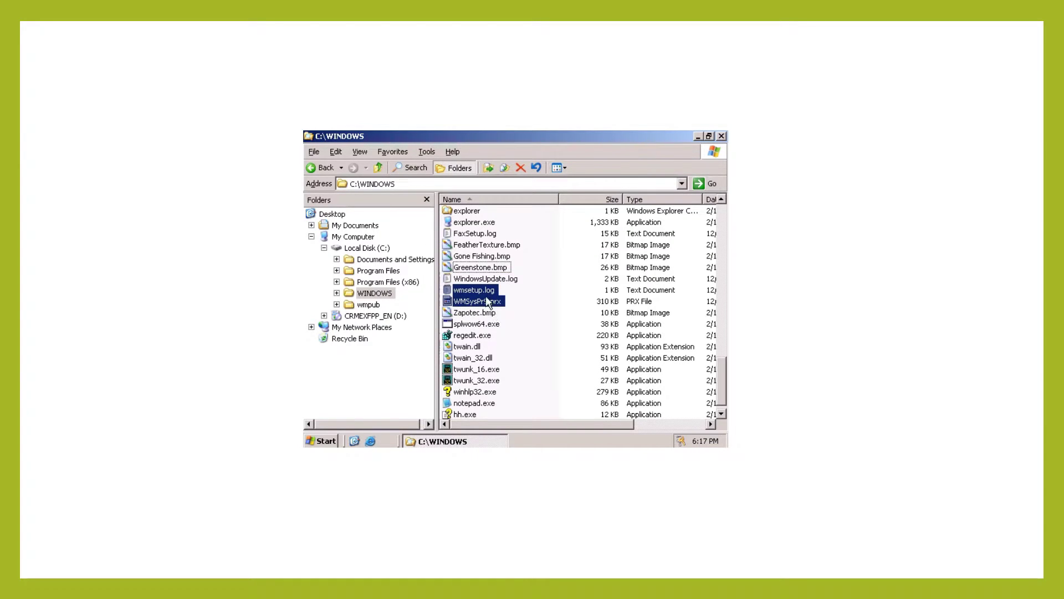
right_click(486, 296)
click(527, 377)
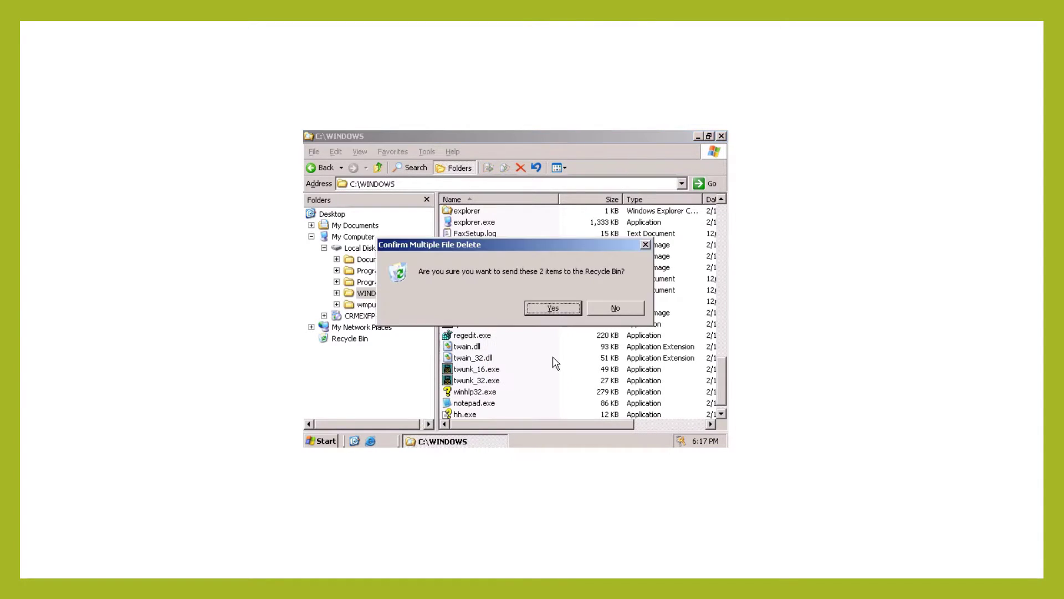
click(551, 309)
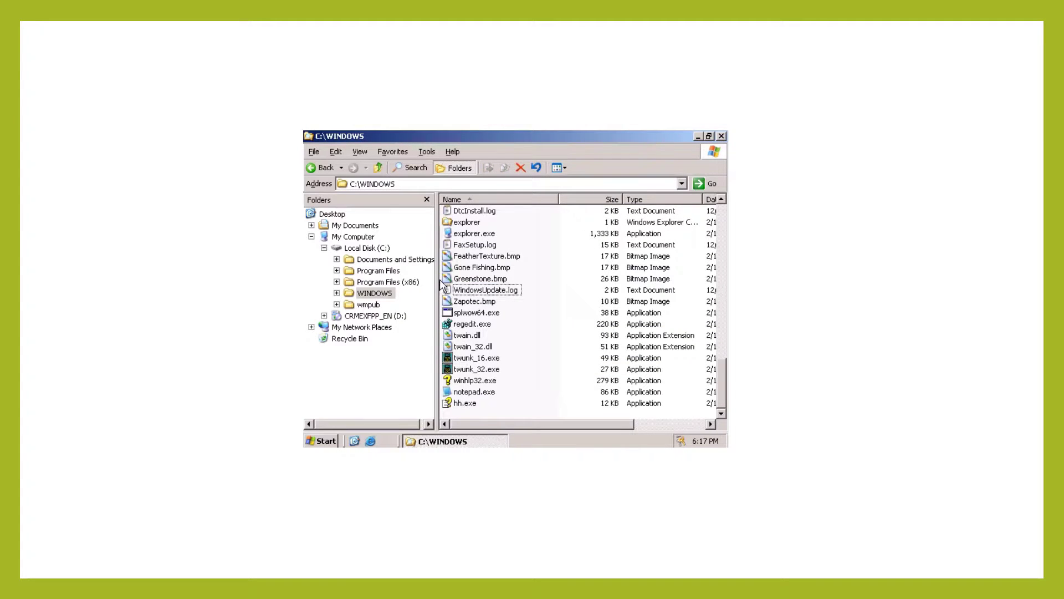
Delete the four files from FaxSetup.log through Greenstone.bmp.
drag(441, 284, 488, 246)
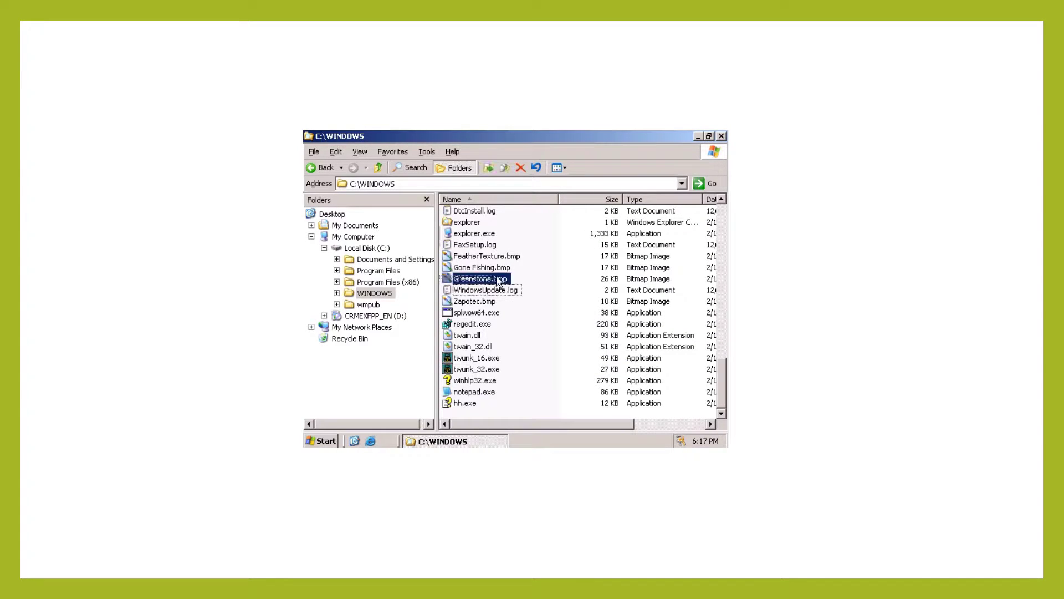
right_click(488, 245)
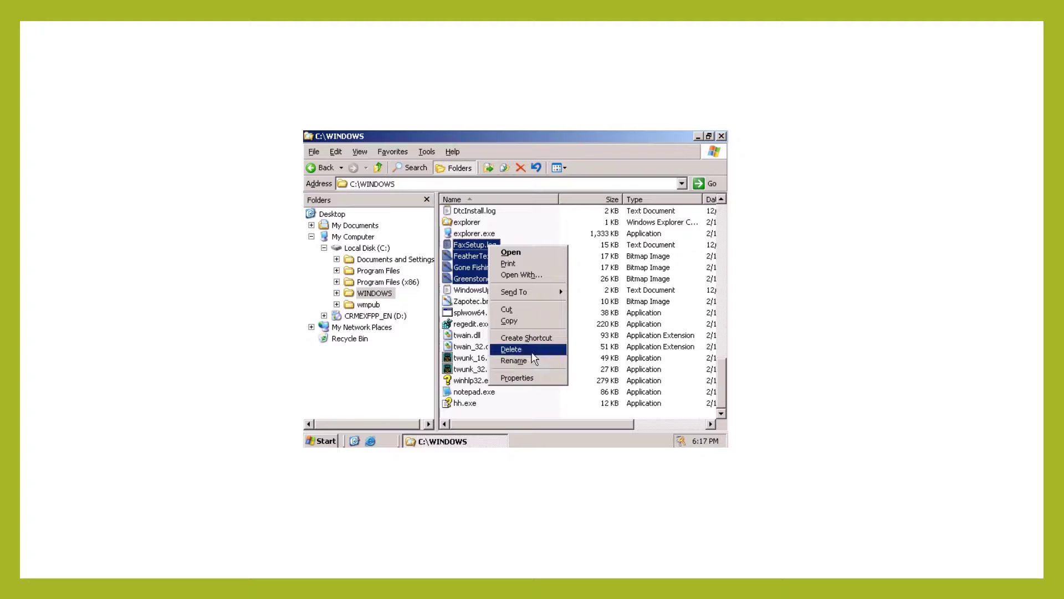
click(532, 351)
click(550, 308)
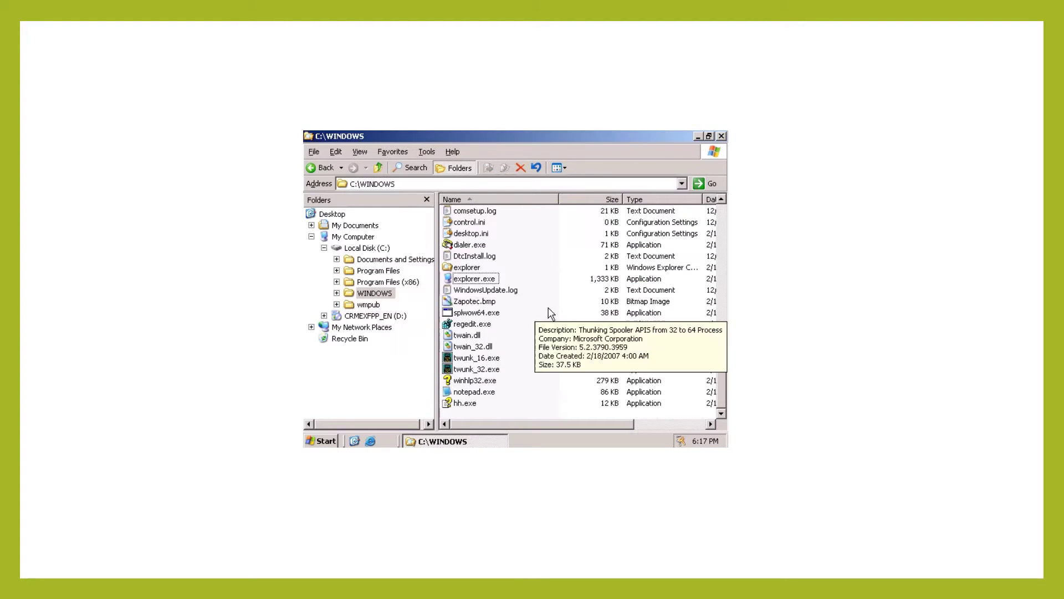
Delete the three selected programs winhlp32.exe, notepad.exe and hh.exe.
click(446, 280)
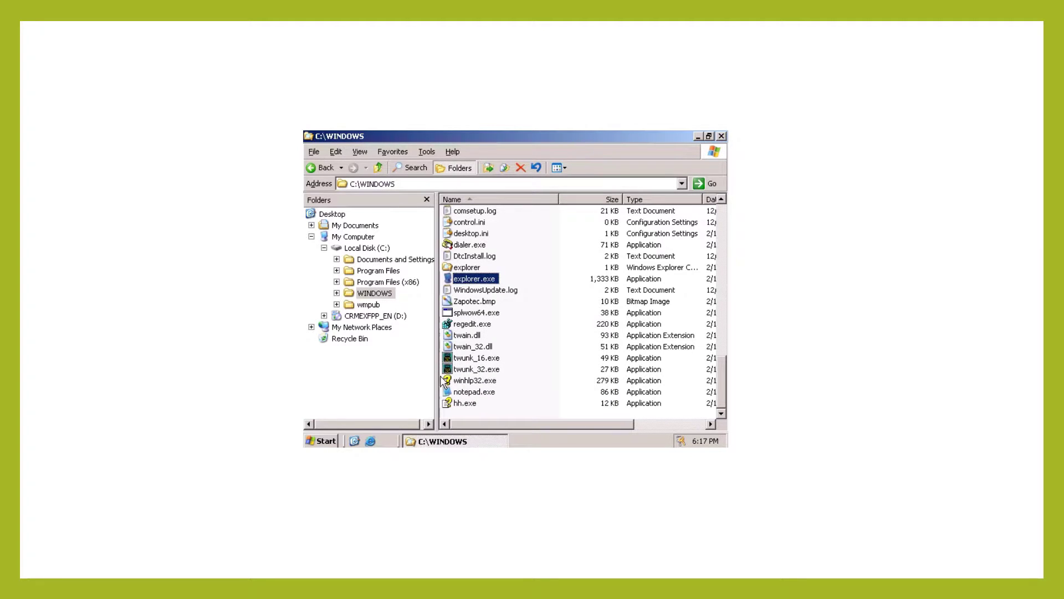
mouse_move(447, 400)
mouse_down()
mouse_move(445, 382)
mouse_move(503, 385)
mouse_up()
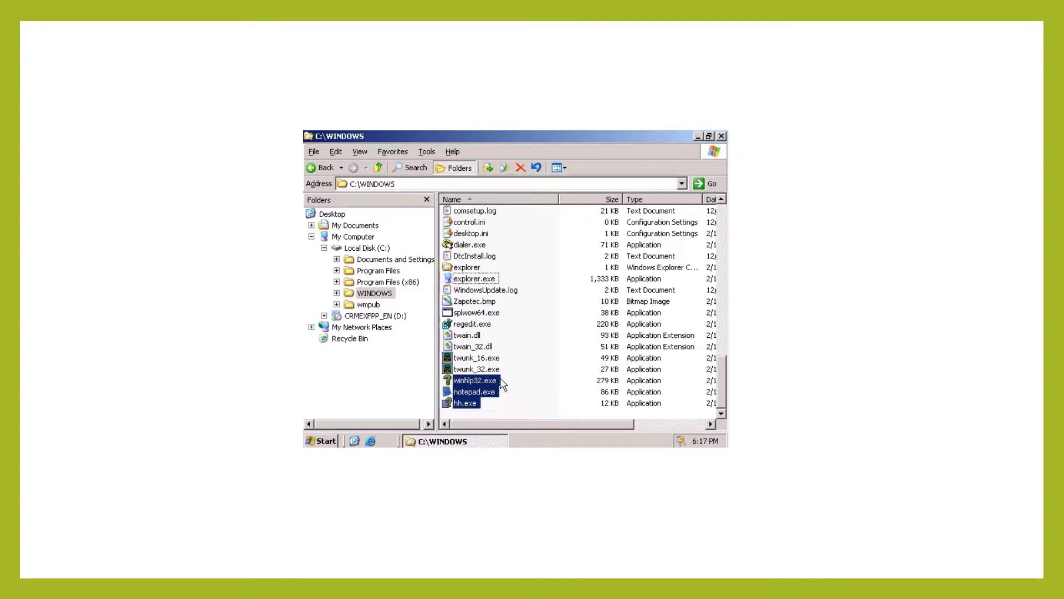
right_click(490, 382)
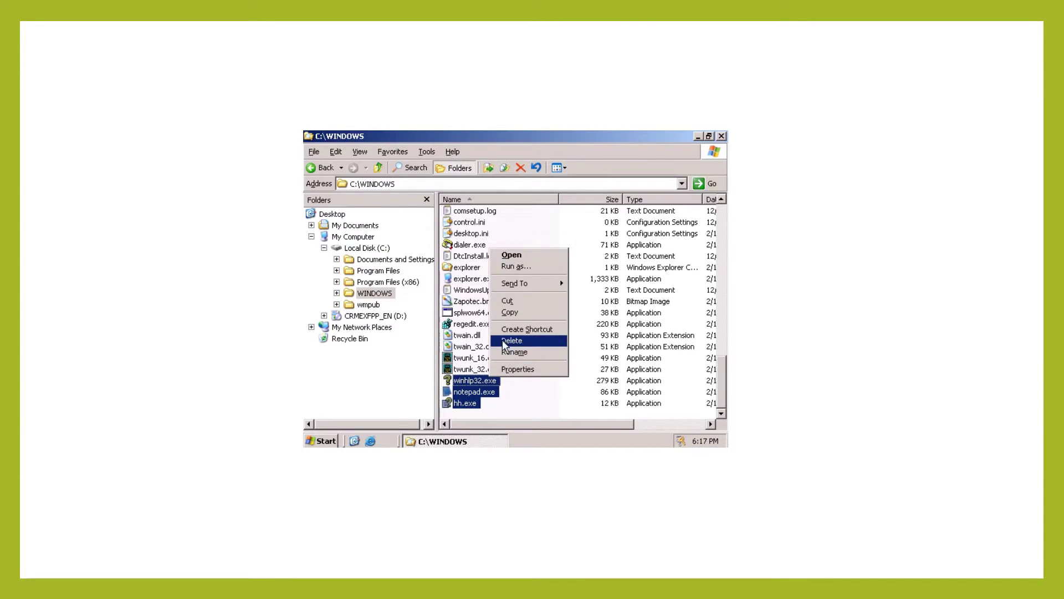
click(505, 340)
click(556, 308)
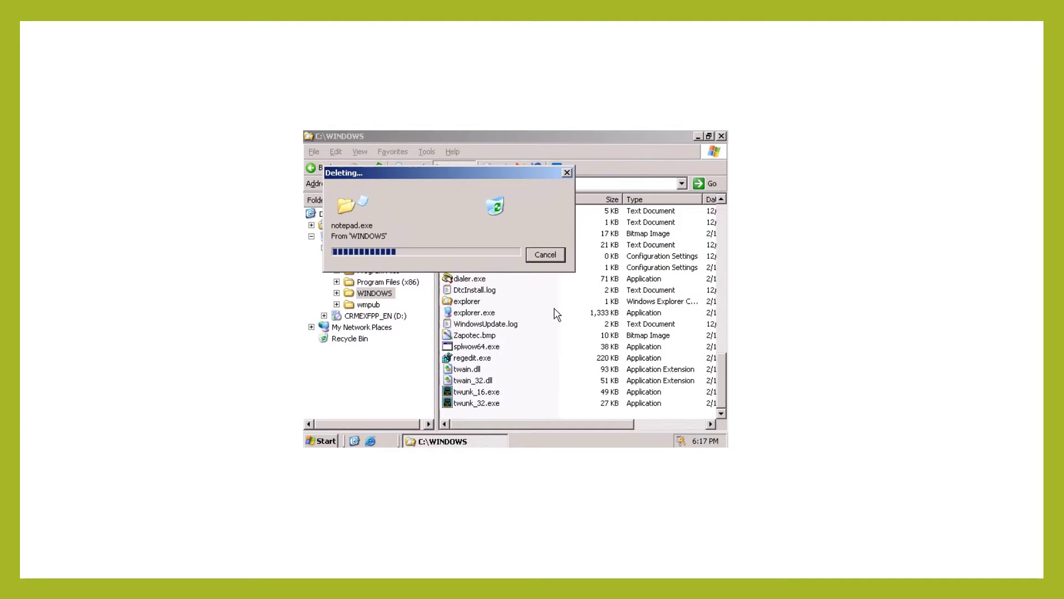
Delete twunk_16.exe and twunk_32.exe.
click(484, 407)
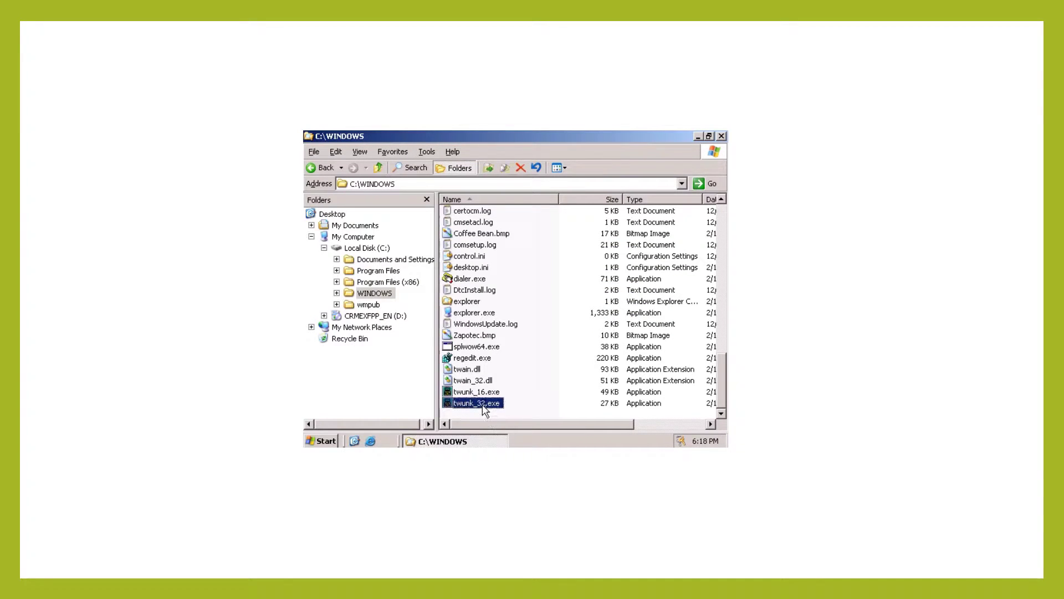
shift+click(466, 392)
right_click(464, 390)
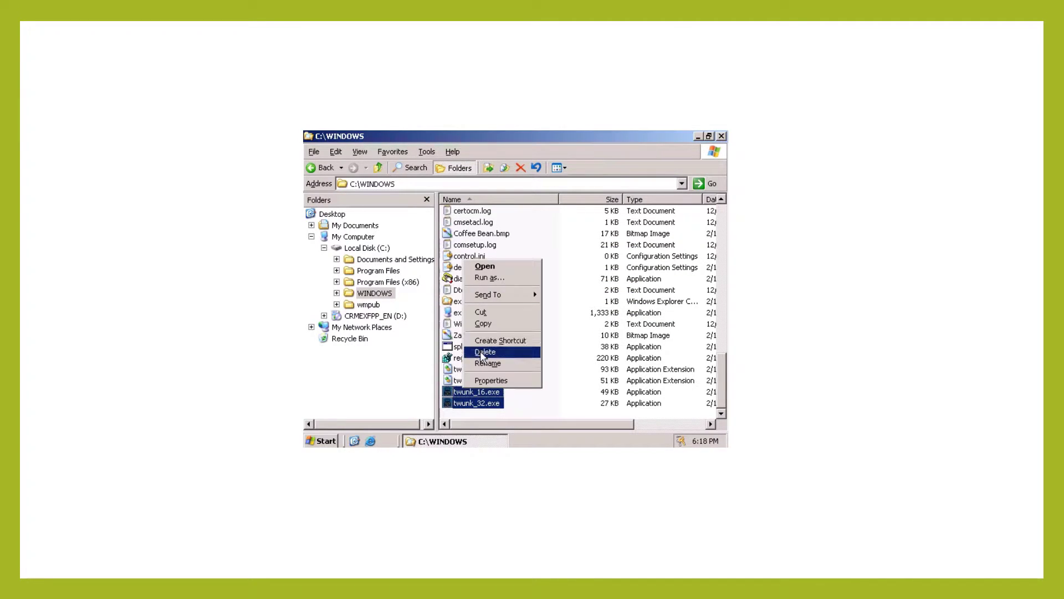
click(483, 354)
click(537, 310)
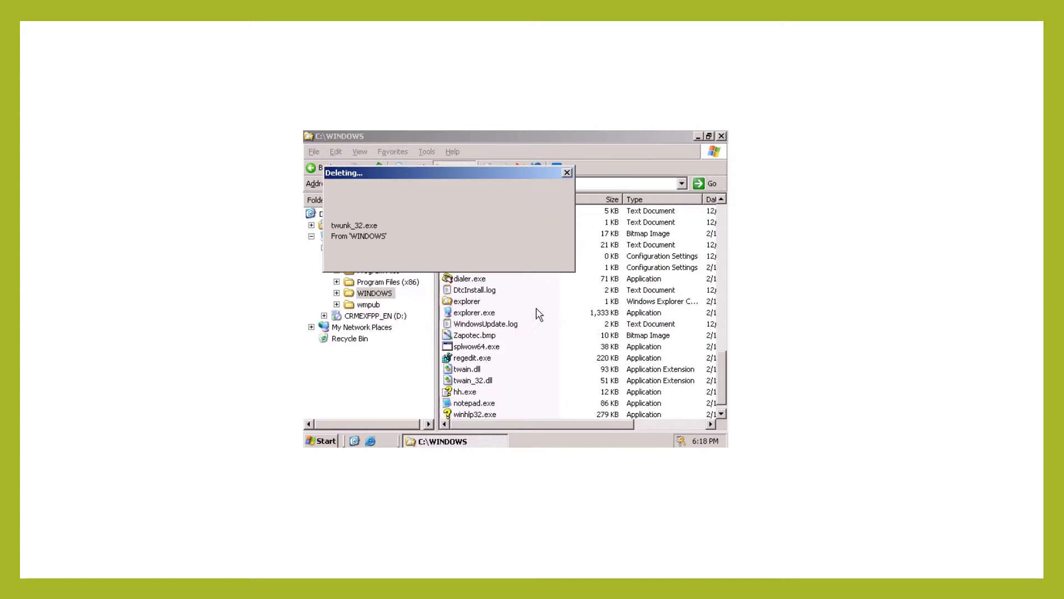
Delete notepad.exe, sending it to the Recycle Bin.
click(444, 415)
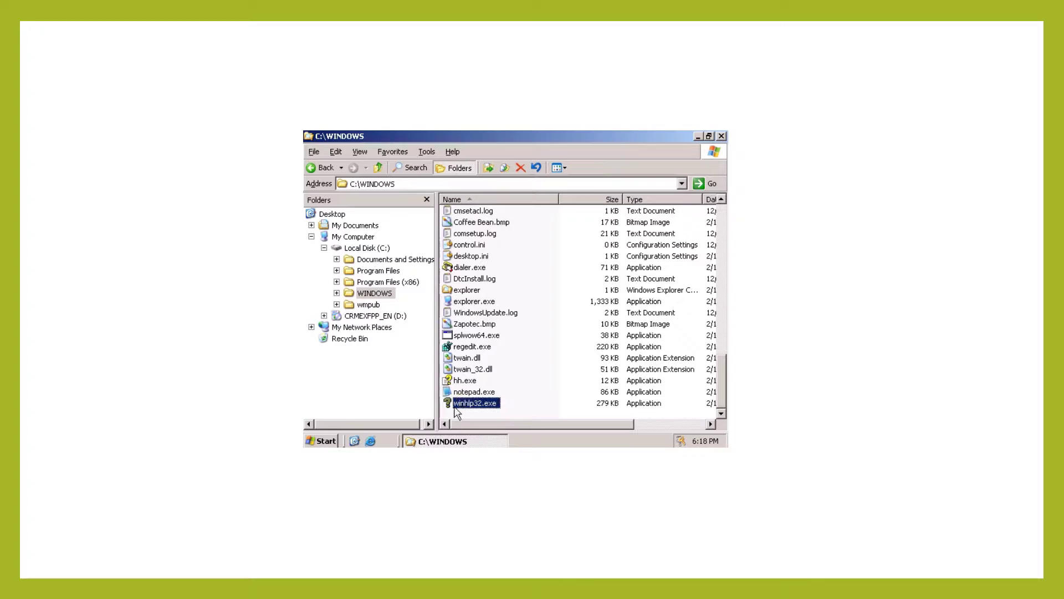
right_click(446, 392)
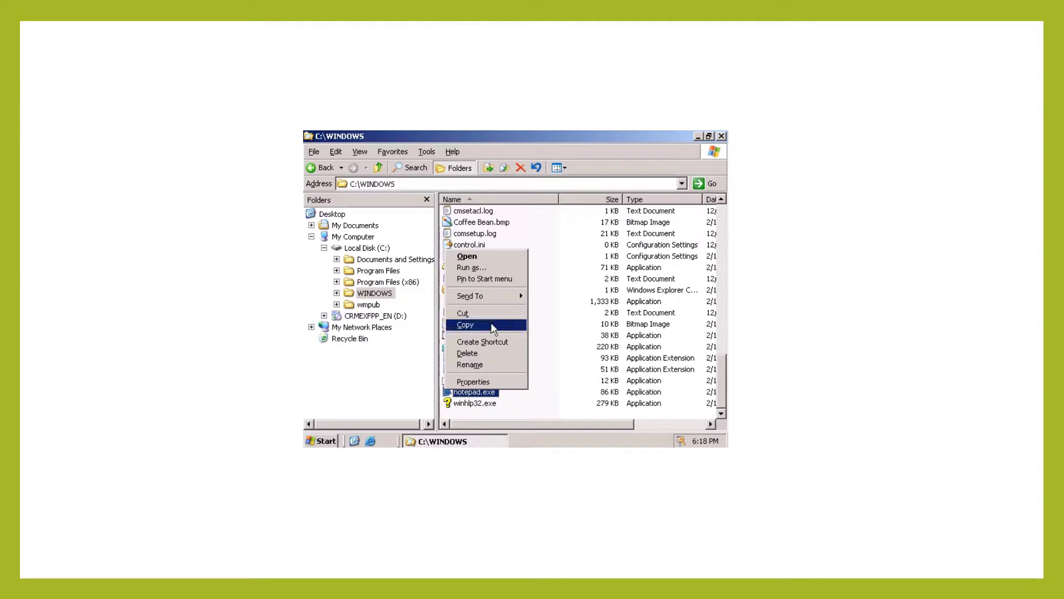
click(482, 353)
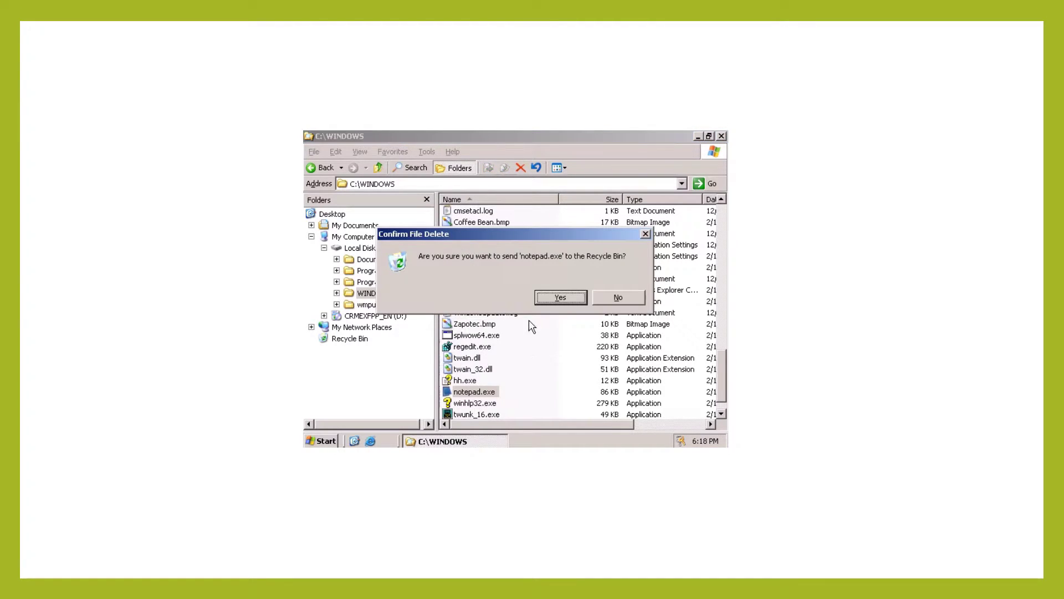
click(535, 302)
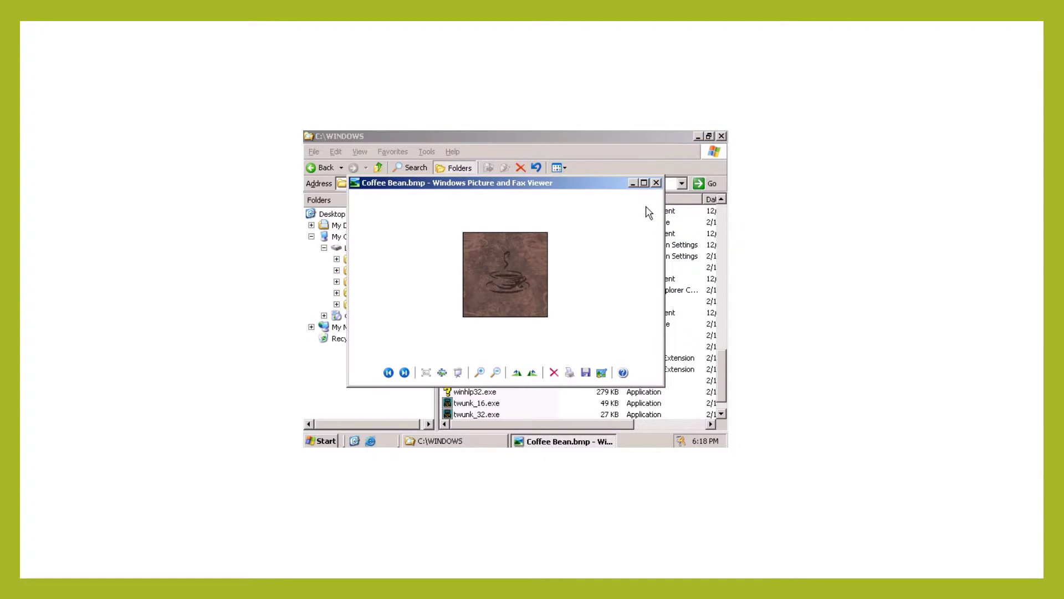
Close the Coffee Bean picture, delete dialer.exe, then launch and close explorer.exe.
click(656, 183)
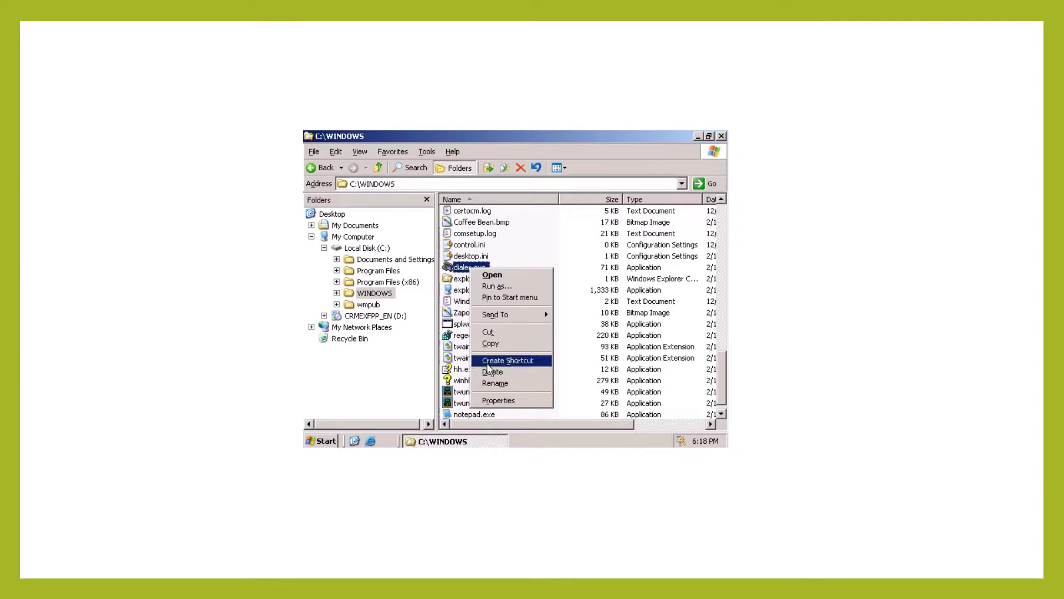
click(497, 373)
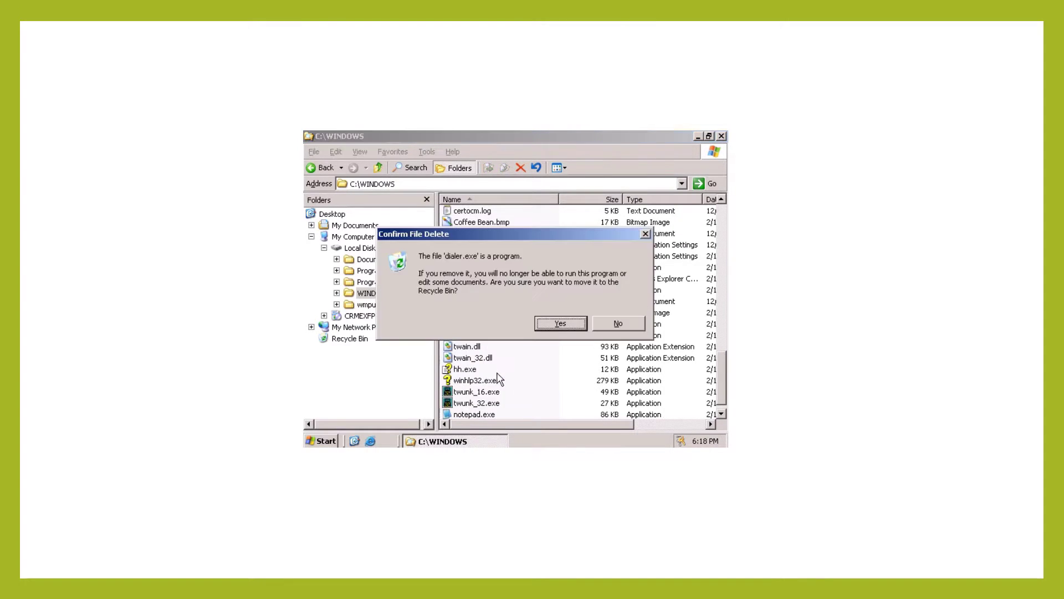
click(544, 327)
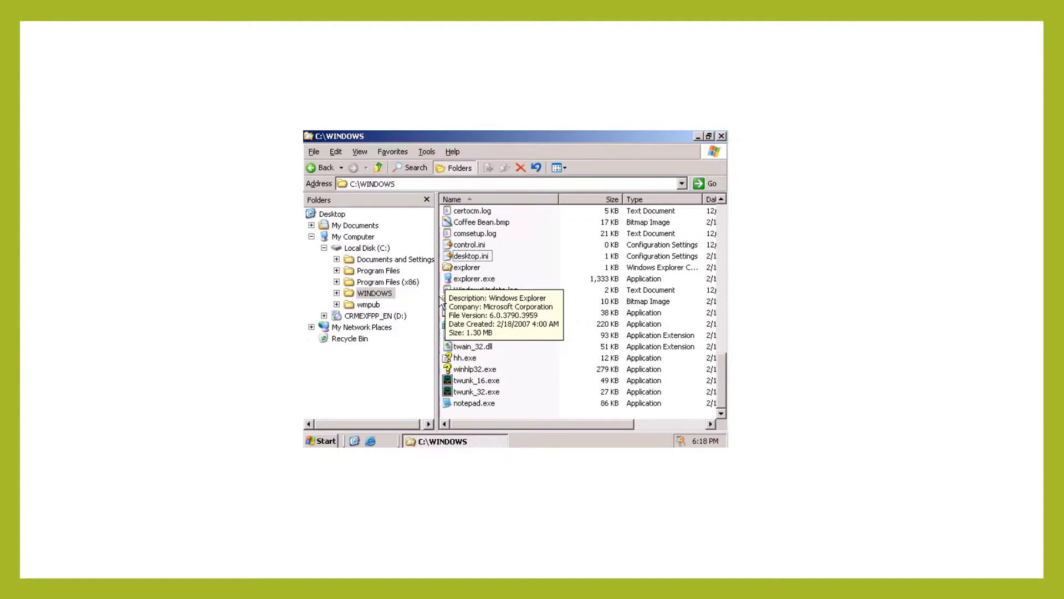
double_click(449, 278)
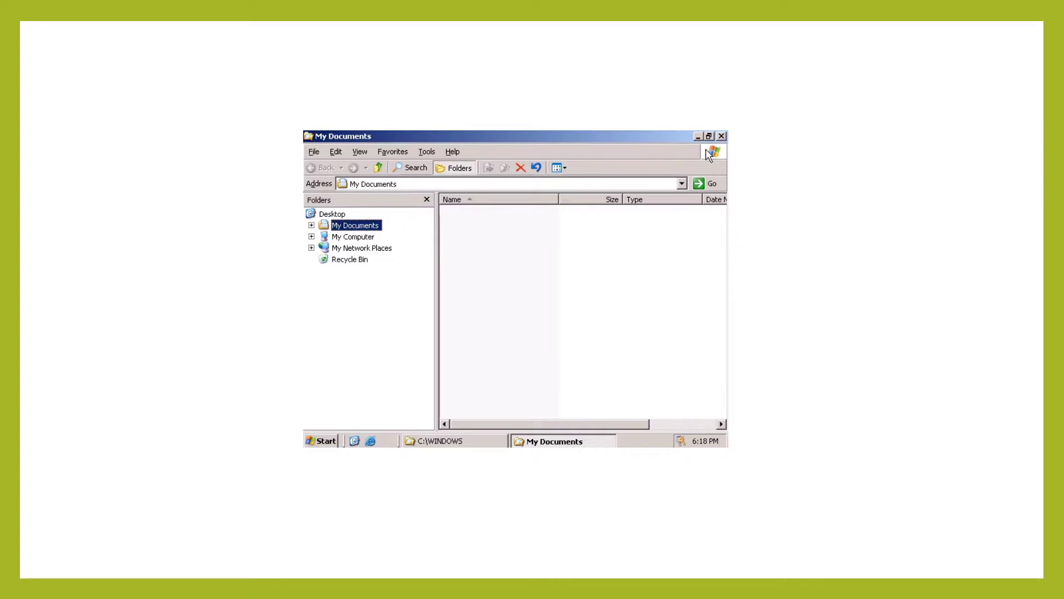
click(721, 138)
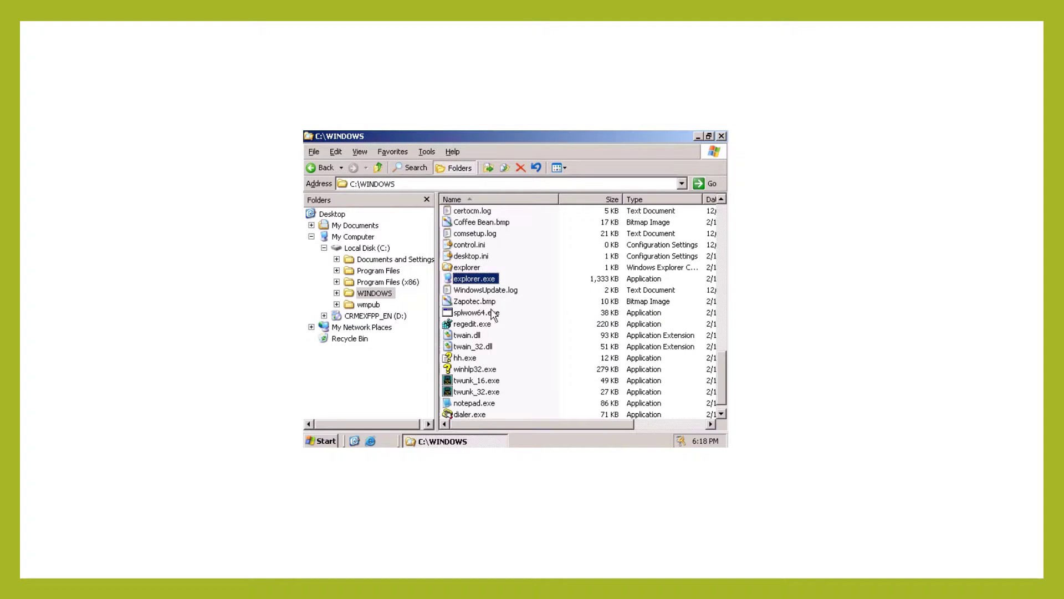
Delete splwow64.exe and regedit.exe from C:\WINDOWS.
right_click(459, 313)
click(464, 271)
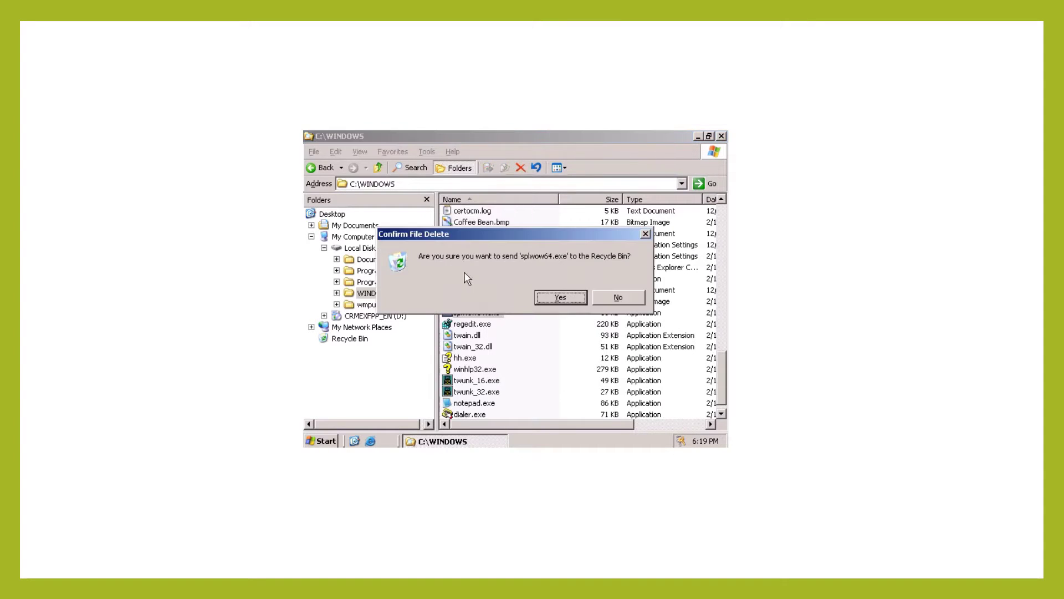
click(561, 297)
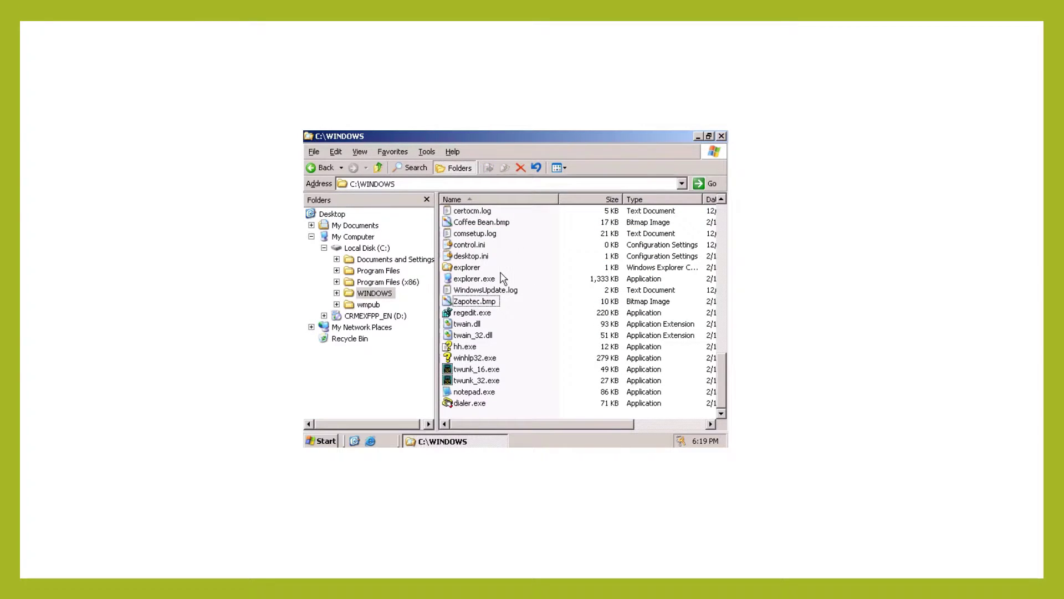
right_click(457, 314)
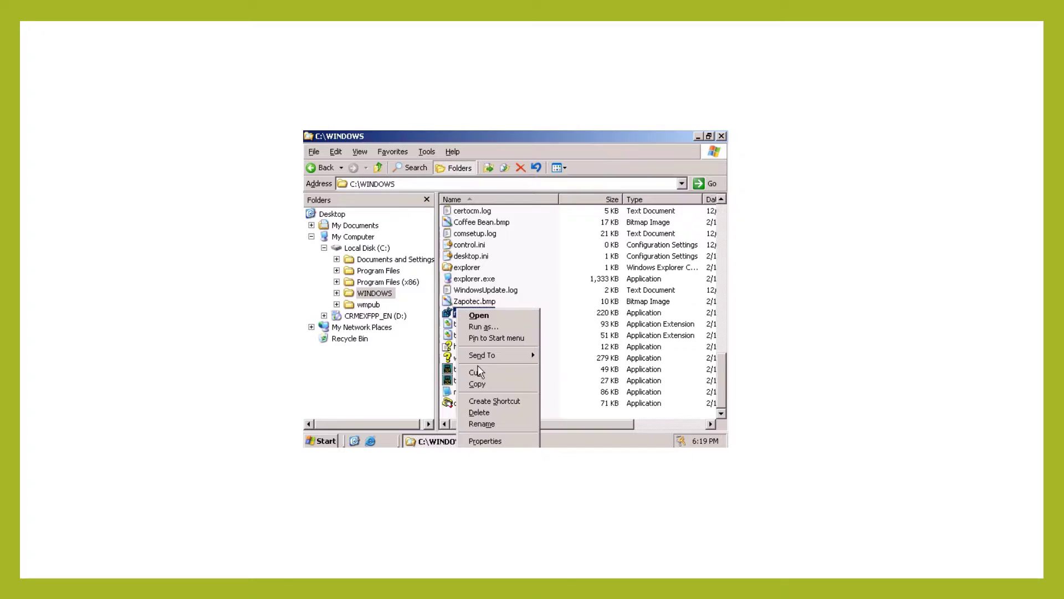
click(479, 411)
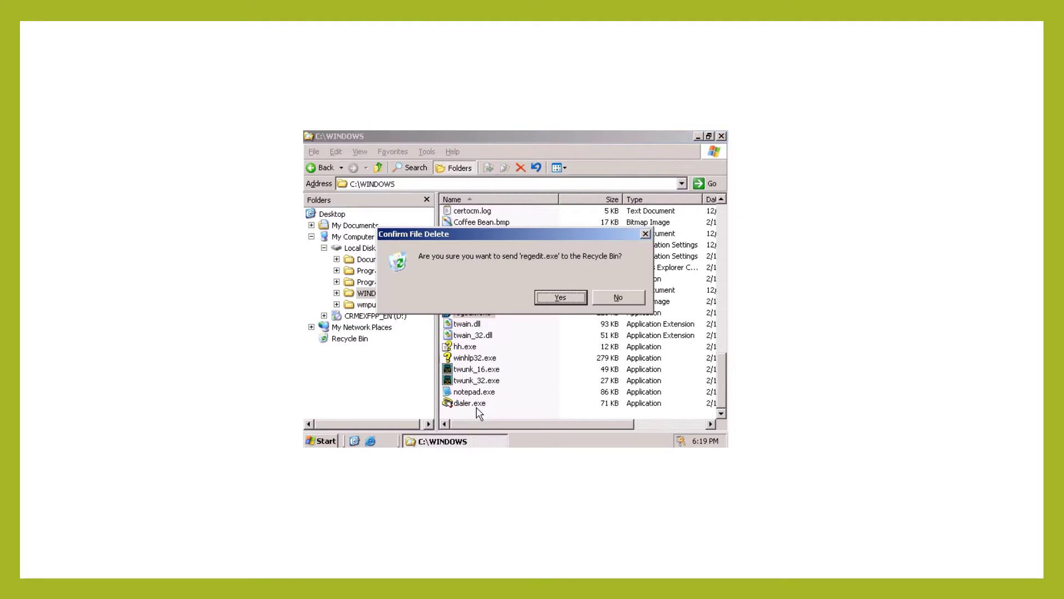
click(540, 301)
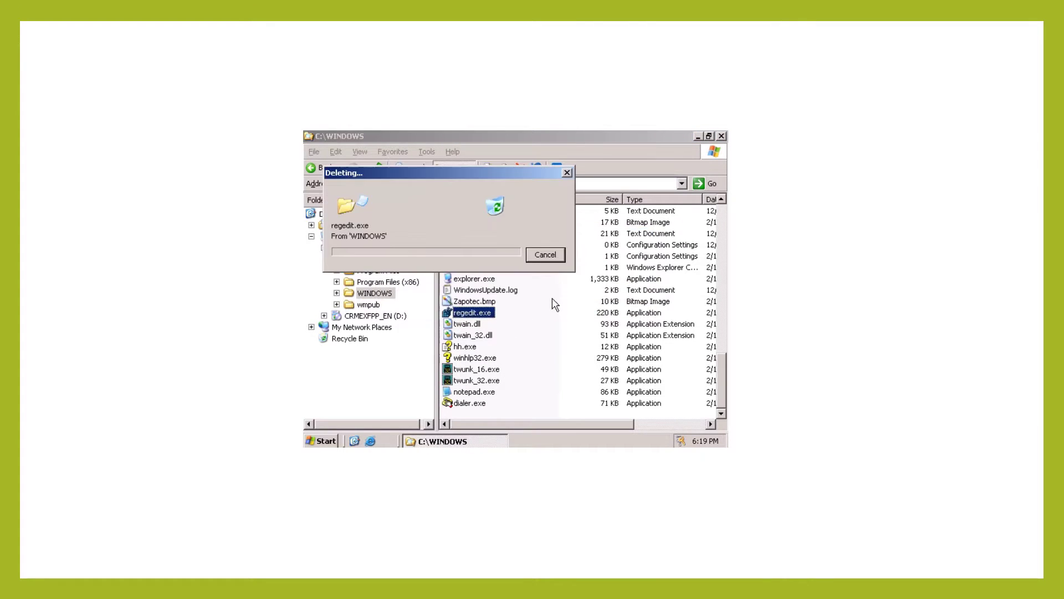
View twunk_32.exe's properties, then run twunk_16.exe and dismiss its error.
right_click(449, 379)
click(461, 370)
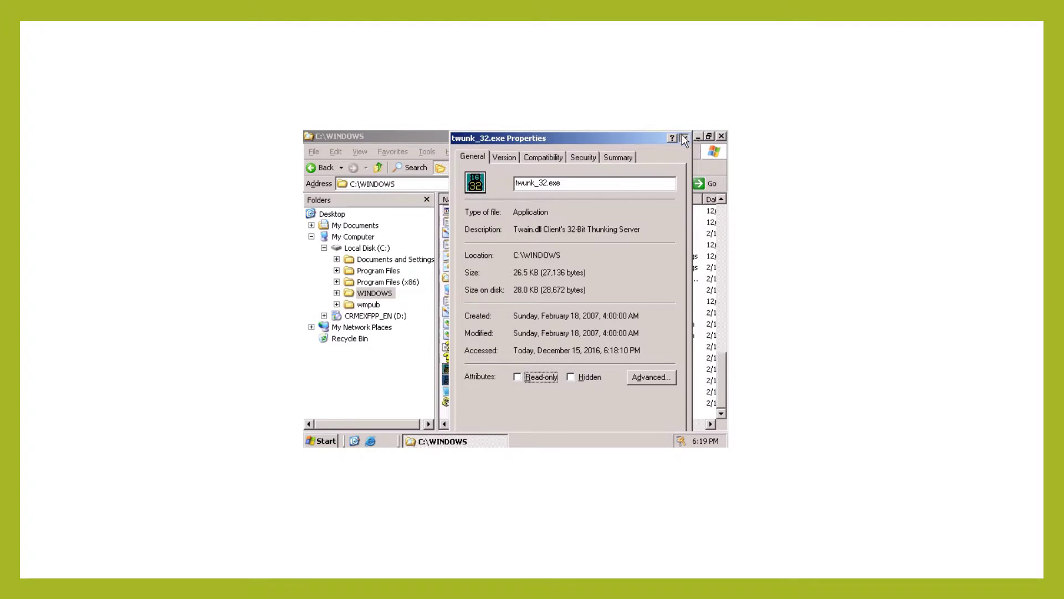
click(684, 138)
double_click(478, 370)
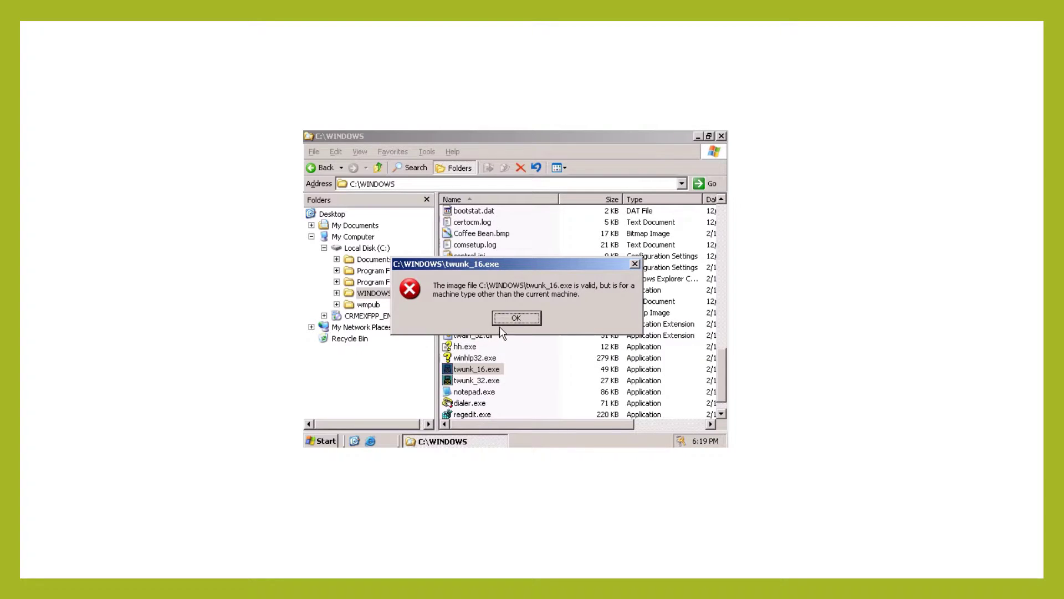
click(502, 323)
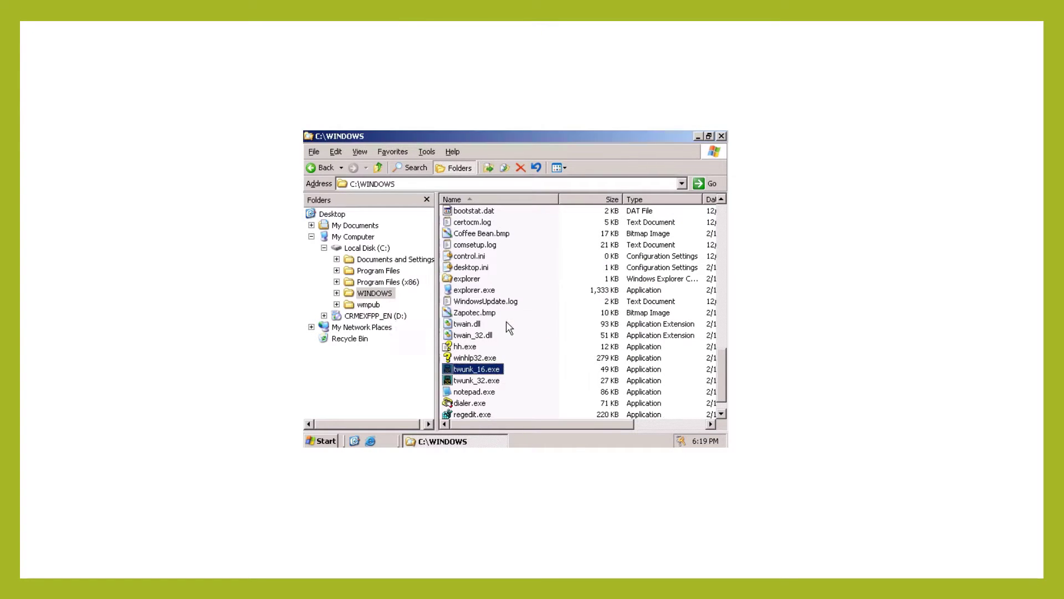
Delete both twunk_16.exe and twunk_32.exe together.
shift+click(446, 382)
right_click(467, 366)
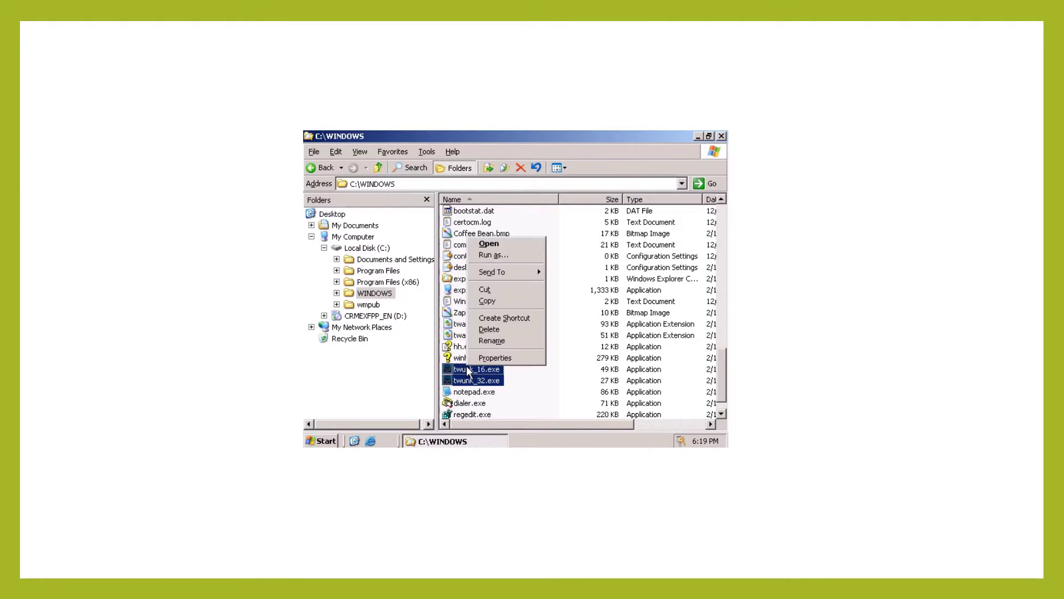
click(506, 330)
click(557, 311)
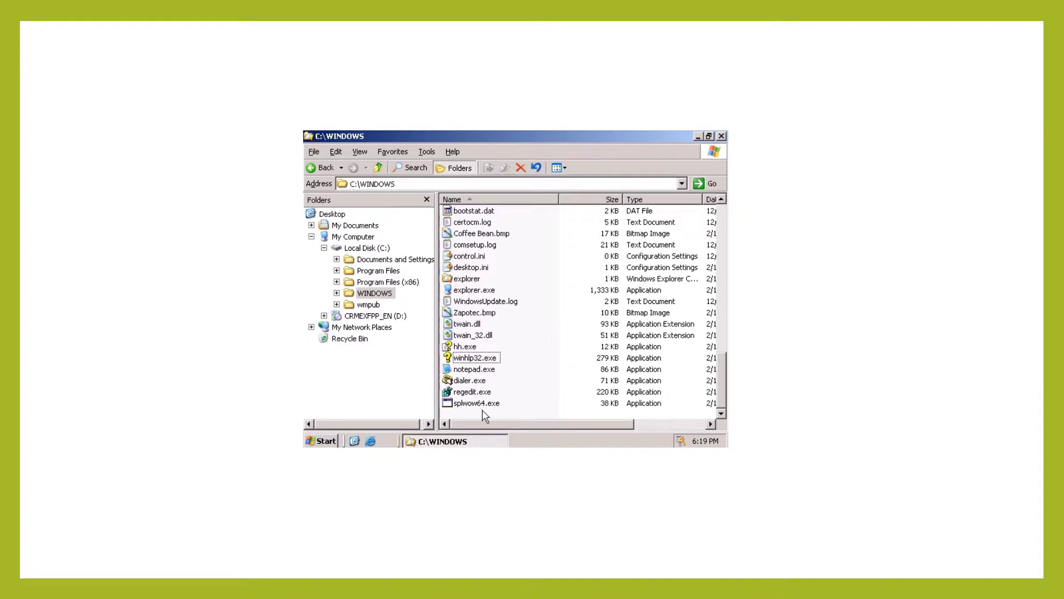
Delete splwow64.exe and regedit.exe again, sending them to the Recycle Bin.
right_click(461, 404)
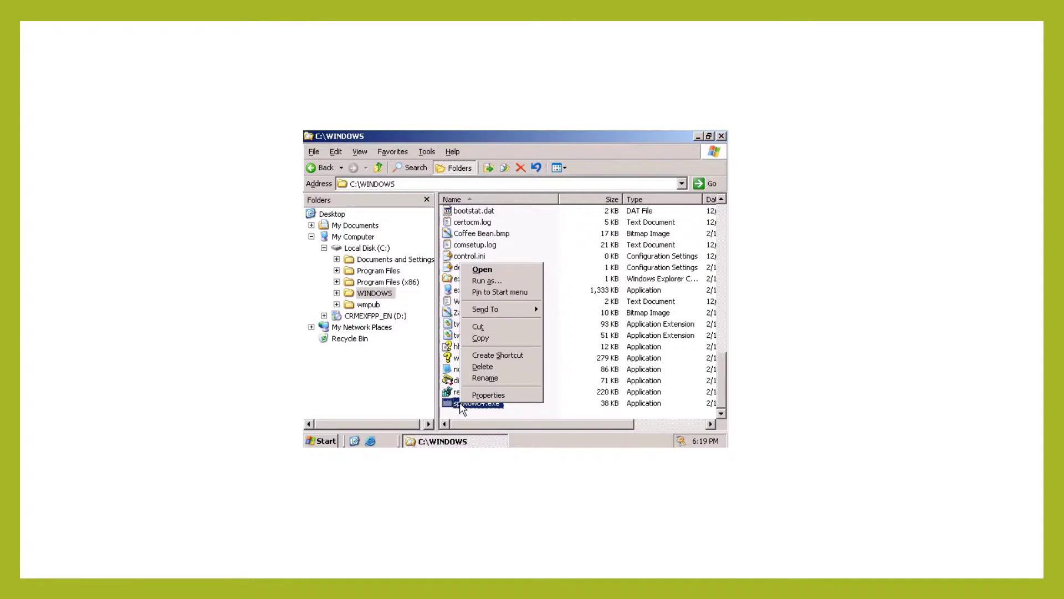
click(505, 366)
click(546, 300)
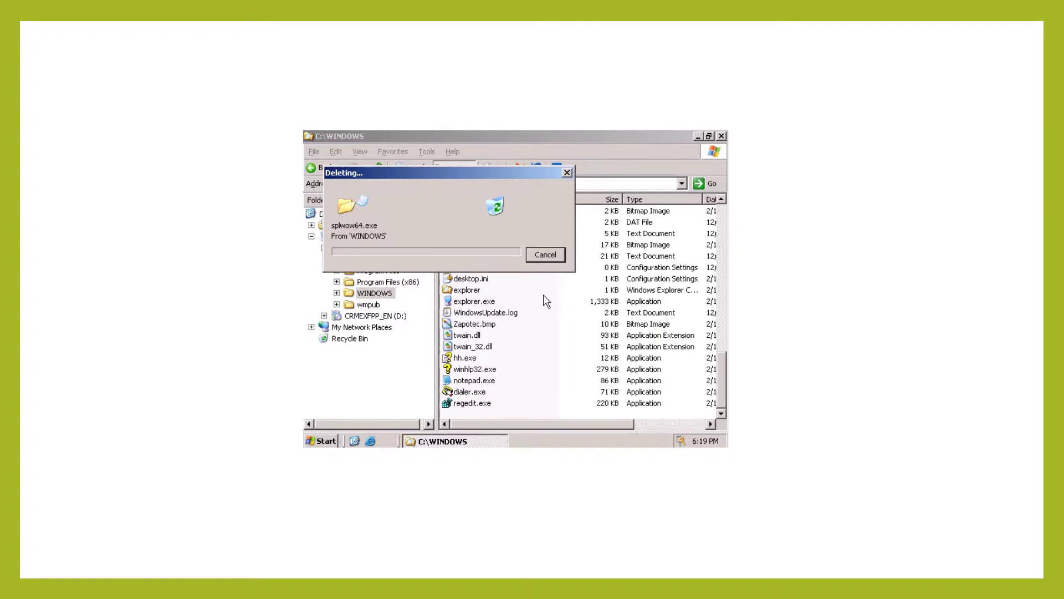
right_click(464, 406)
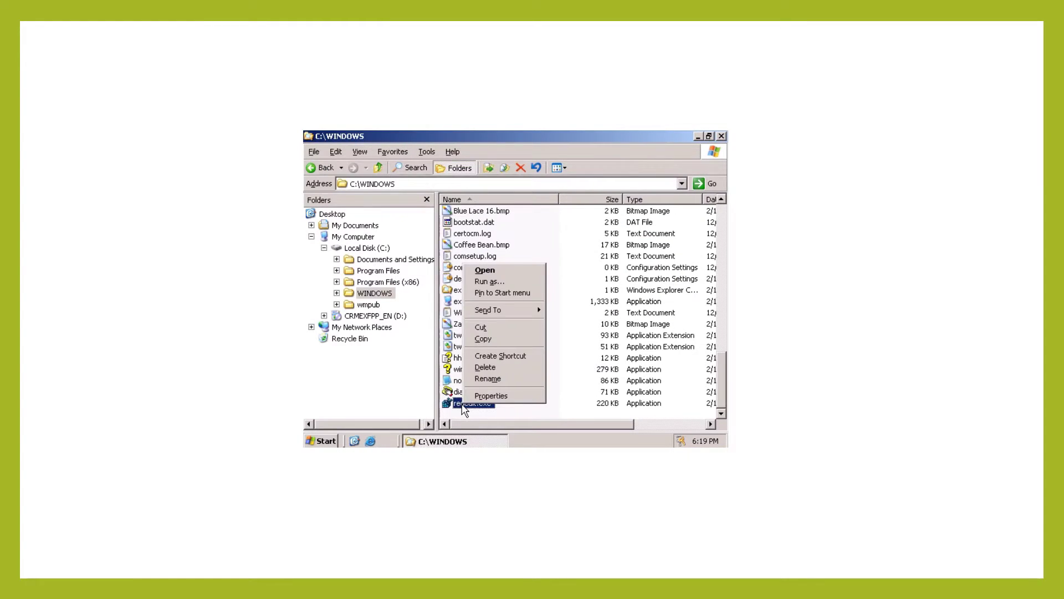
click(487, 367)
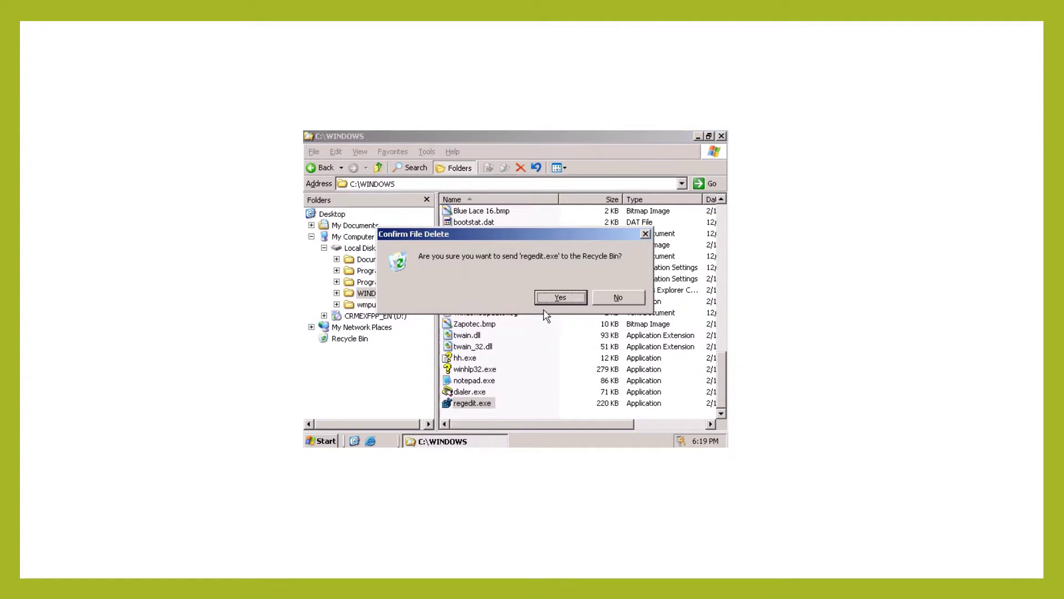
click(554, 297)
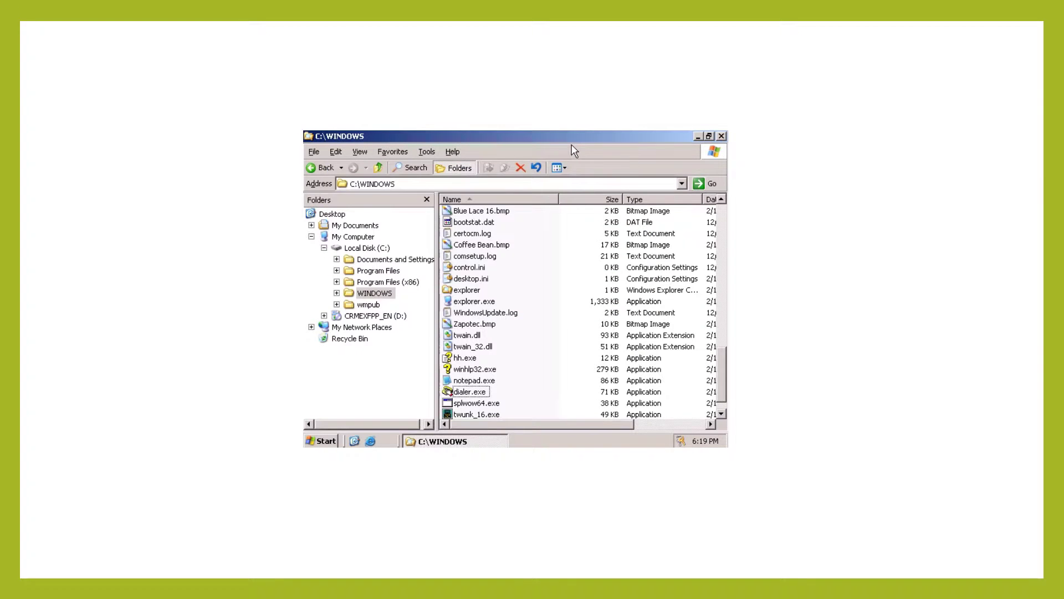
click(708, 135)
double_click(701, 390)
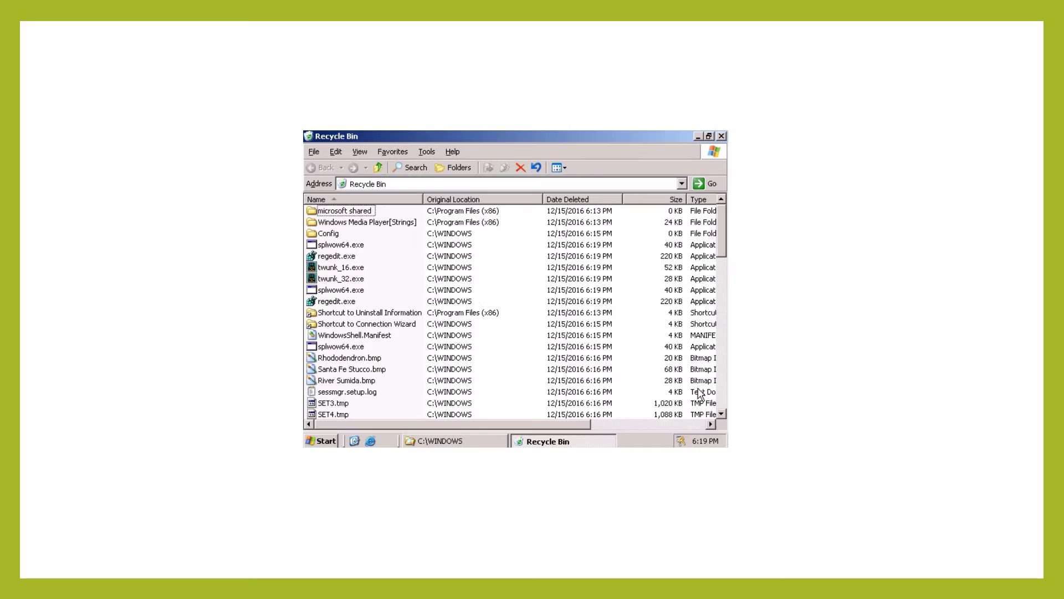
drag(723, 249, 703, 236)
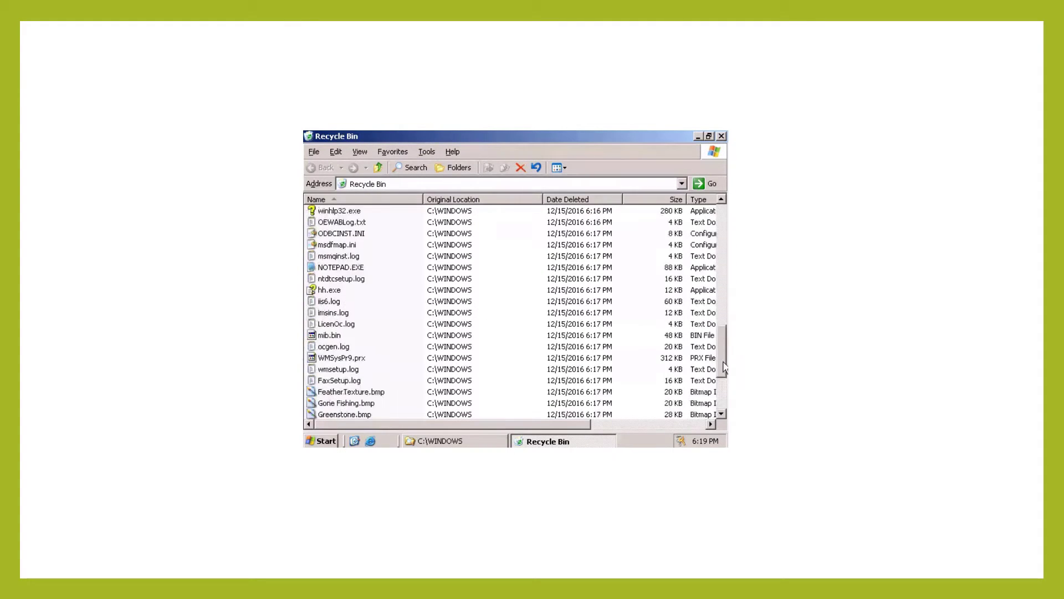
click(720, 136)
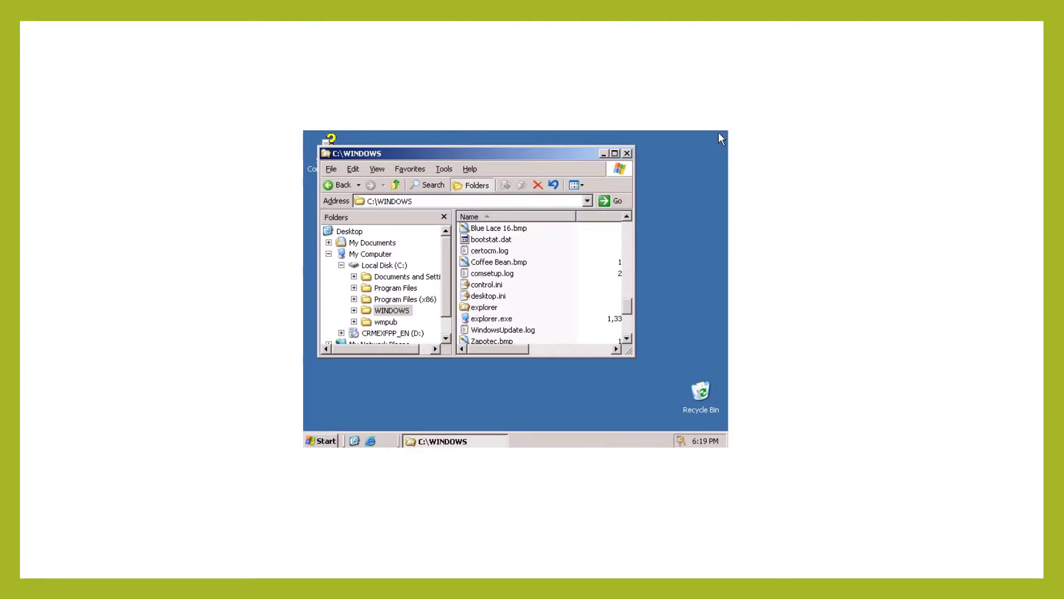
click(615, 154)
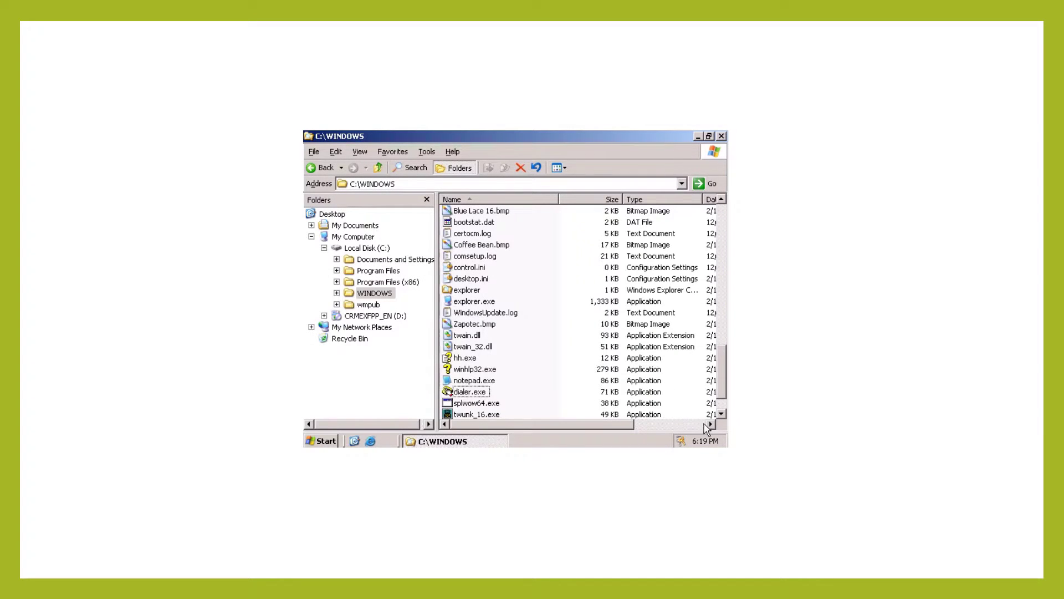
Attempt to delete msagent64 (in-use error), then delete the Microsoft.NET folder.
drag(724, 386, 699, 276)
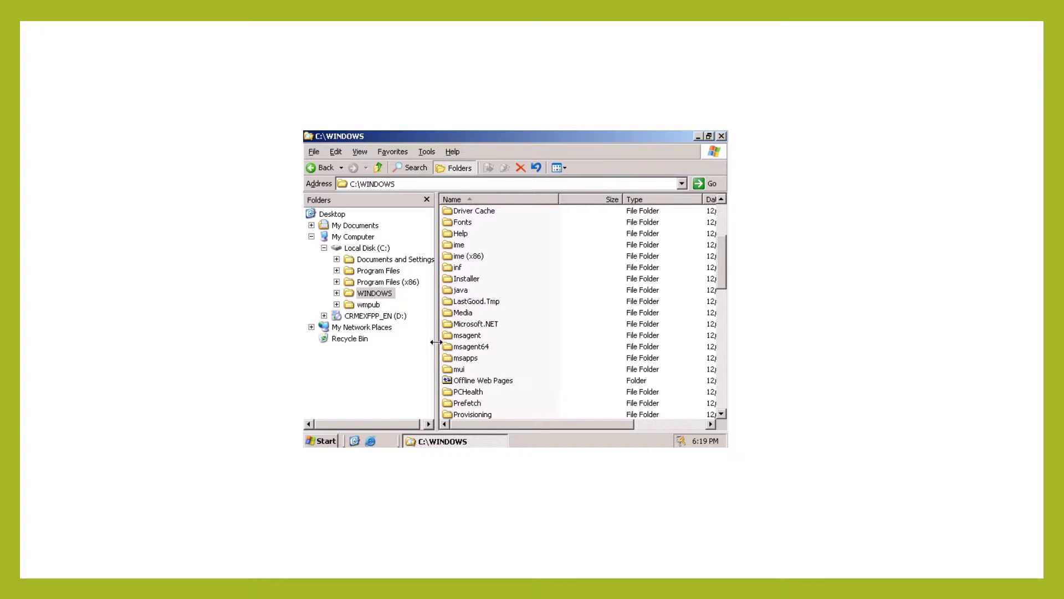
right_click(469, 347)
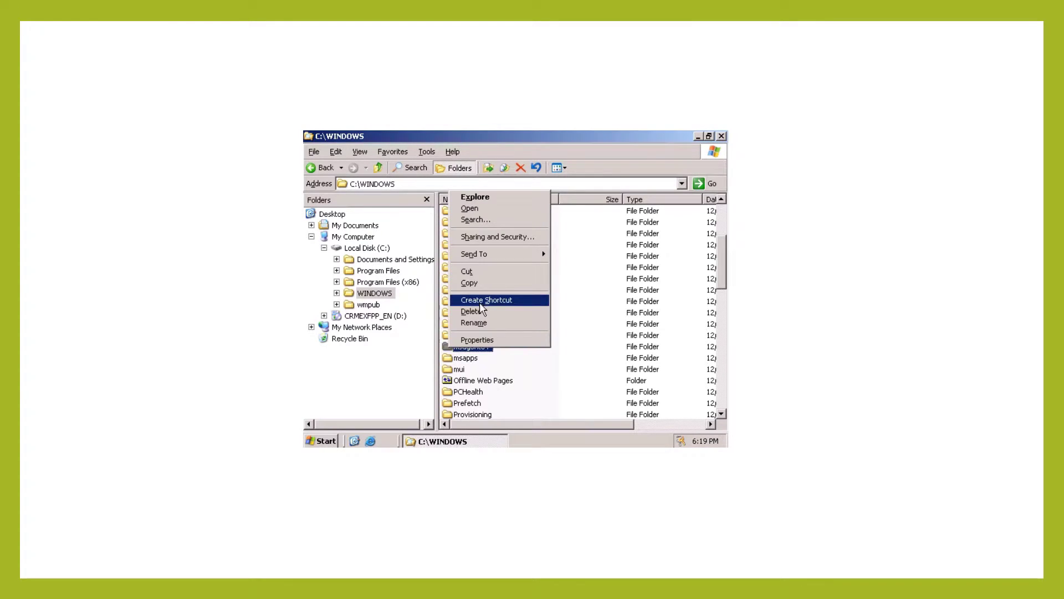
click(481, 311)
click(555, 309)
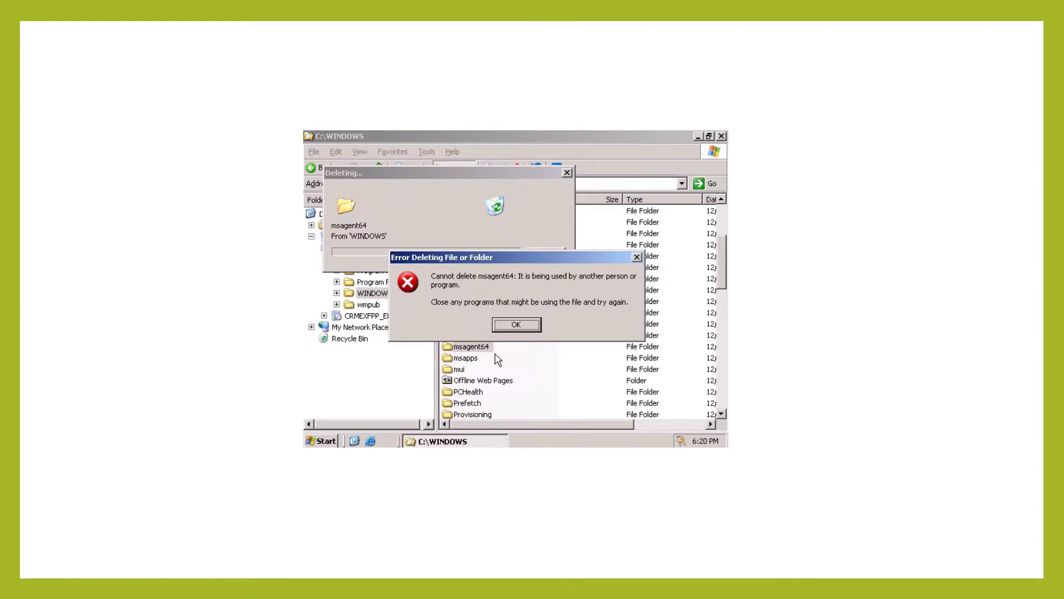
click(508, 326)
right_click(483, 326)
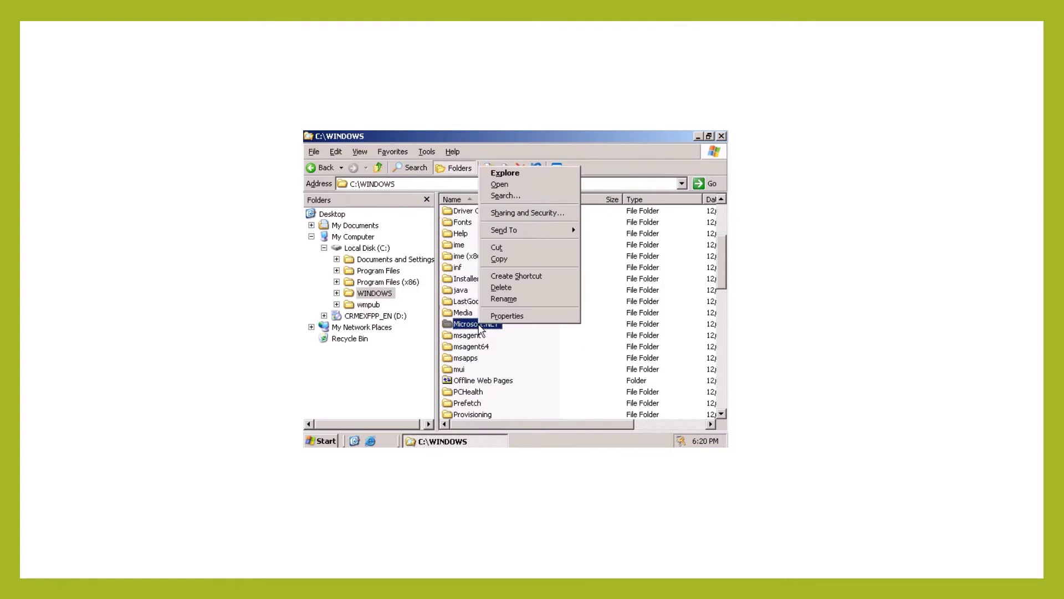
click(511, 290)
click(555, 311)
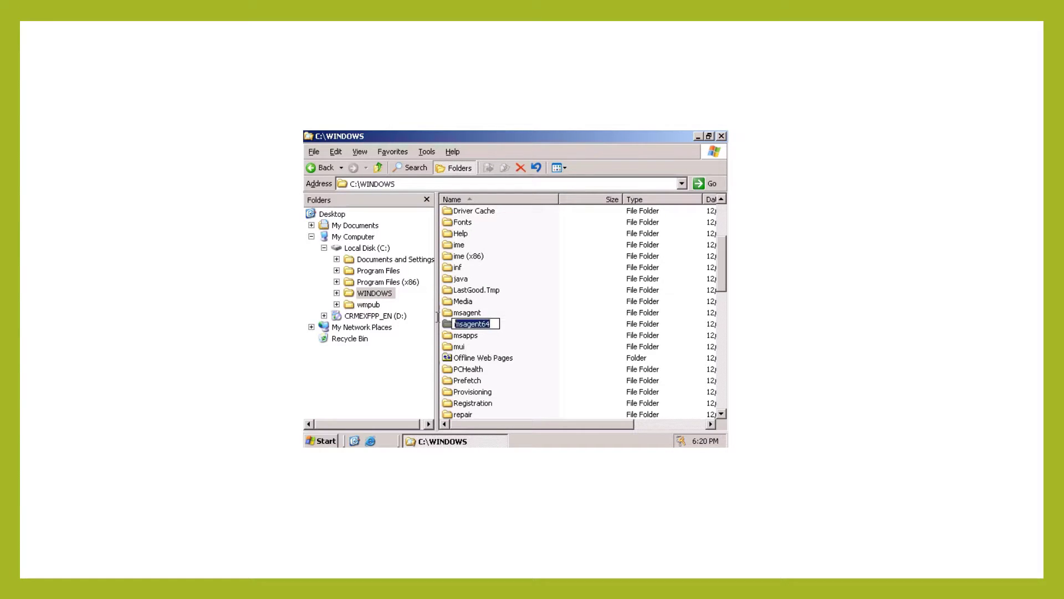
Try renaming msagent64 and deleting it again, dismissing each error.
text(junk)
key(Return)
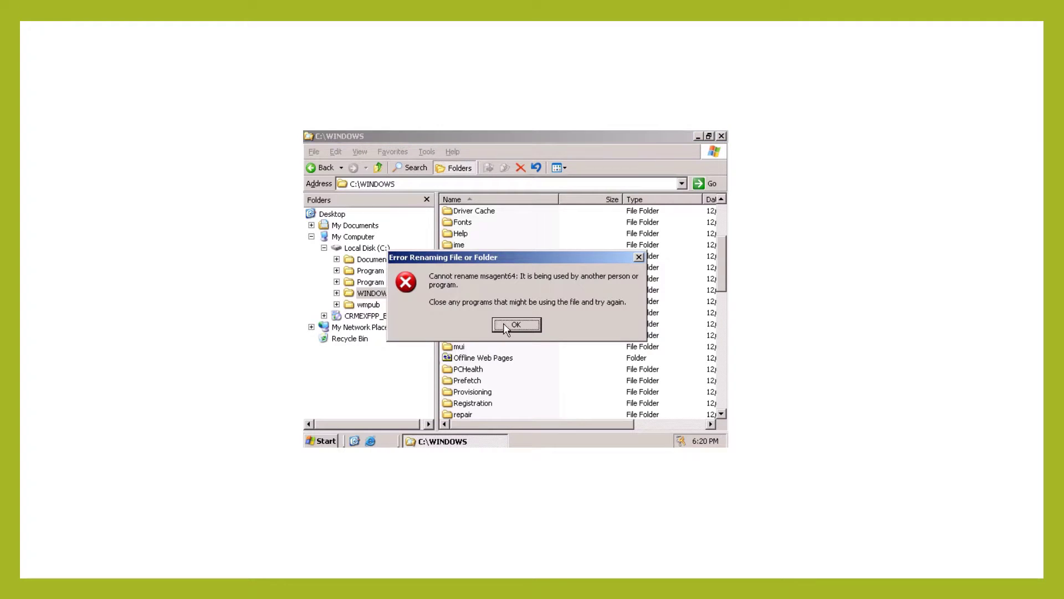
click(509, 326)
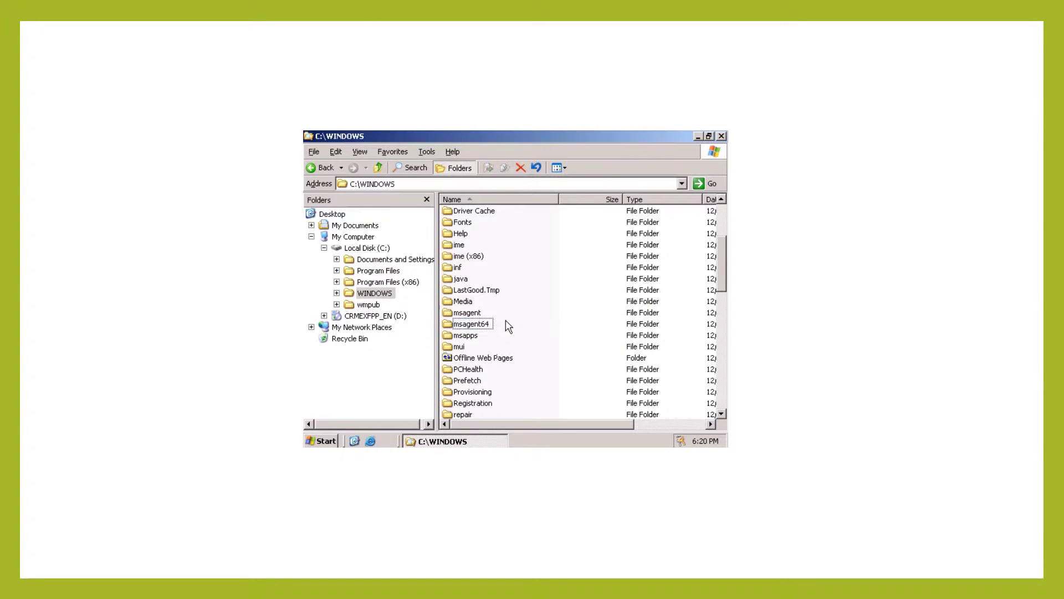
right_click(470, 328)
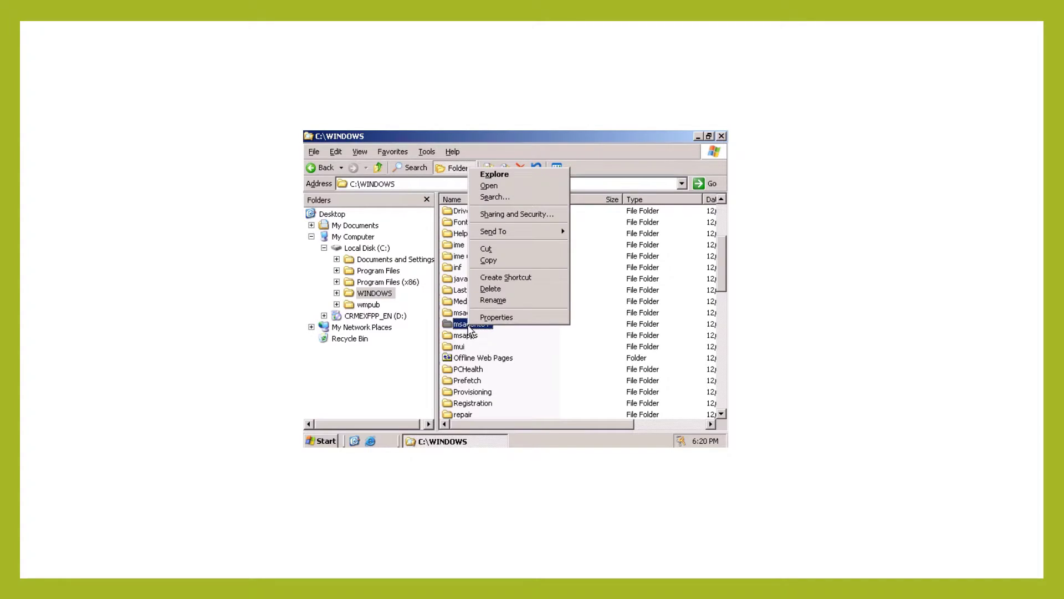
click(524, 290)
click(549, 309)
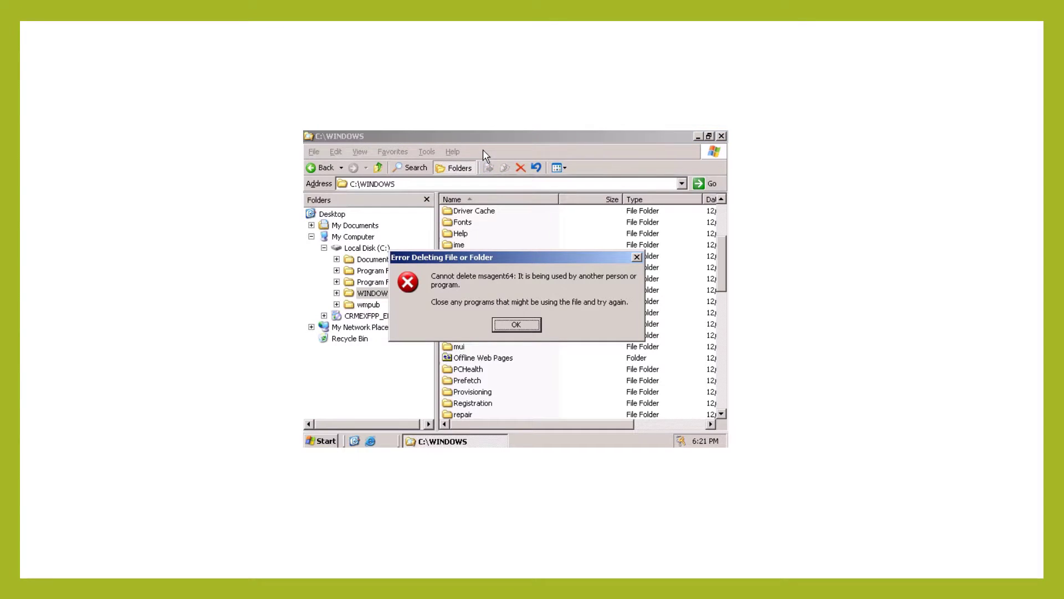
key(Return)
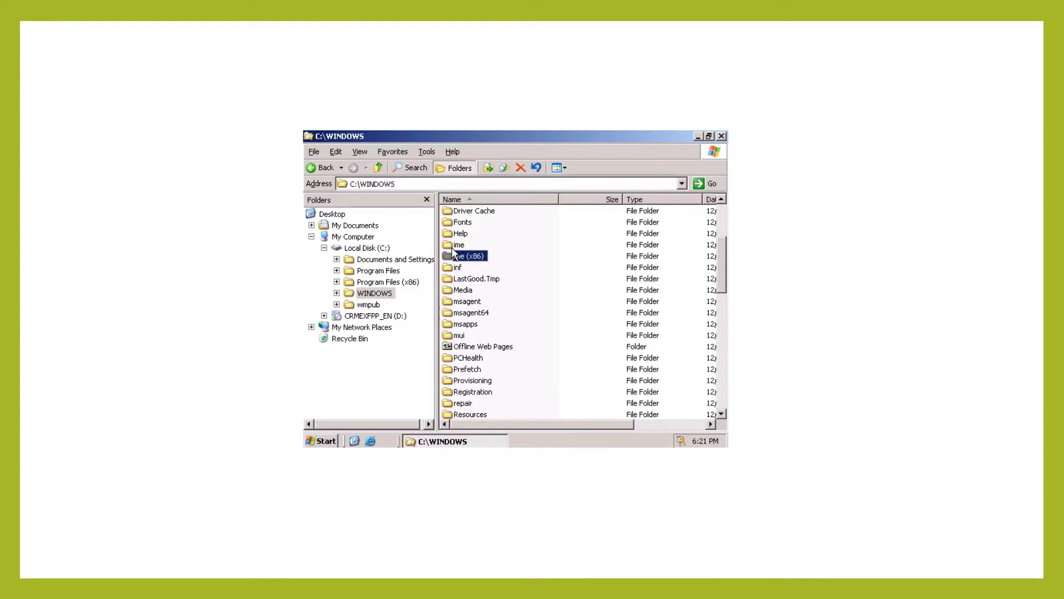
key(Return)
Delete the LastGood.Tmp, Driver Cache and Downloaded Program Files folders.
right_click(474, 277)
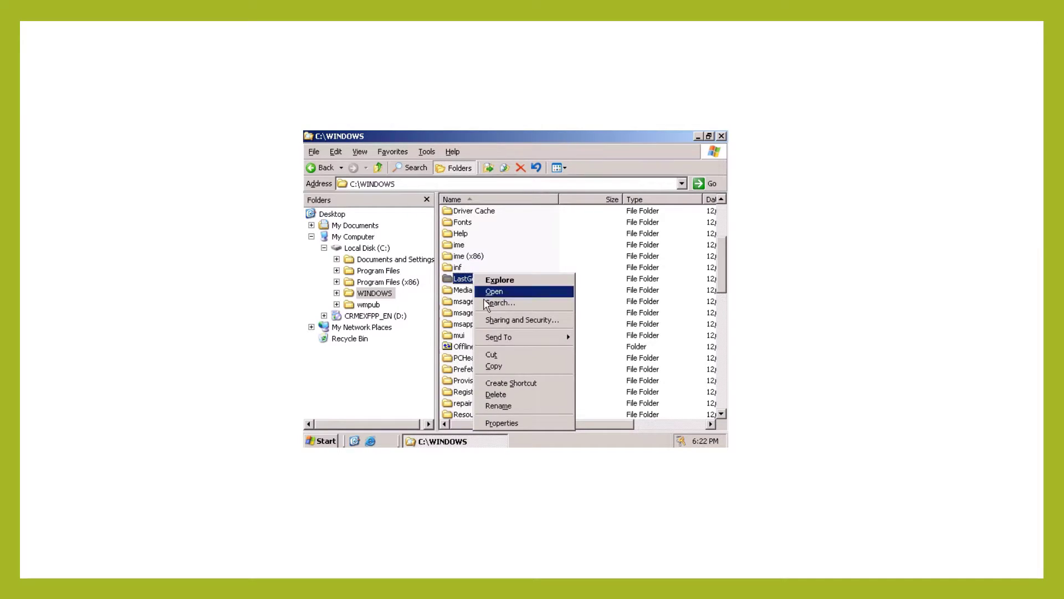
click(516, 395)
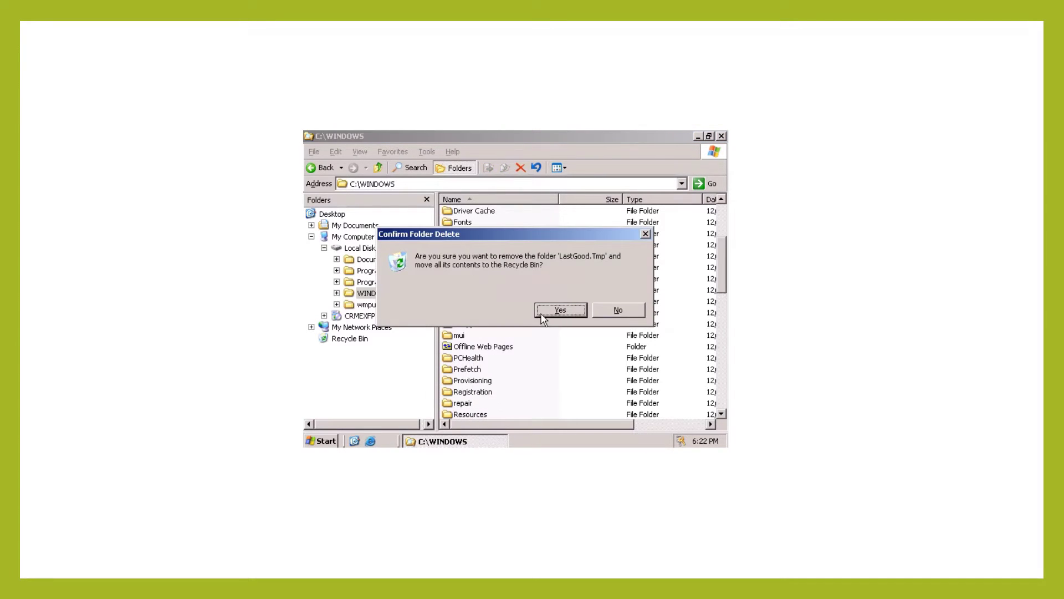
click(544, 314)
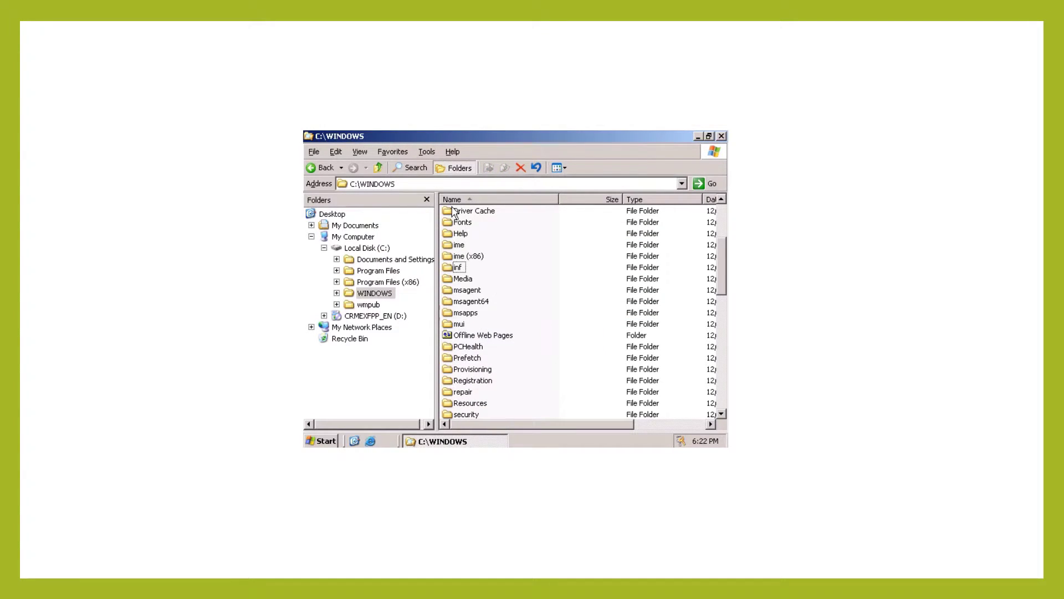
click(453, 211)
right_click(453, 211)
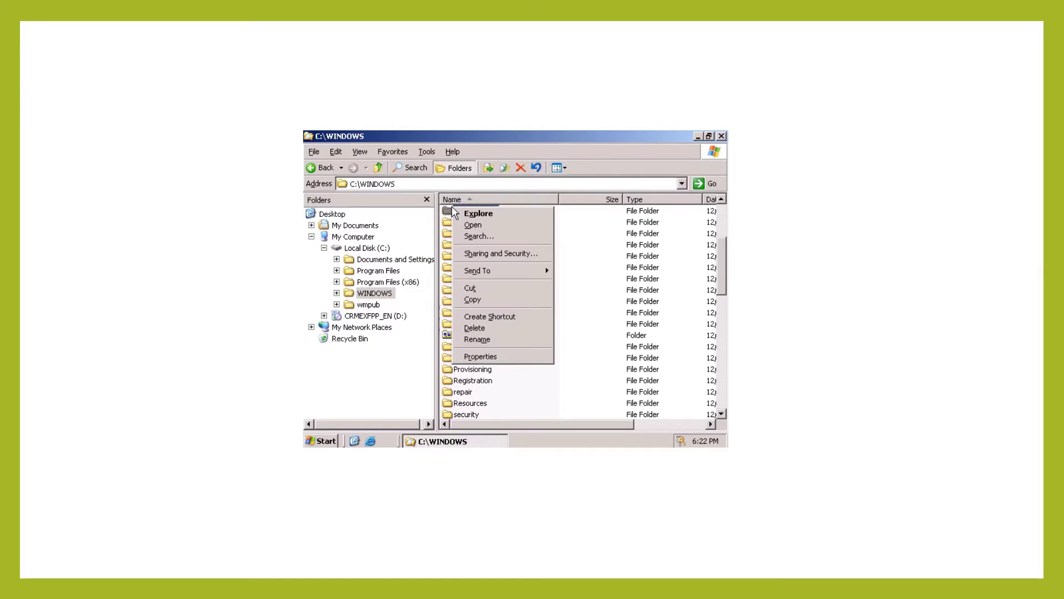
click(479, 333)
click(543, 313)
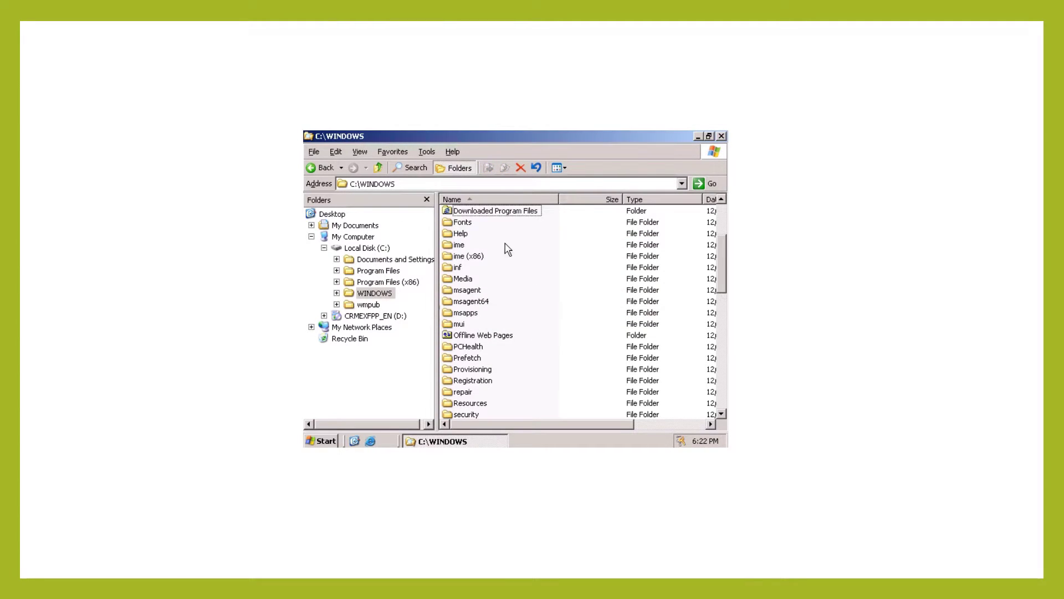
right_click(485, 215)
click(489, 302)
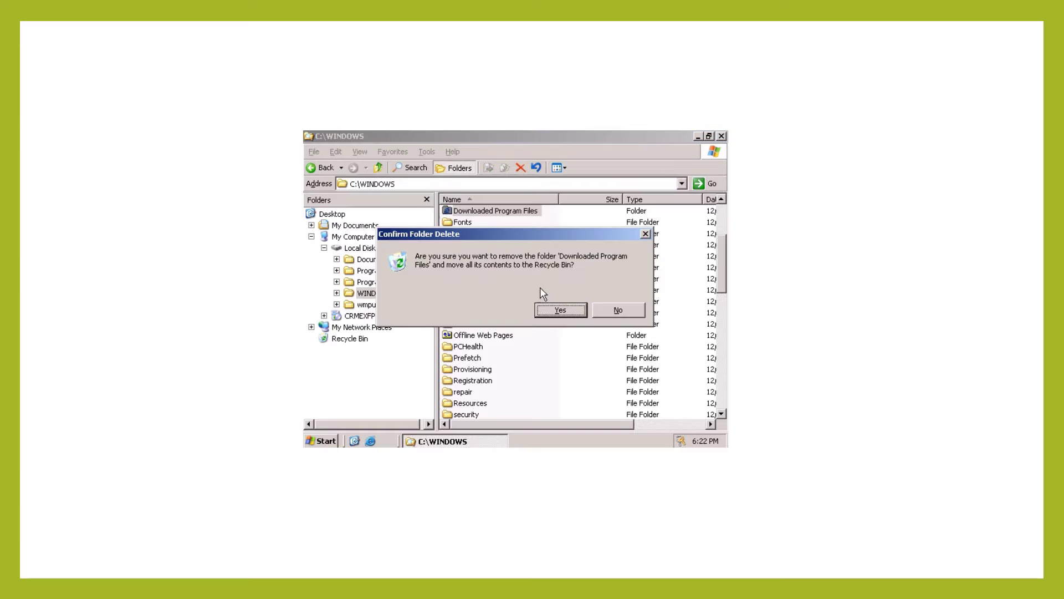
click(558, 309)
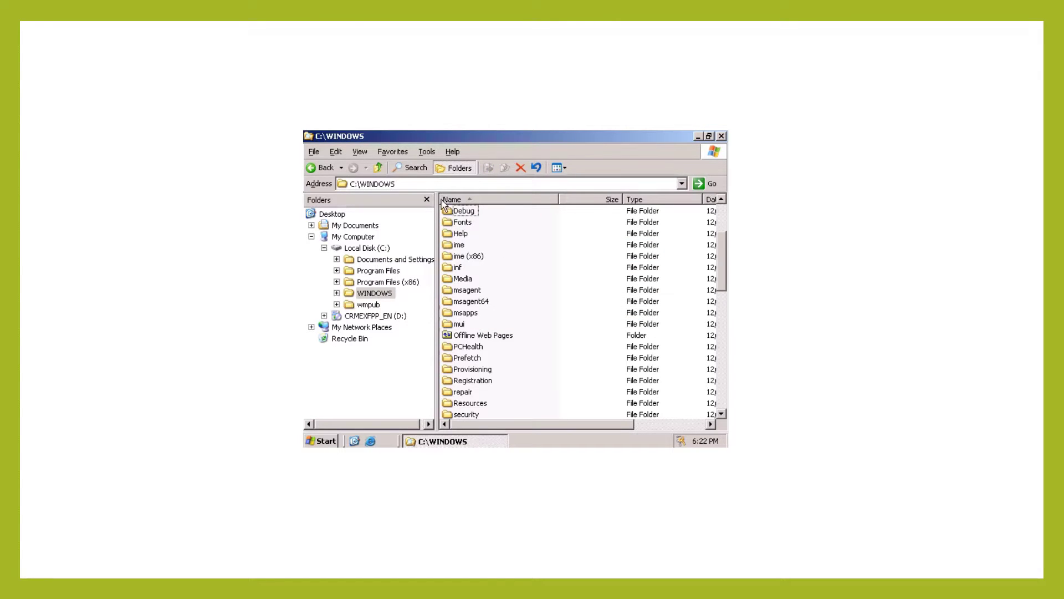
Open C:\WINDOWS\Fonts and delete the Arial and Arial Black fonts.
double_click(458, 223)
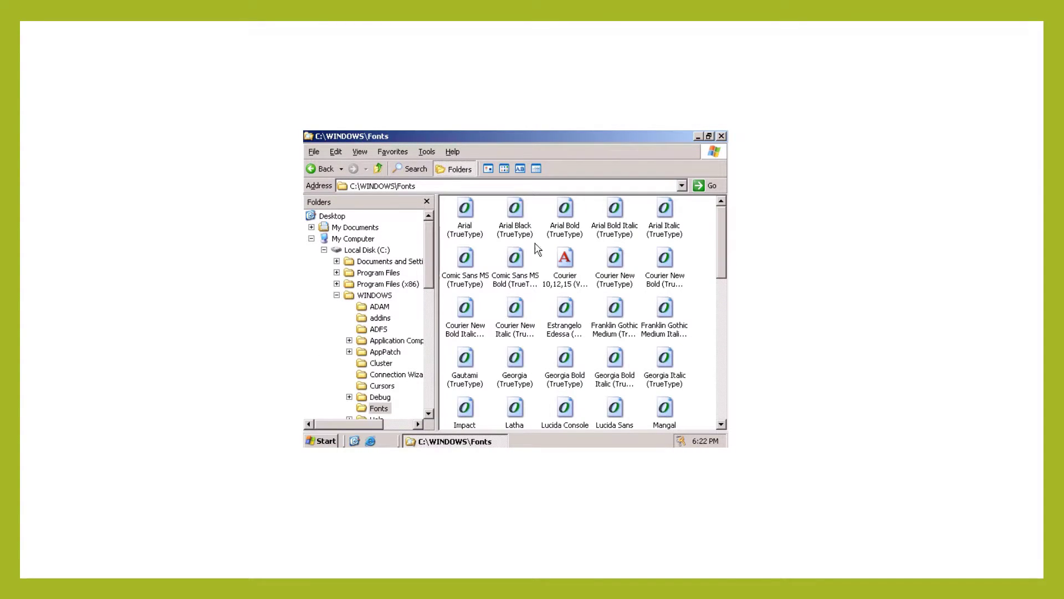
click(451, 236)
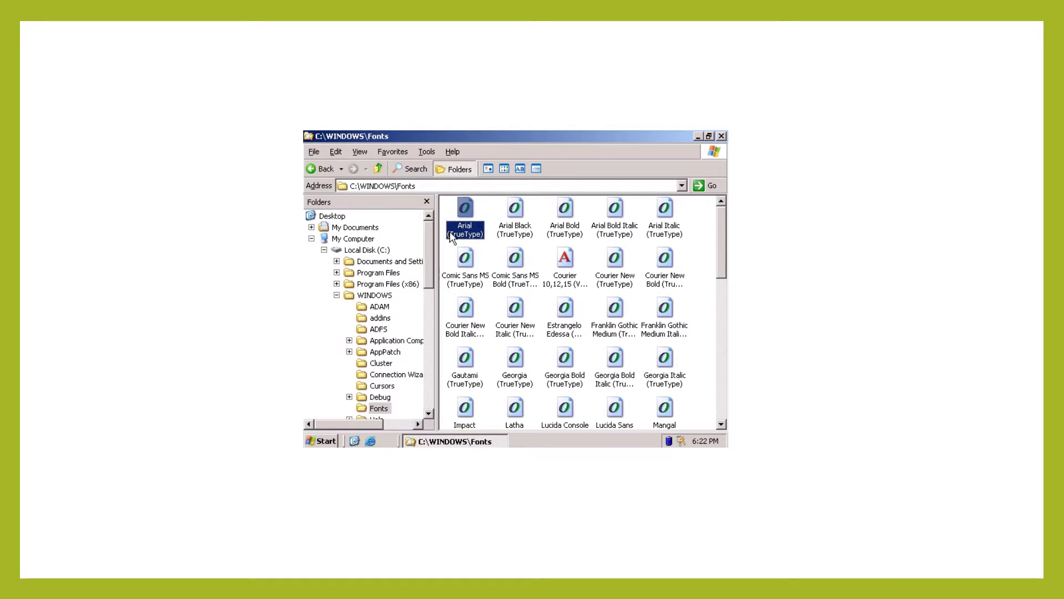
right_click(451, 237)
click(479, 279)
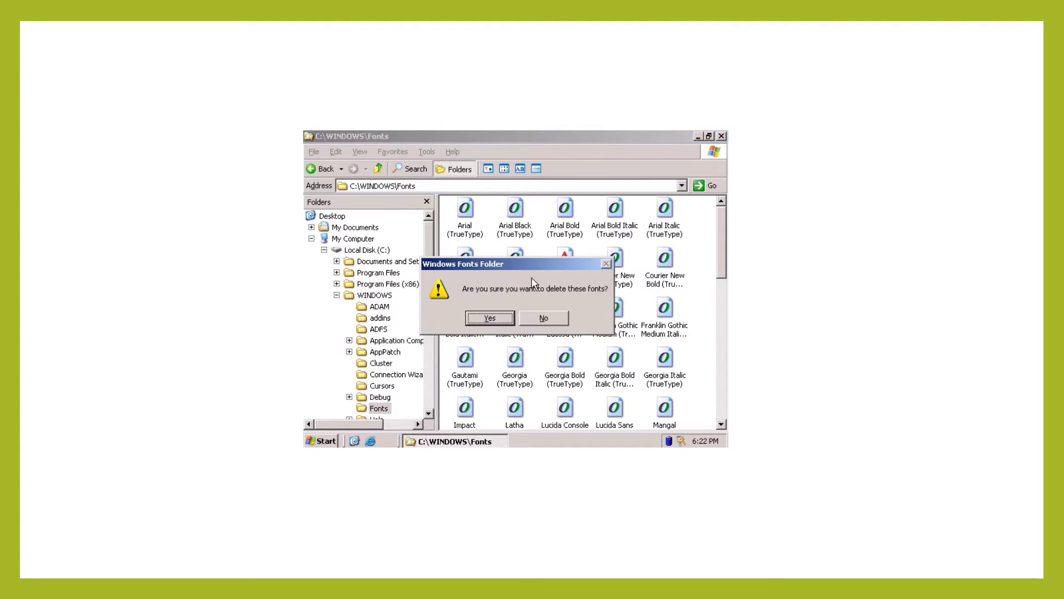
click(508, 320)
right_click(455, 217)
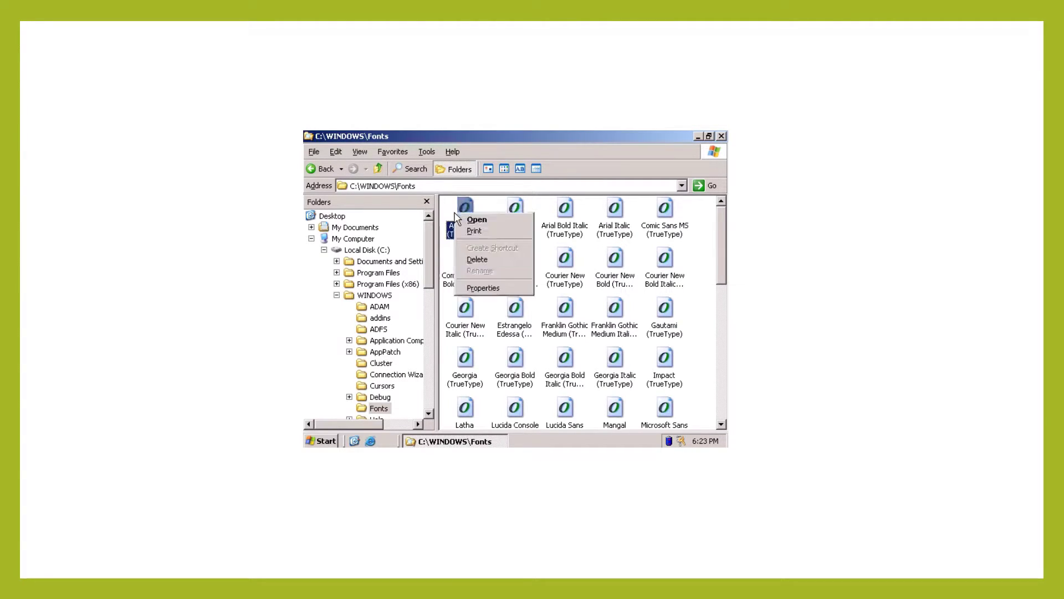
click(477, 260)
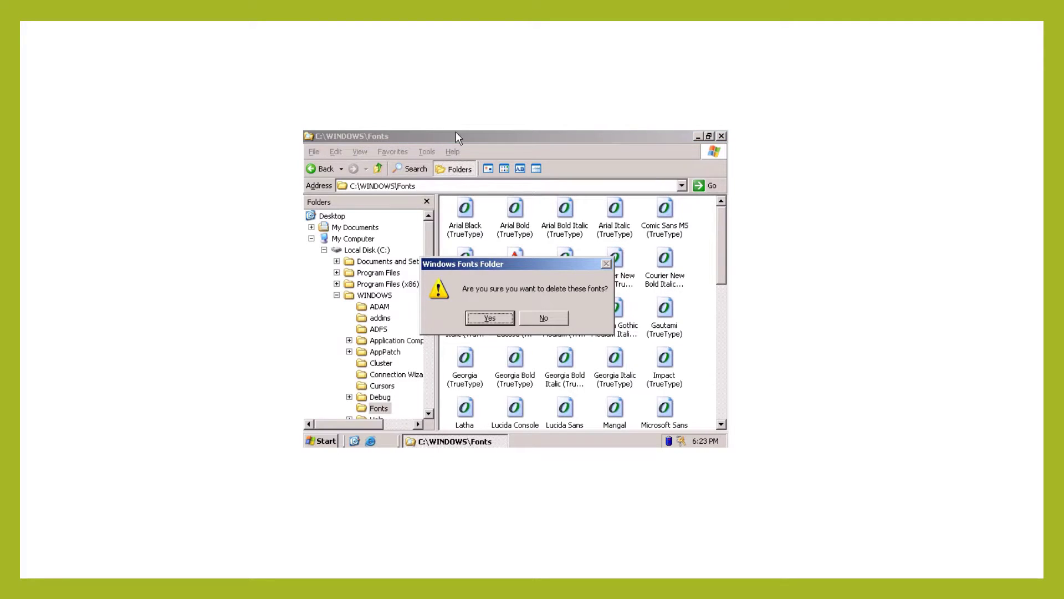
click(490, 319)
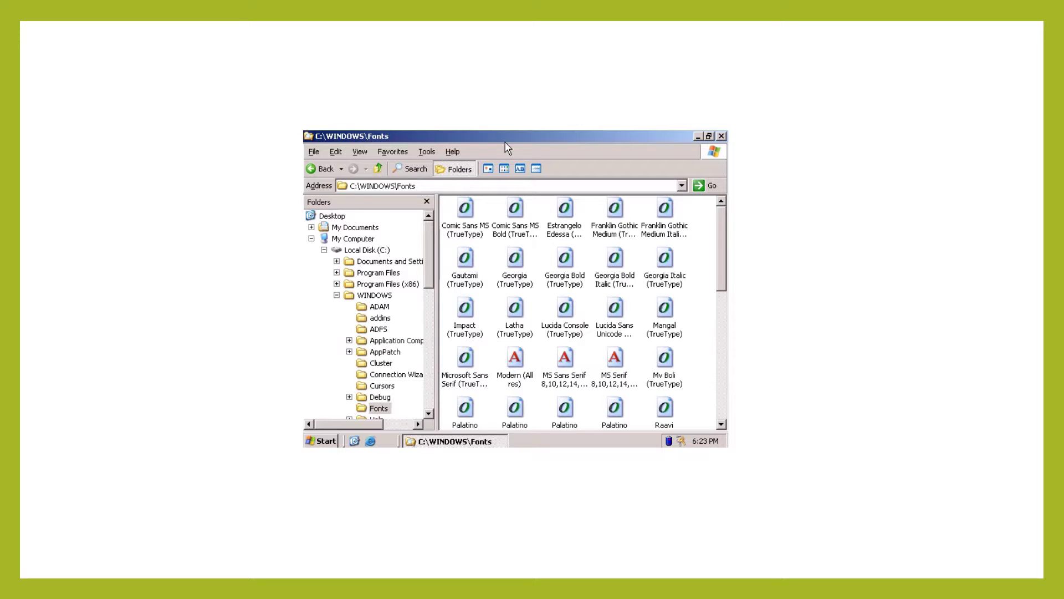
Box-select a block of fonts and delete them, dismissing the Tahoma access-denied error.
drag(545, 201, 618, 376)
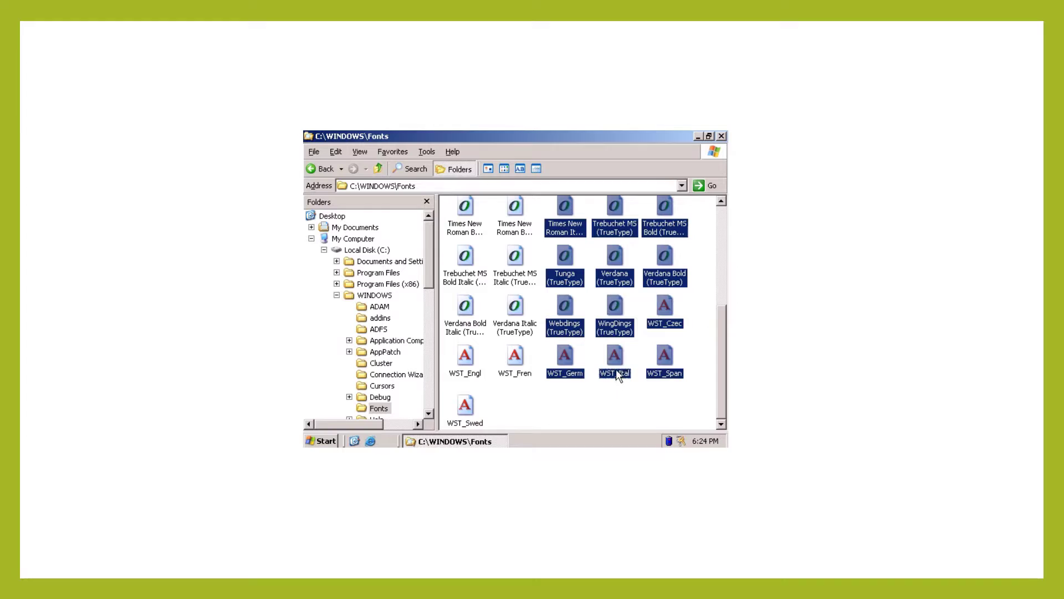
right_click(618, 376)
click(650, 334)
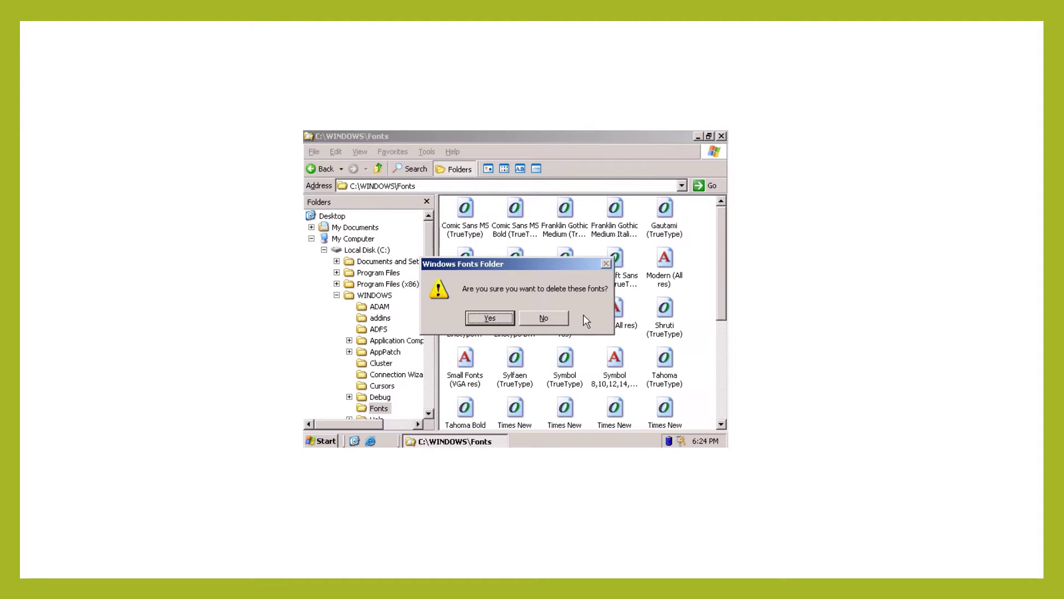
click(491, 318)
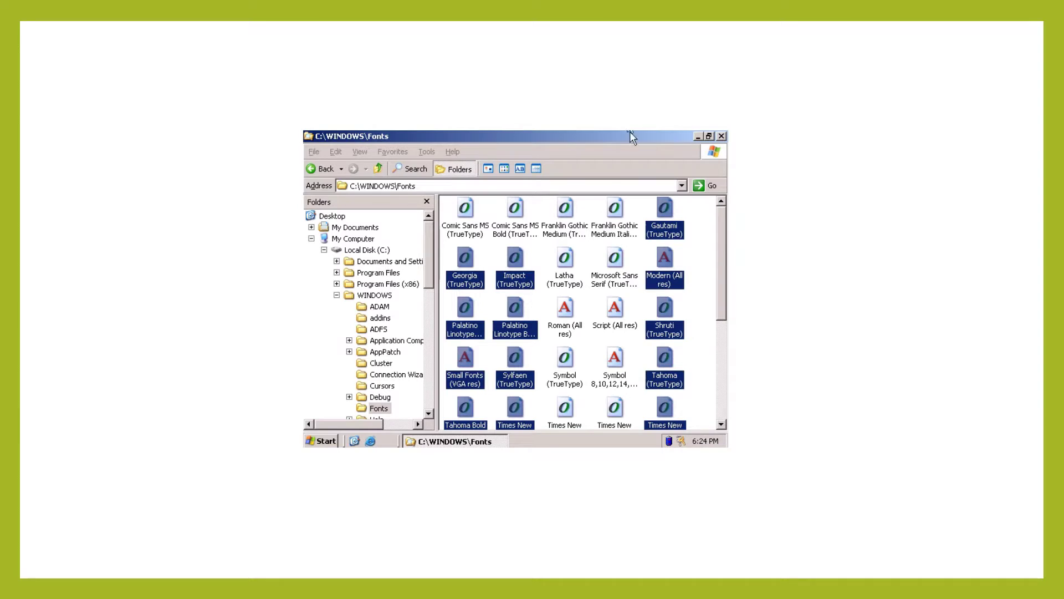
mouse_move(547, 196)
mouse_down()
mouse_move(563, 208)
mouse_move(627, 375)
mouse_up()
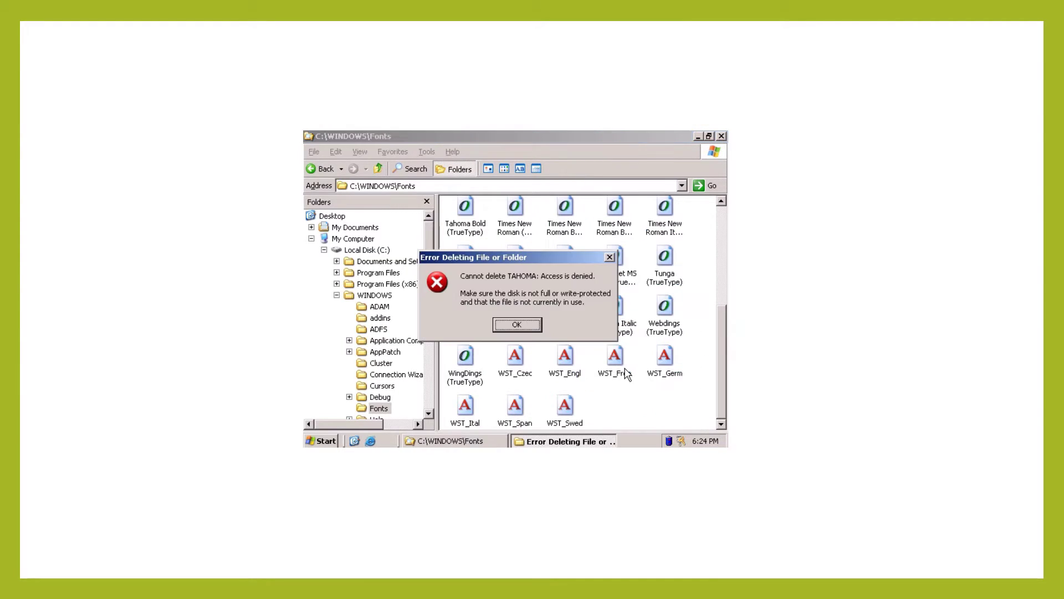
click(516, 325)
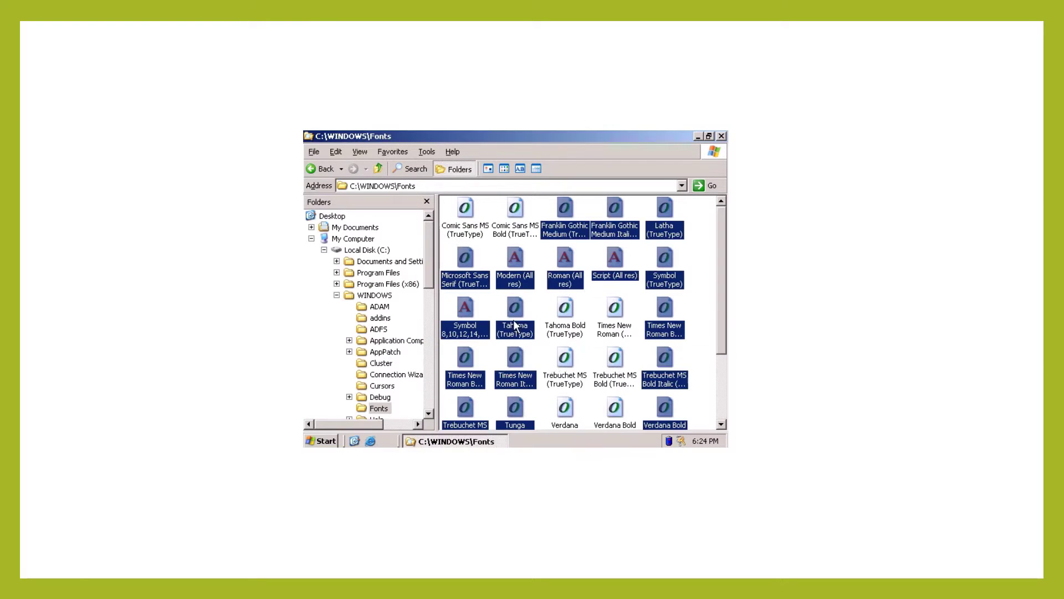
Select another font and delete it, confirming the removal.
ctrl+click(574, 209)
right_click(573, 210)
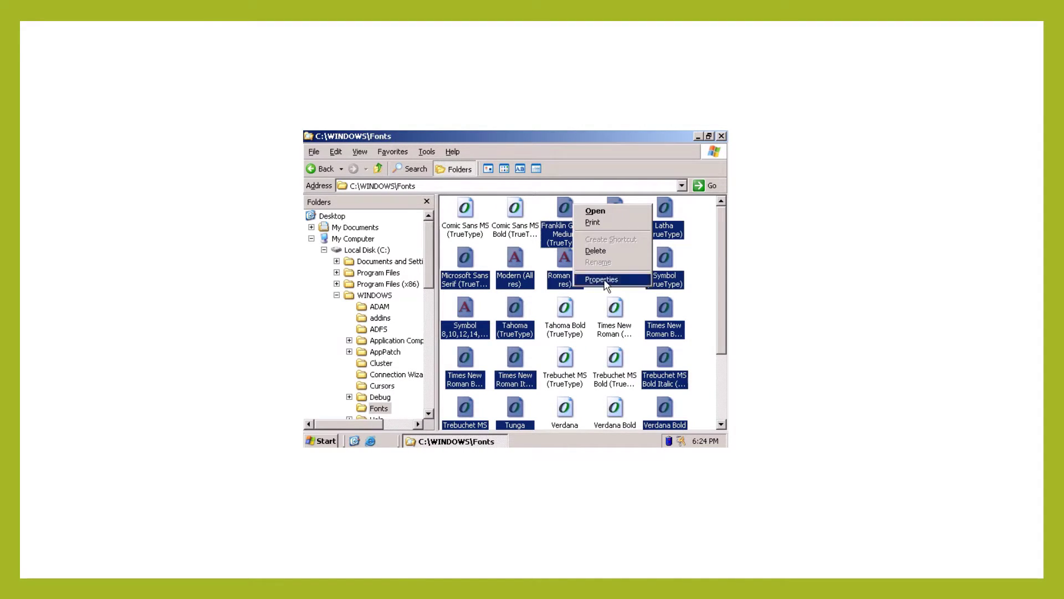
click(592, 258)
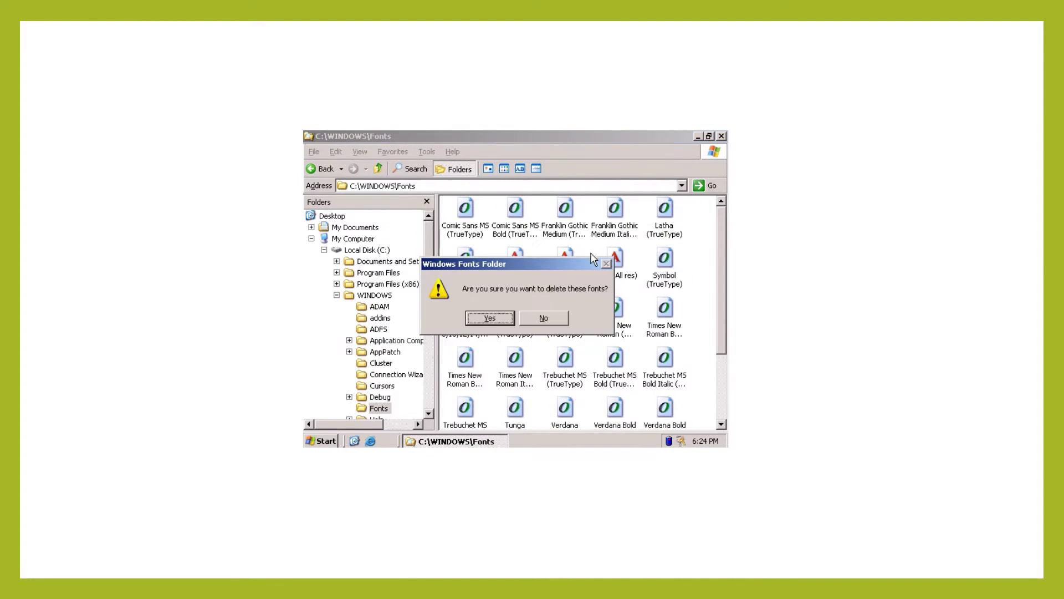
click(508, 317)
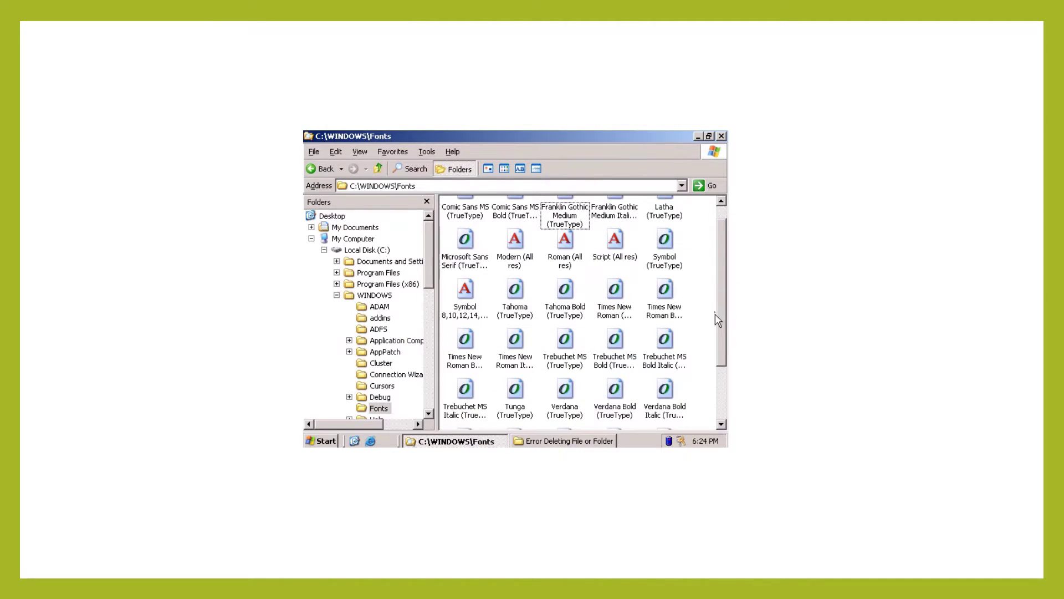
Delete the Franklin Gothic Medium font and scroll further down the font list.
click(562, 210)
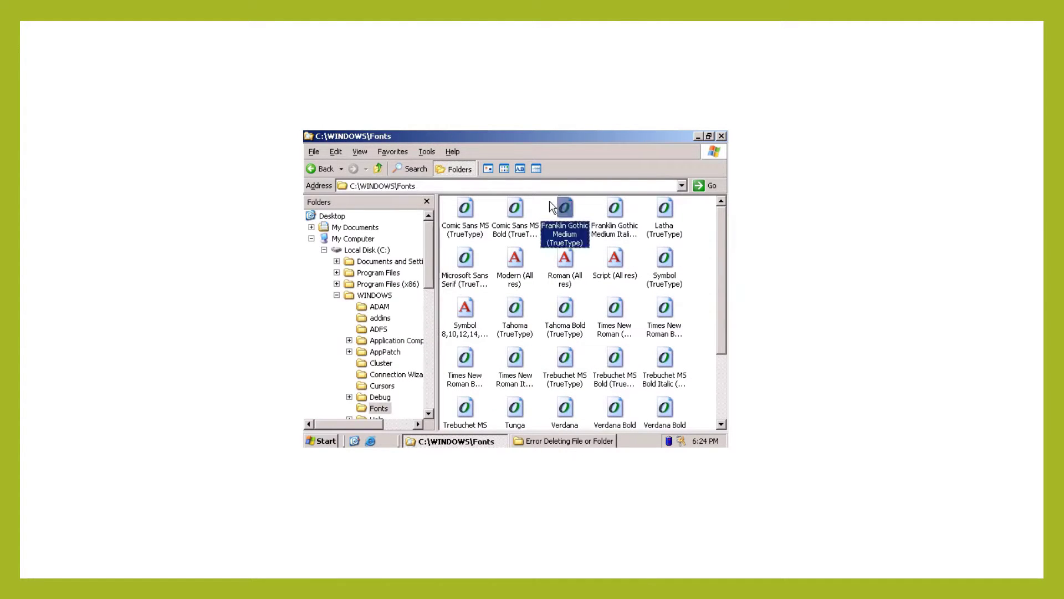
right_click(560, 210)
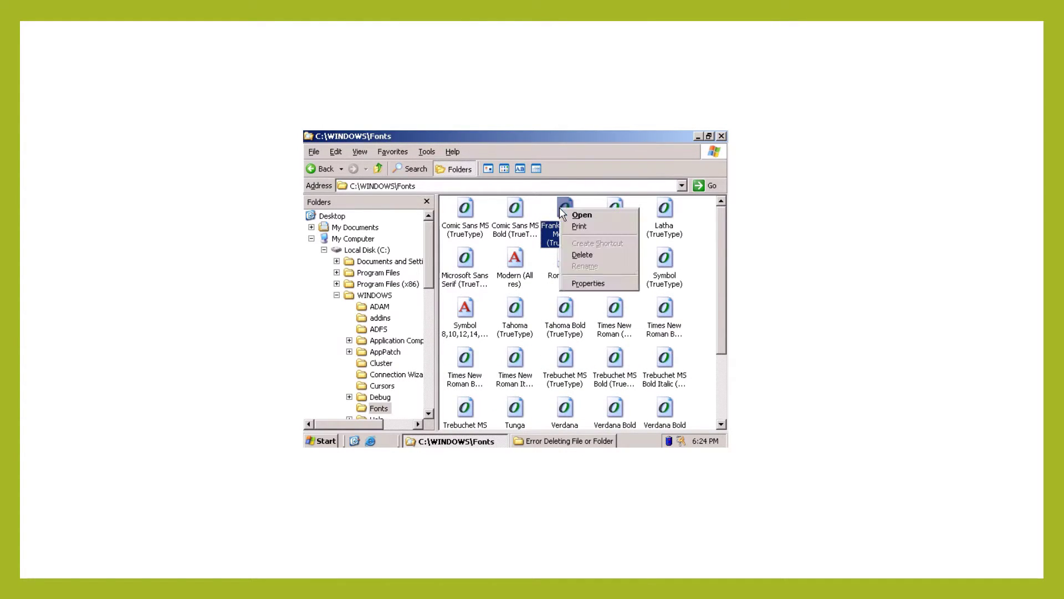
click(586, 261)
click(514, 330)
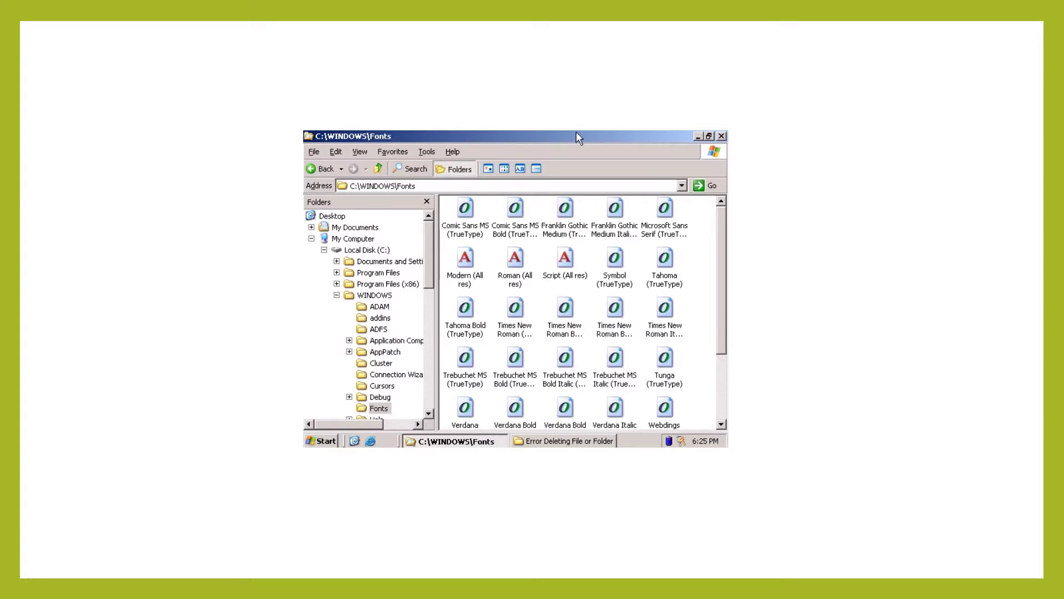
scroll(577, 132, down, 2)
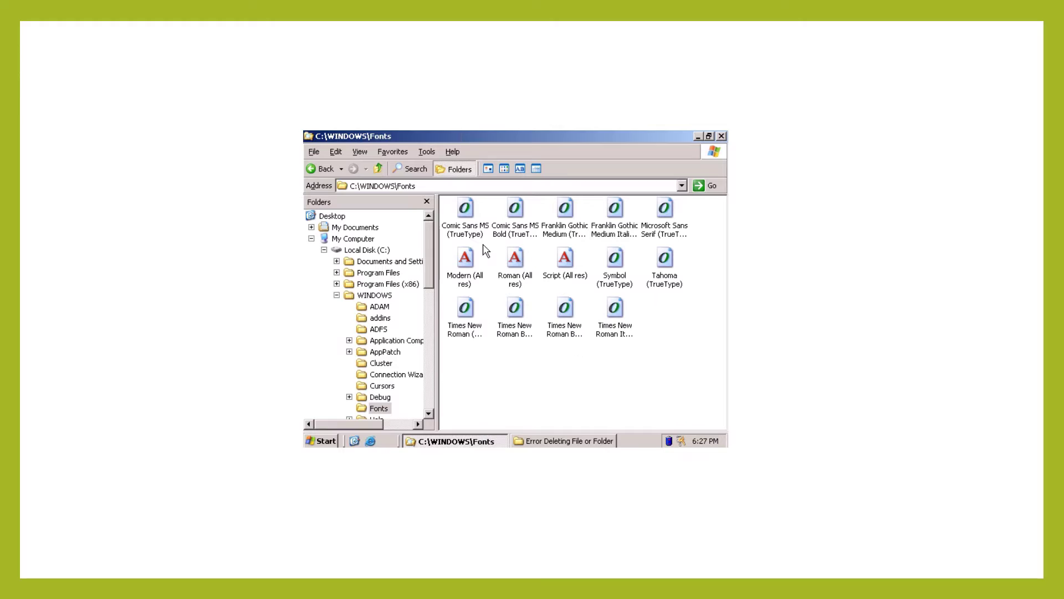
Delete the Times New Roman, Times New Roman Bold and Tahoma Bold fonts.
right_click(475, 324)
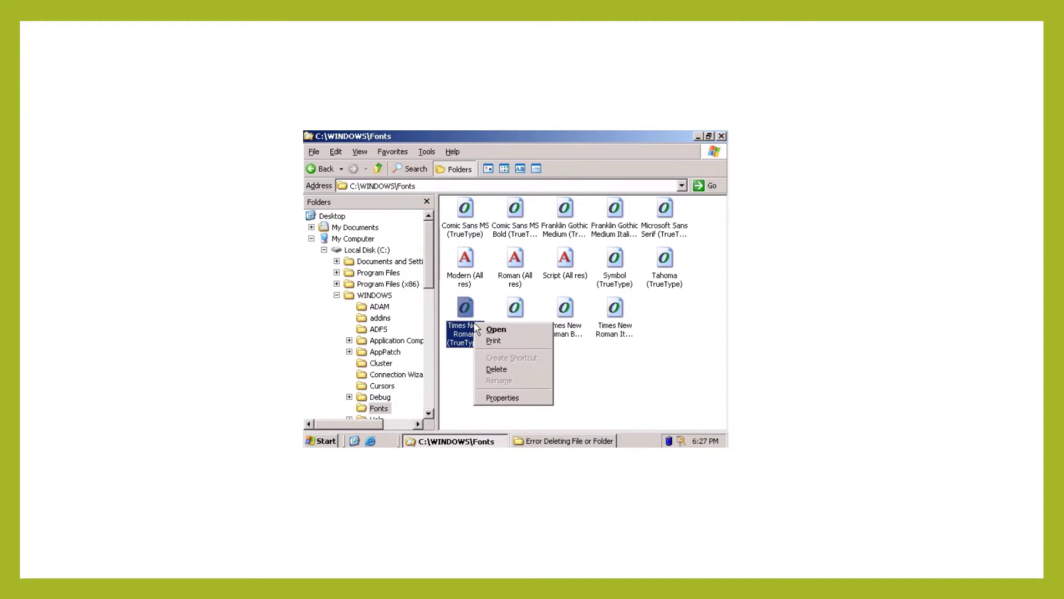
click(504, 370)
click(502, 329)
right_click(478, 323)
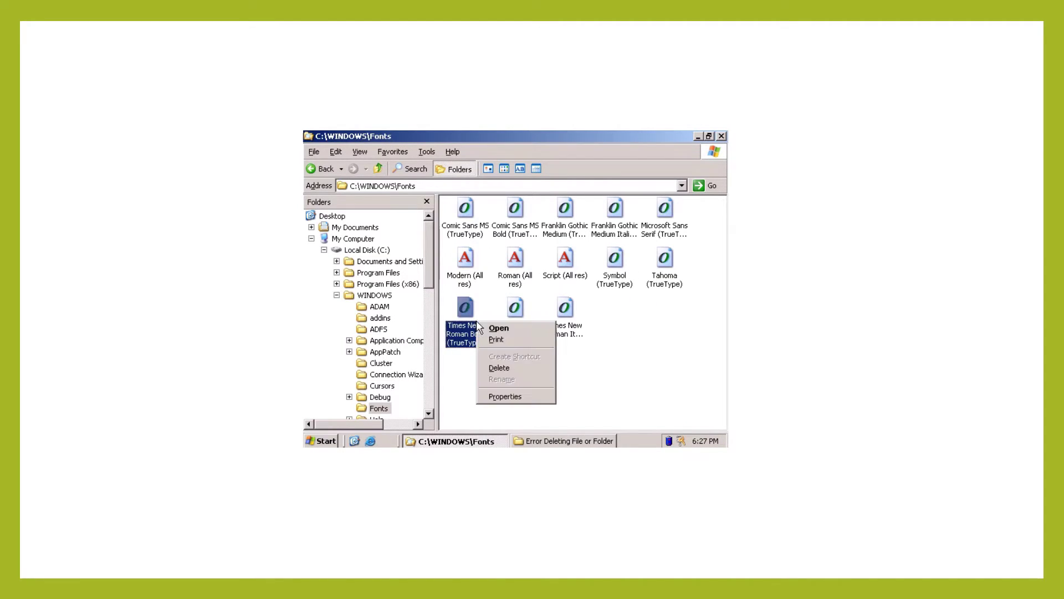
click(510, 370)
click(491, 329)
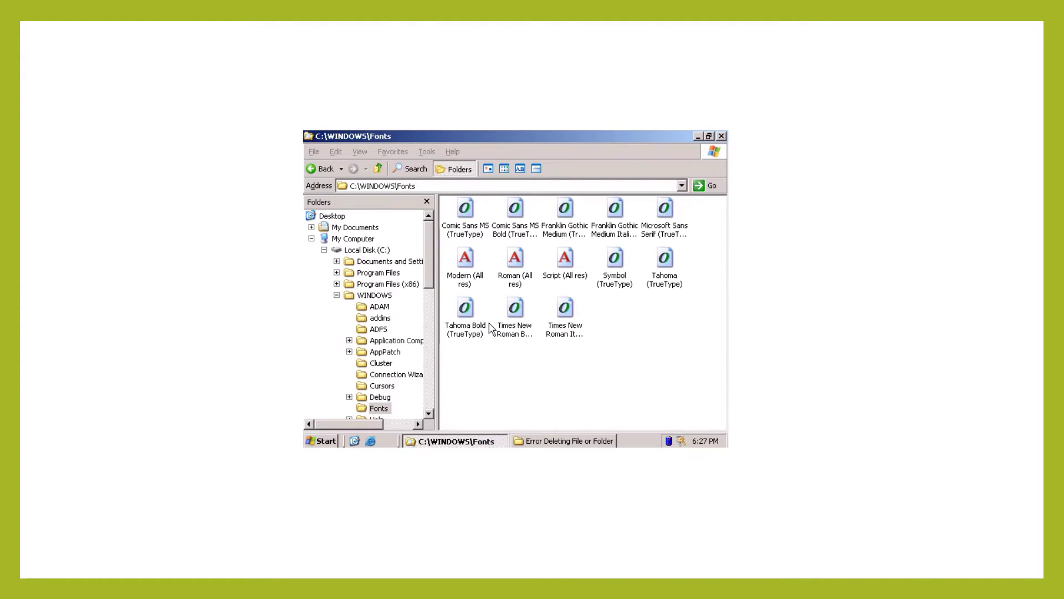
click(480, 325)
right_click(480, 325)
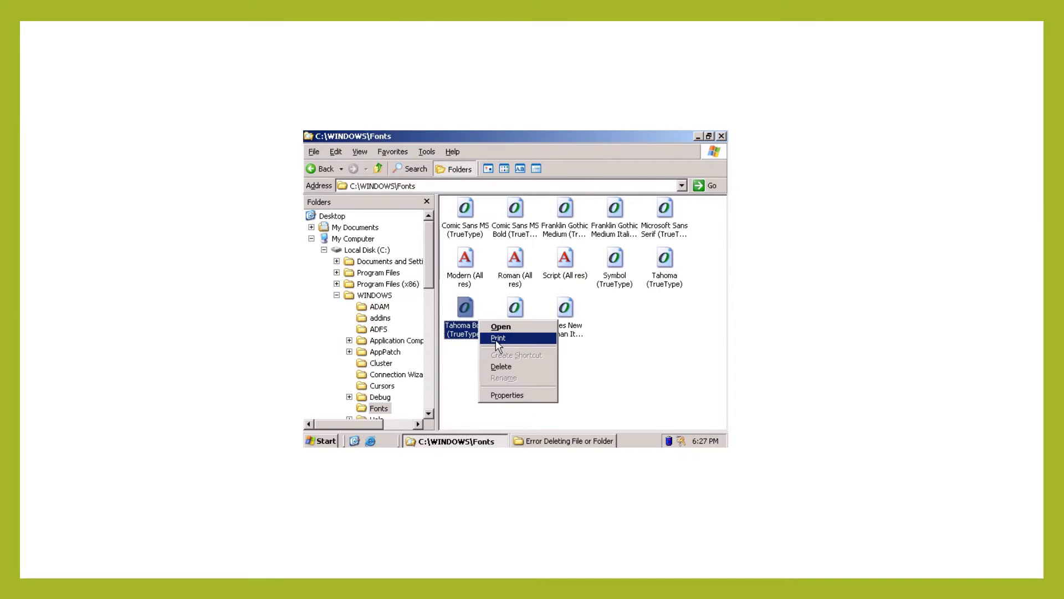
click(504, 369)
click(522, 331)
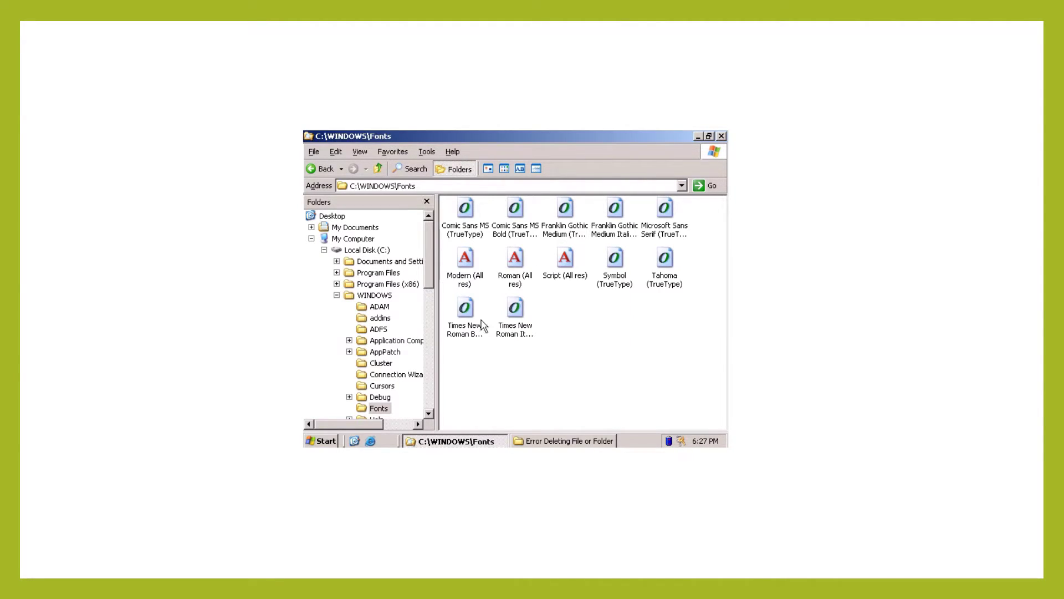
Delete the Times New Roman Bold Italic and Times New Roman Italic fonts.
right_click(480, 322)
click(506, 369)
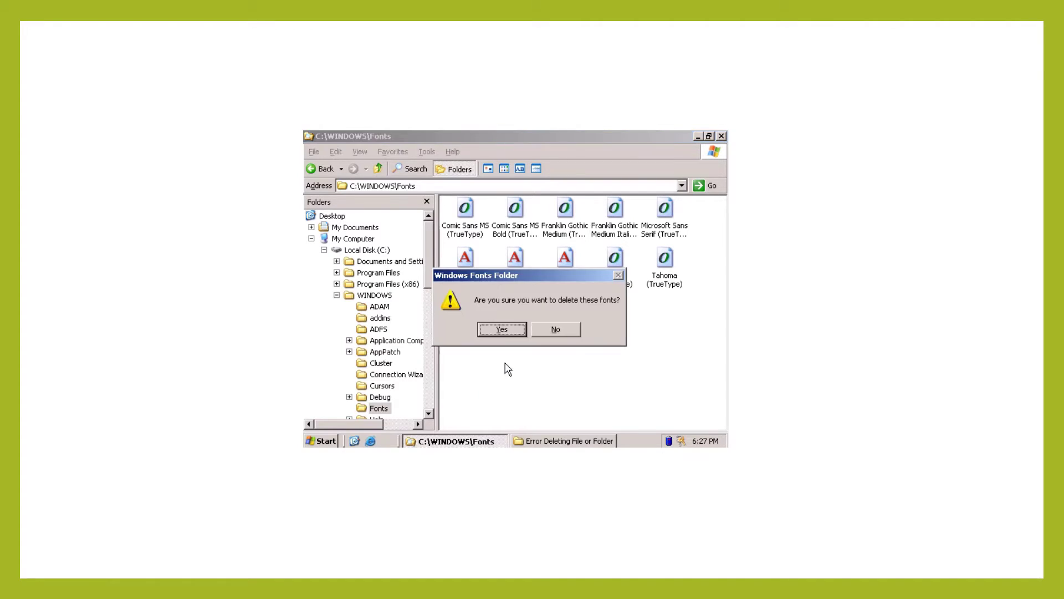
click(507, 331)
right_click(473, 326)
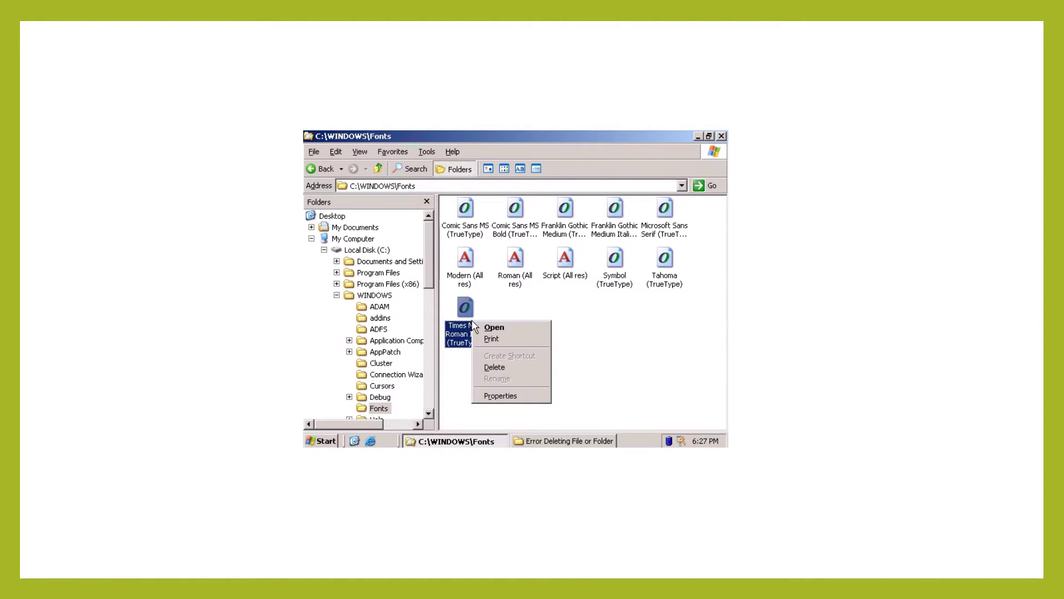
click(505, 369)
click(506, 330)
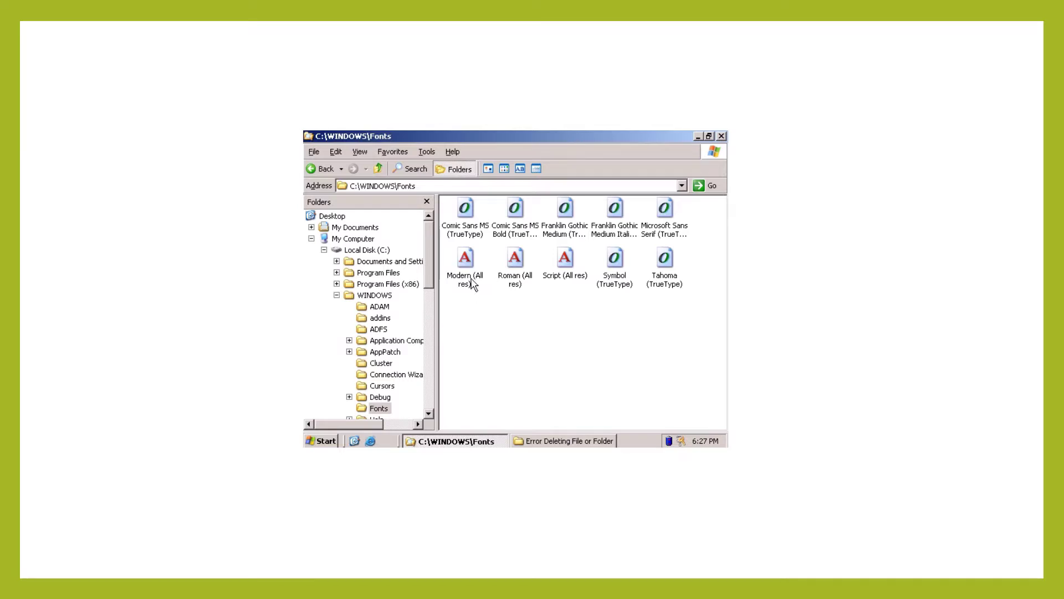
Delete the Modern, Script, Symbol and Roman fonts.
right_click(472, 279)
click(496, 325)
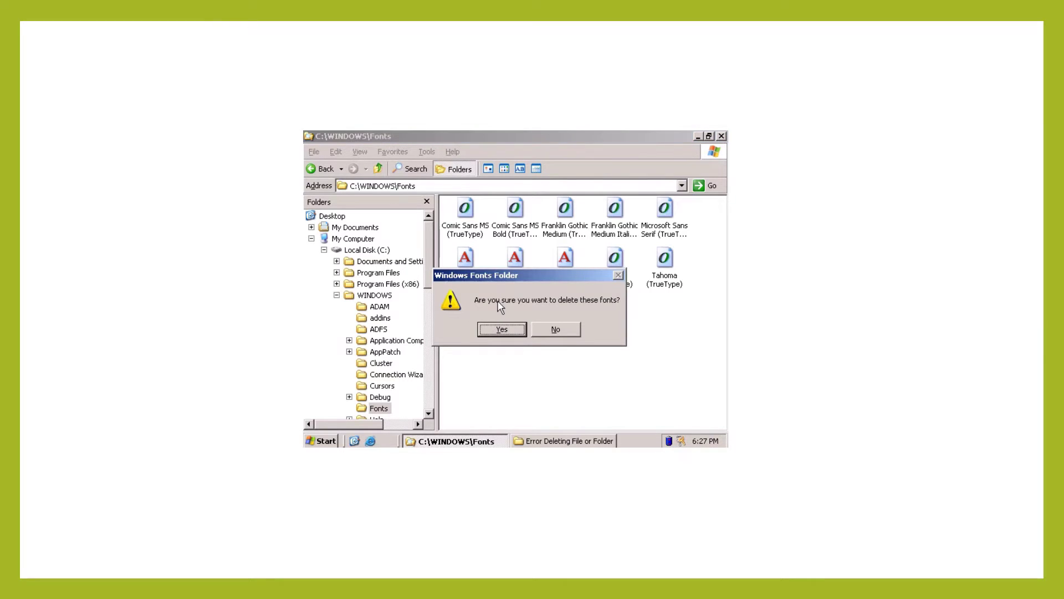
click(502, 329)
right_click(510, 267)
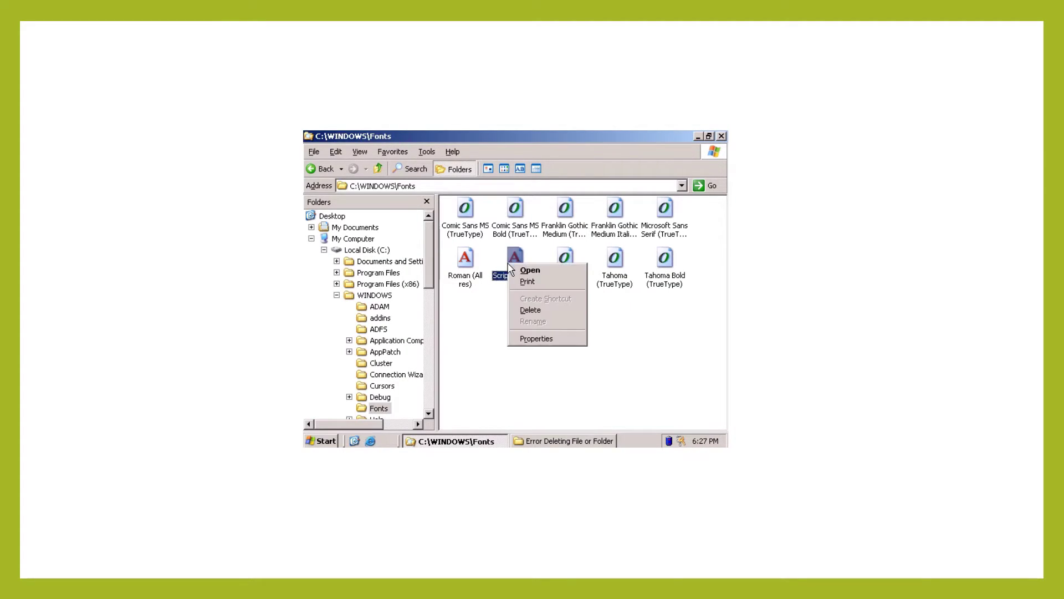
click(530, 310)
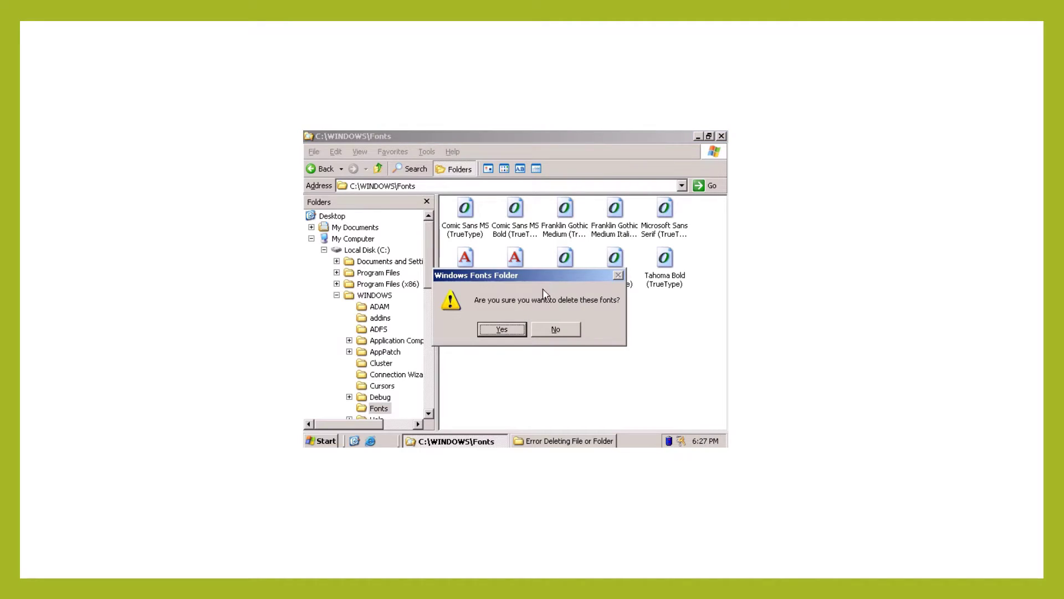
click(518, 329)
click(525, 270)
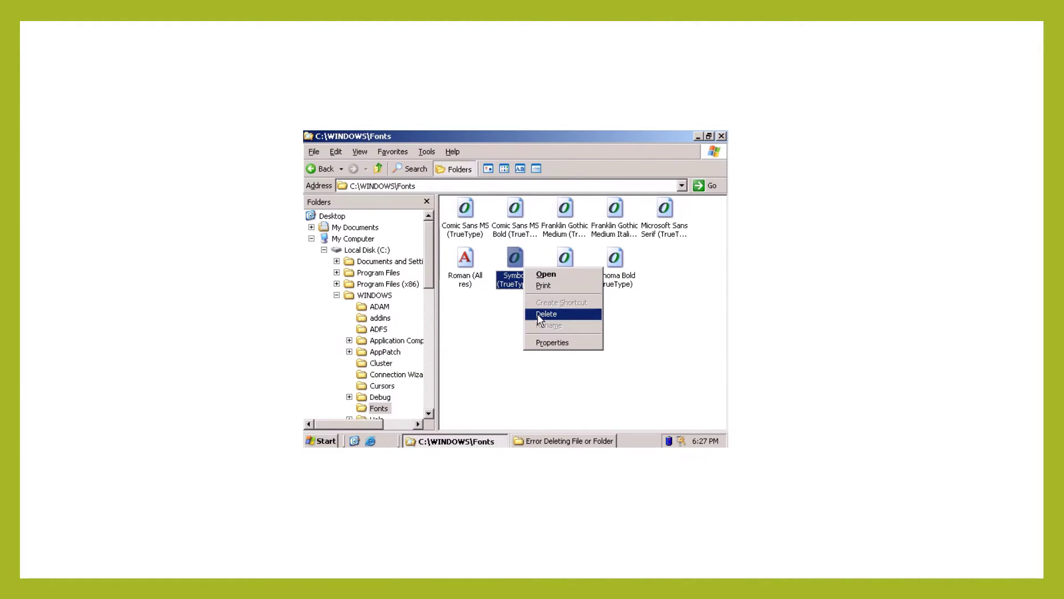
click(541, 316)
click(505, 328)
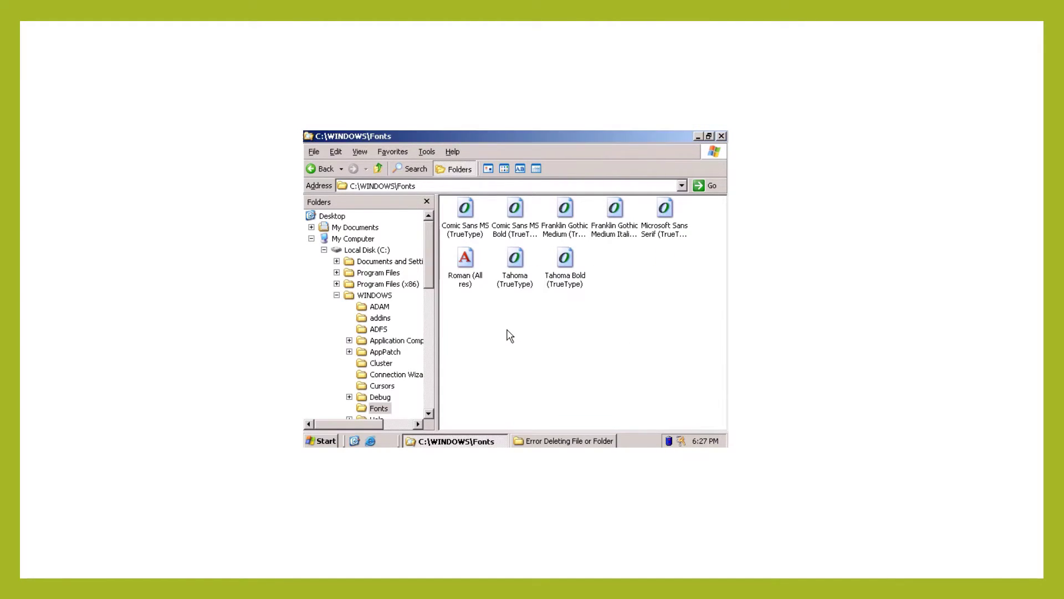
right_click(462, 267)
click(491, 319)
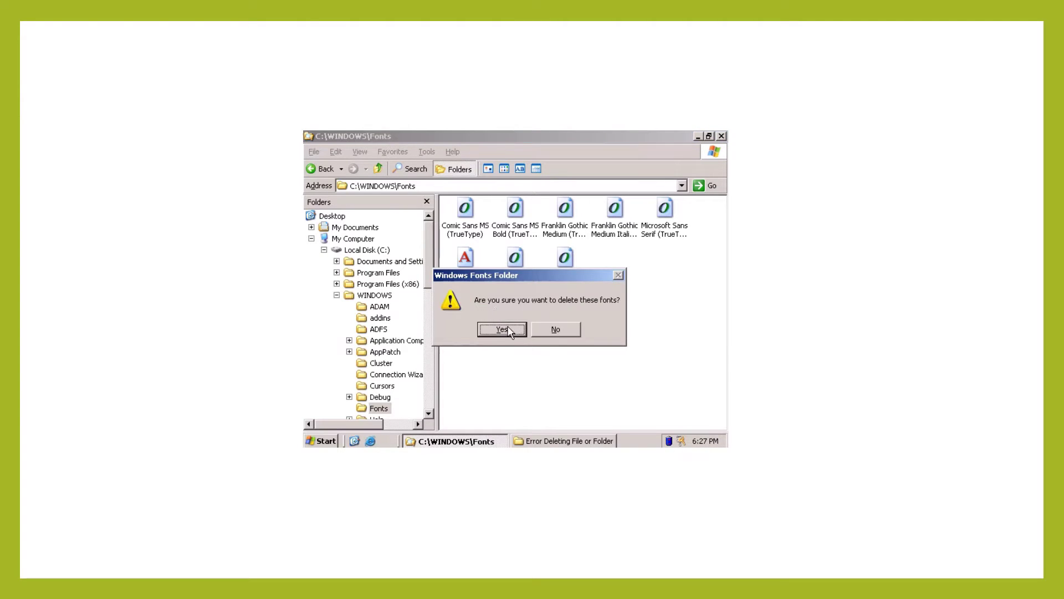
click(501, 330)
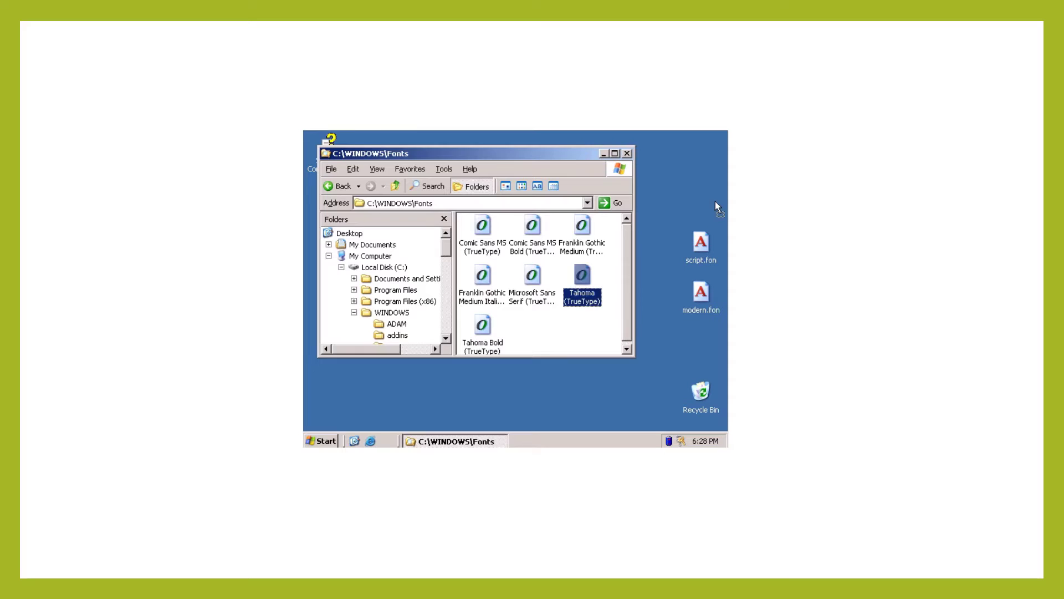
Drag Tahoma, Franklin Gothic Medium and Tahoma Bold to the desktop, replacing modern.fon.
drag(582, 277, 721, 200)
drag(582, 227, 649, 250)
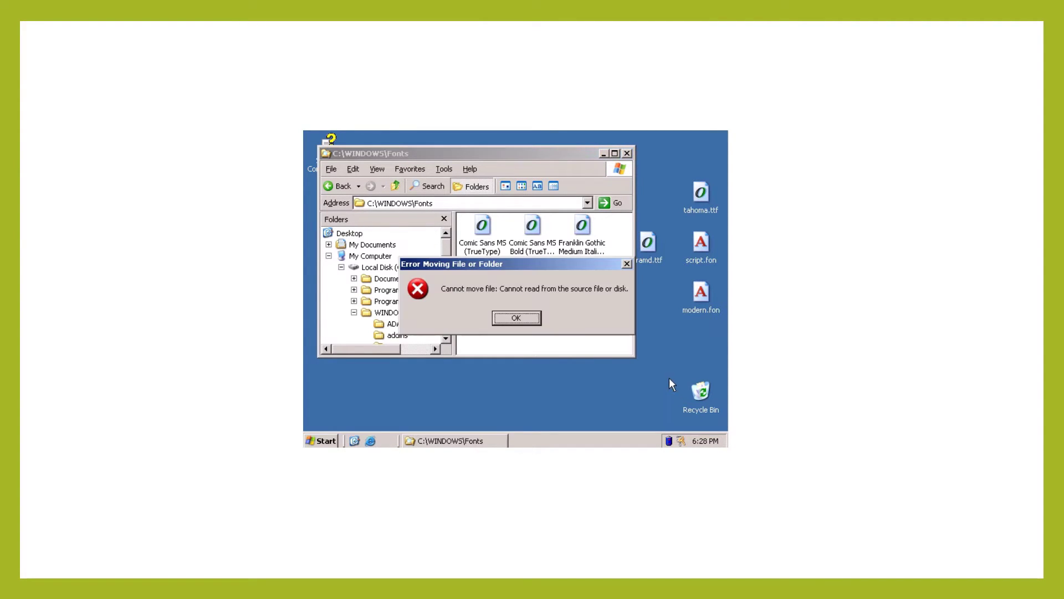
click(524, 318)
drag(574, 300, 661, 318)
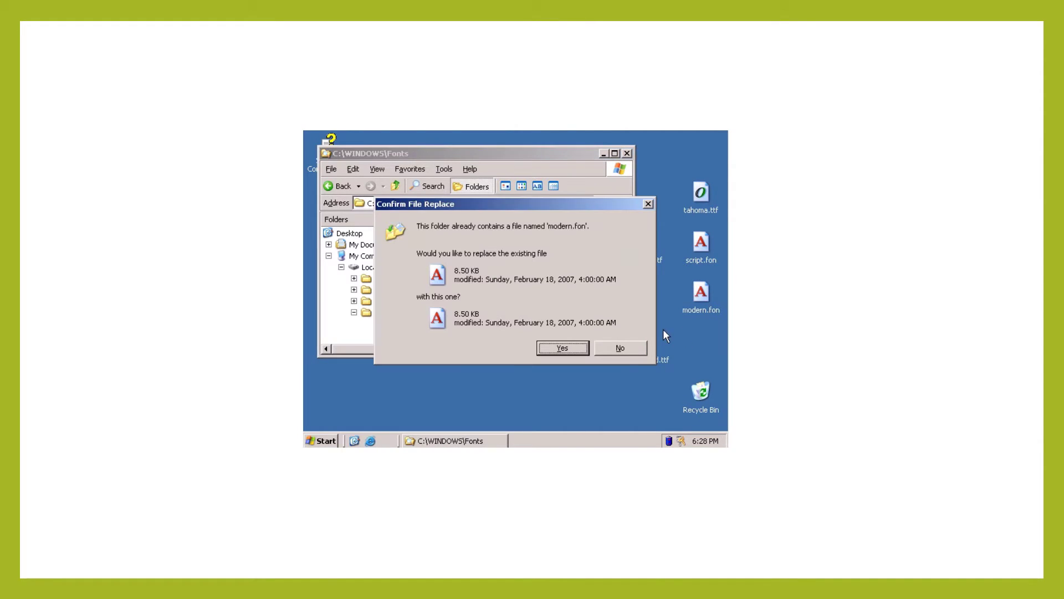
click(563, 348)
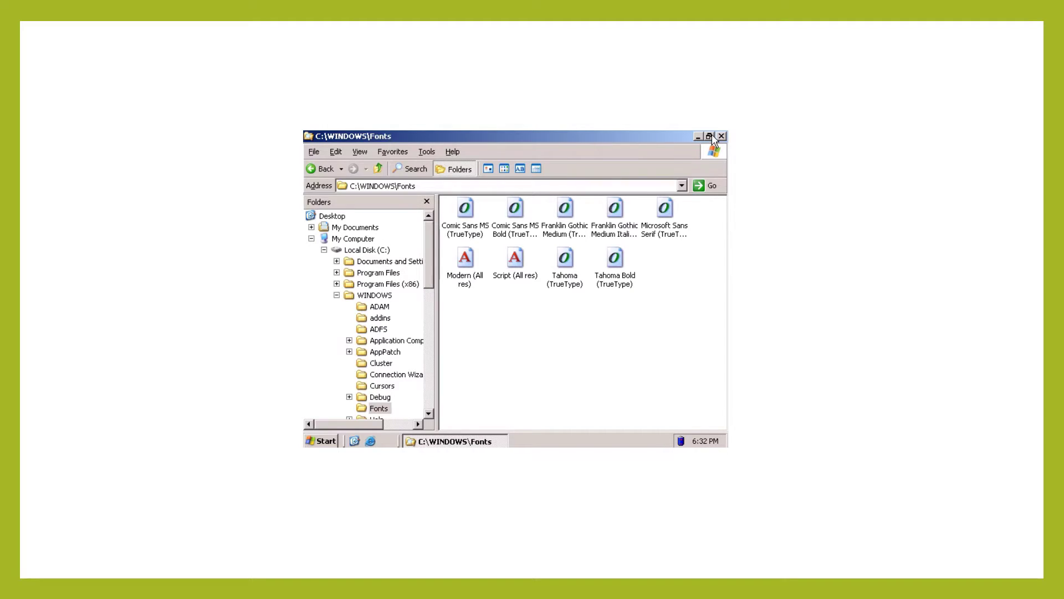
Browse via the Favorites list into the addins and ADAM folders under WINDOWS.
click(389, 151)
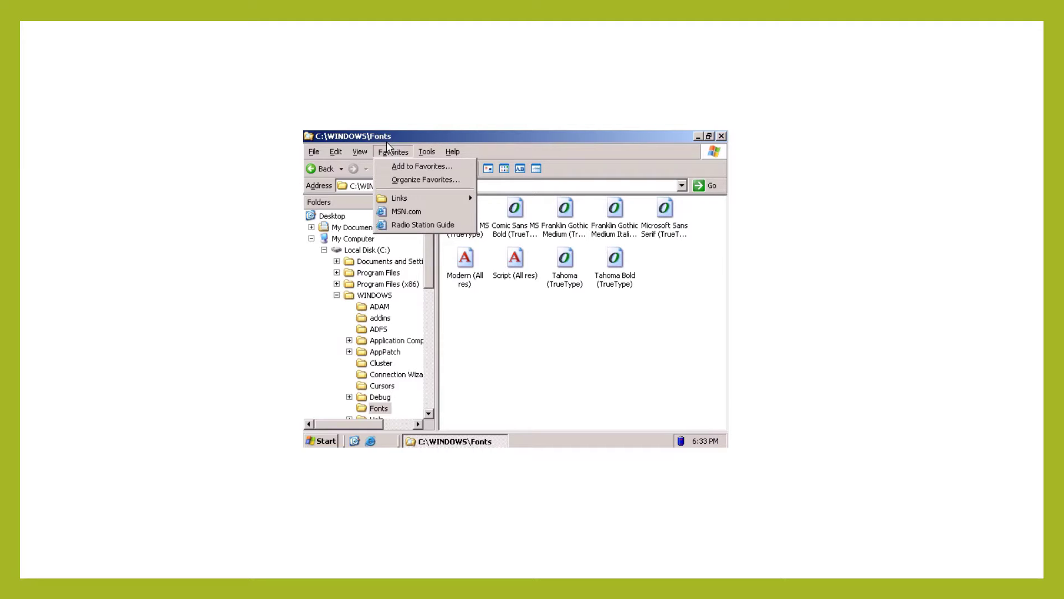
click(380, 318)
click(379, 305)
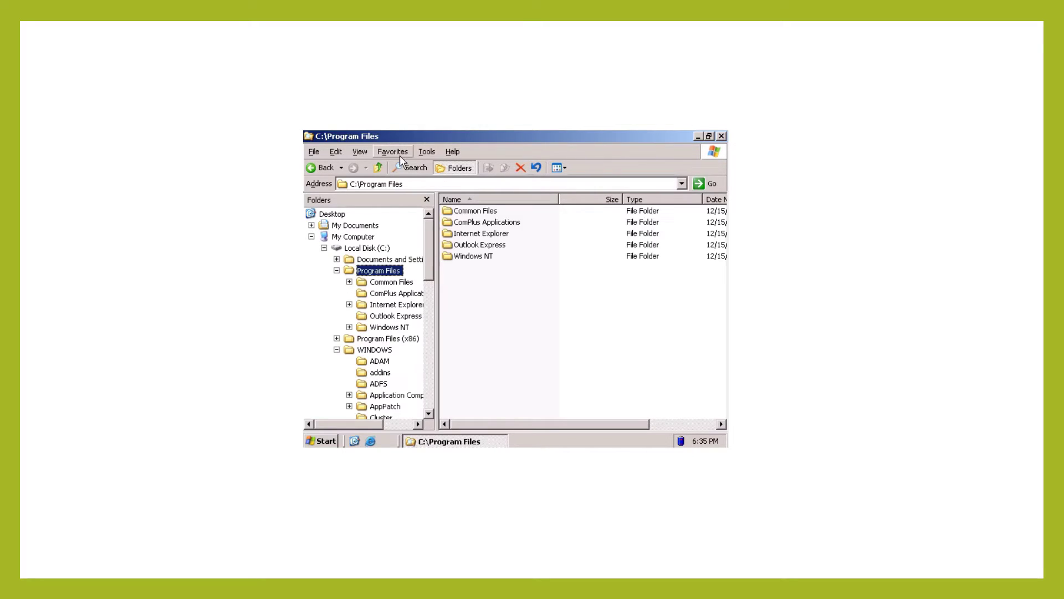
Delete the Common Files folder, accepting the warning that programs may break.
right_click(472, 213)
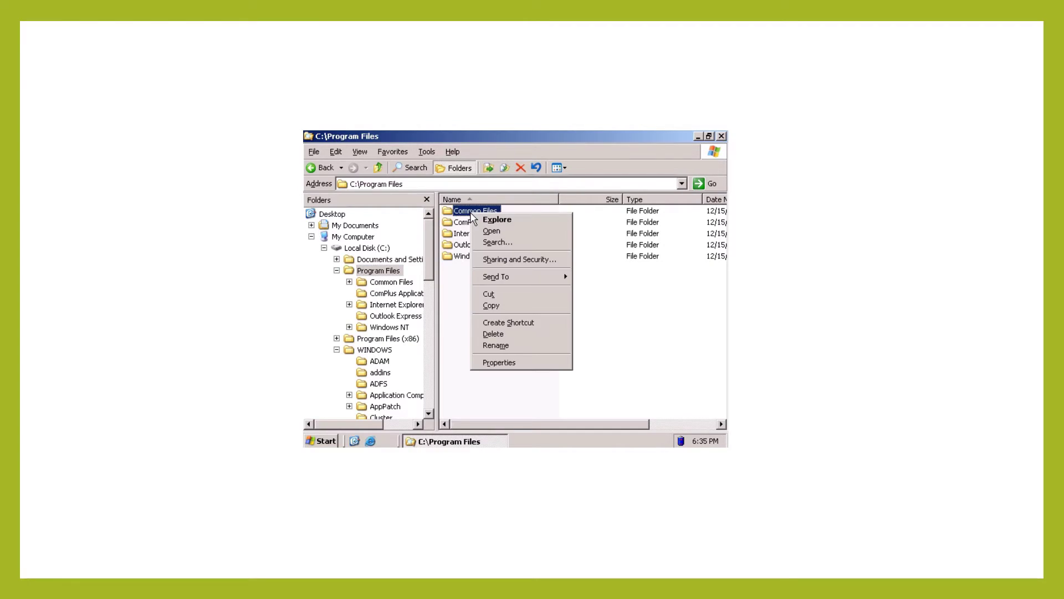
click(499, 333)
click(545, 312)
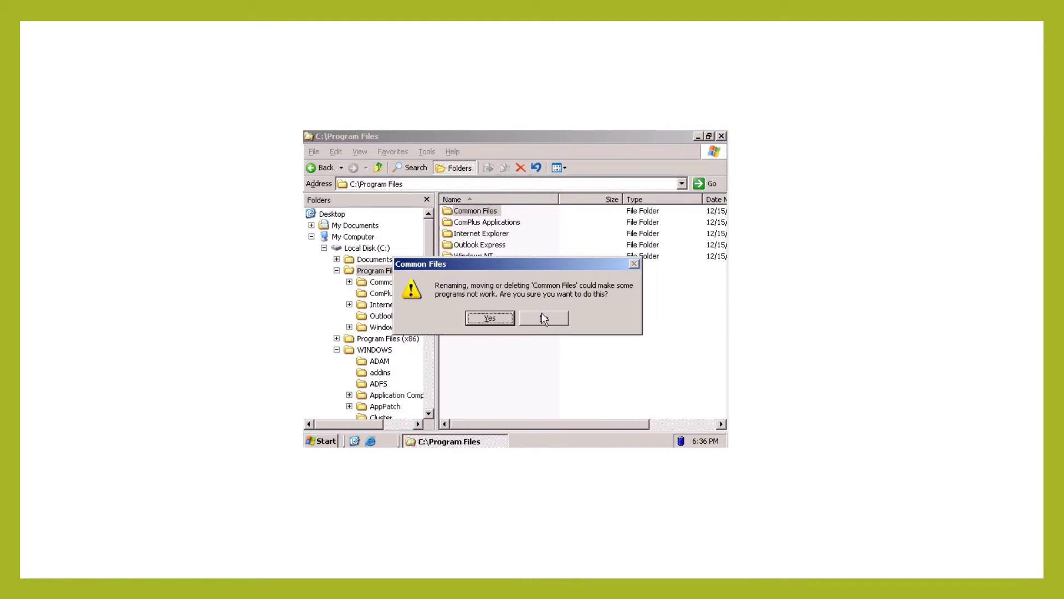
click(499, 314)
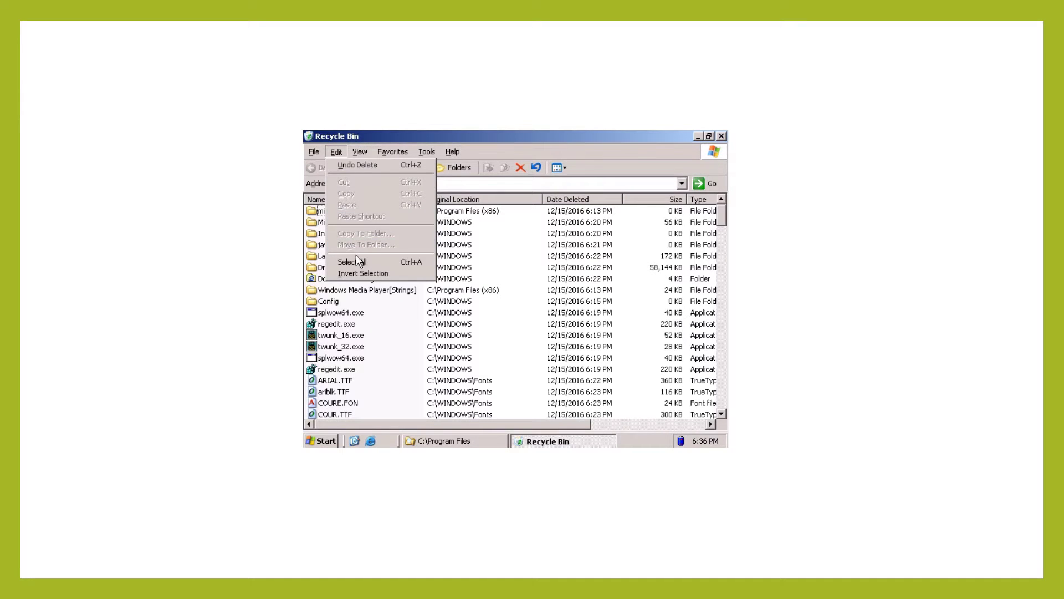
Permanently delete every item in the Recycle Bin and close it.
click(357, 262)
right_click(358, 261)
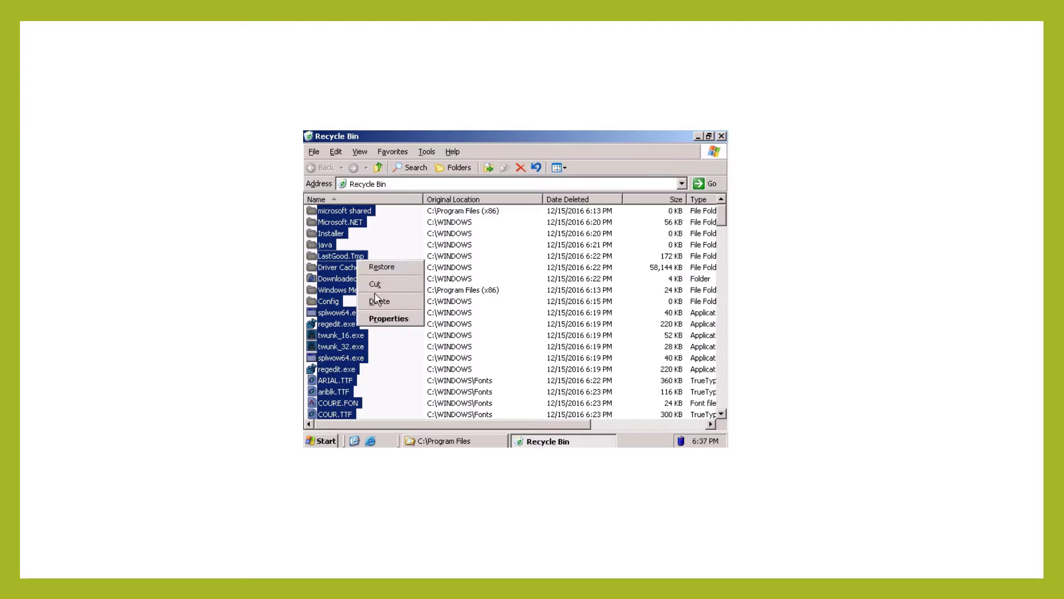
click(377, 301)
click(541, 310)
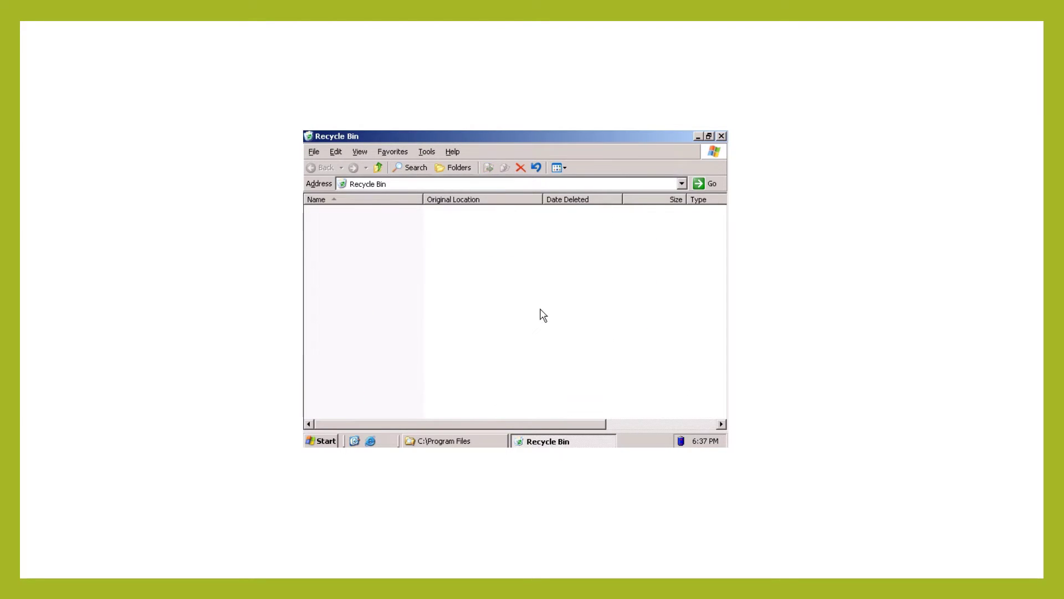
click(722, 137)
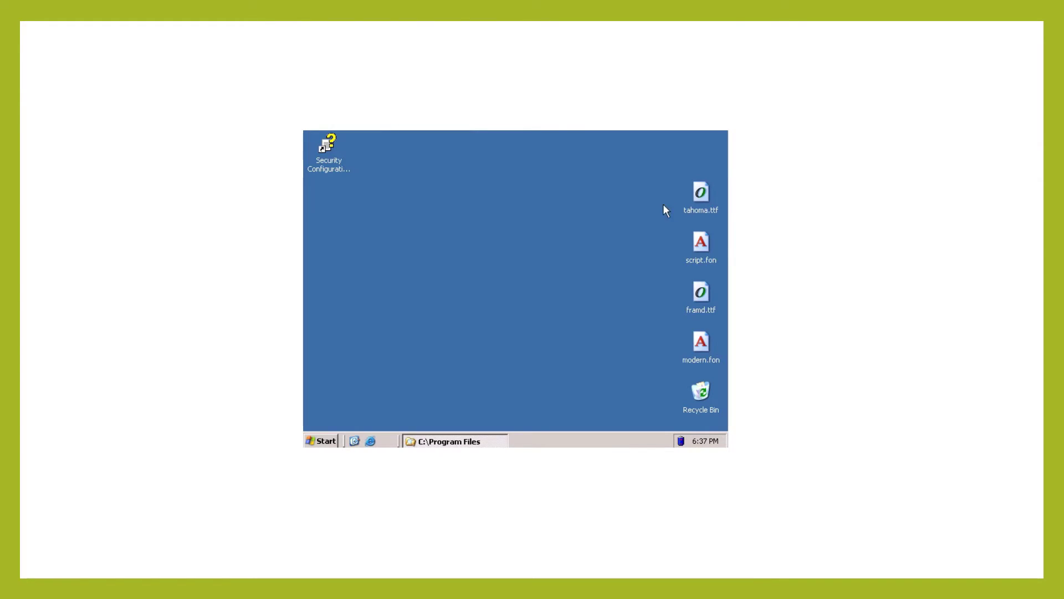
Send the desktop font files to the Recycle Bin; tahoma.ttf is refused with access denied.
drag(636, 182, 715, 389)
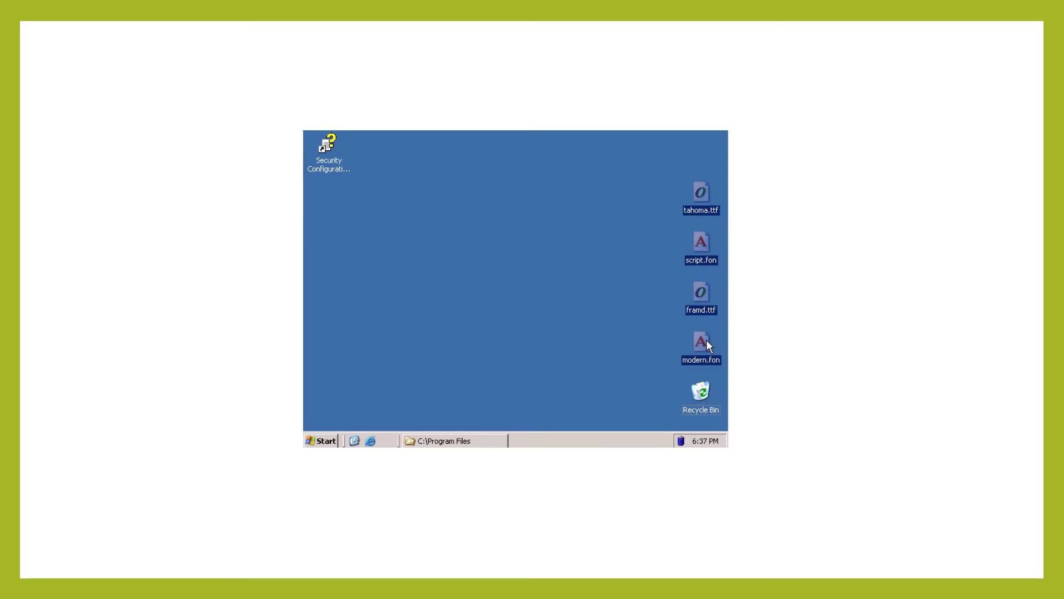
drag(706, 192, 706, 394)
click(609, 369)
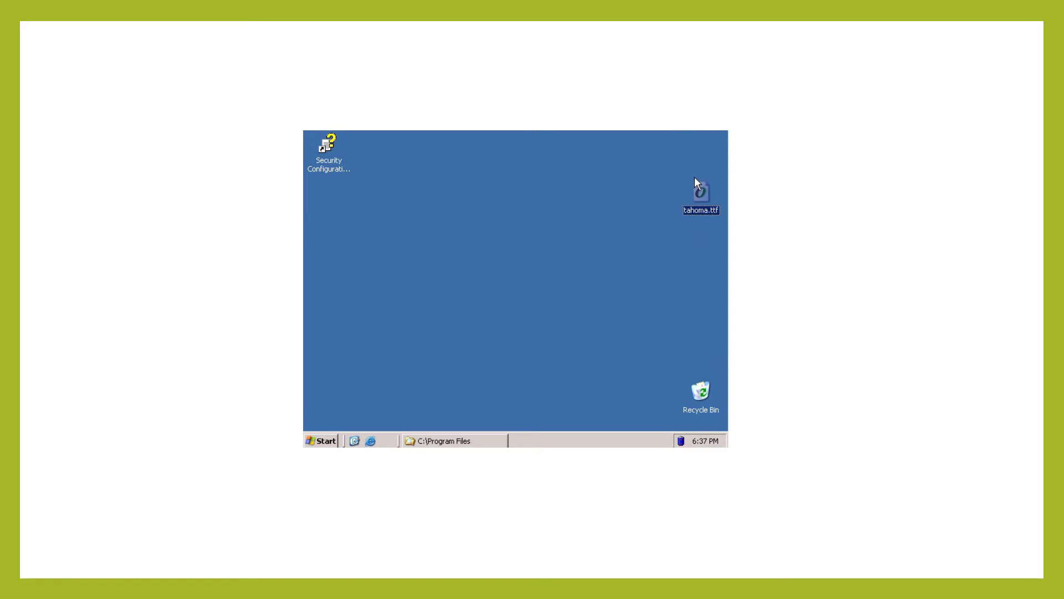
ctrl+click(695, 209)
drag(700, 416, 701, 404)
click(518, 327)
drag(707, 194, 699, 401)
key(Delete)
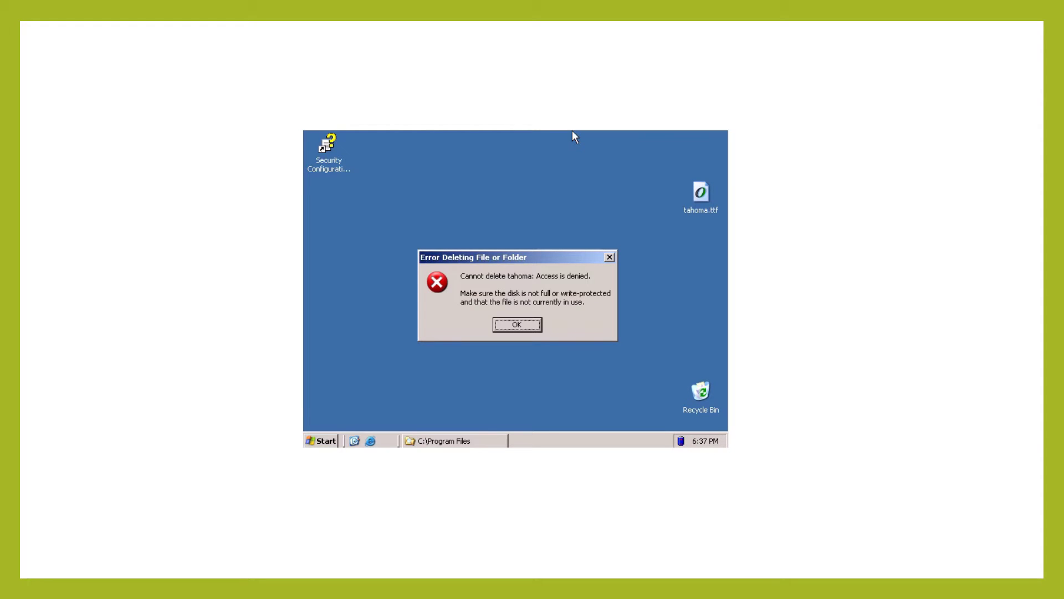
key(Return)
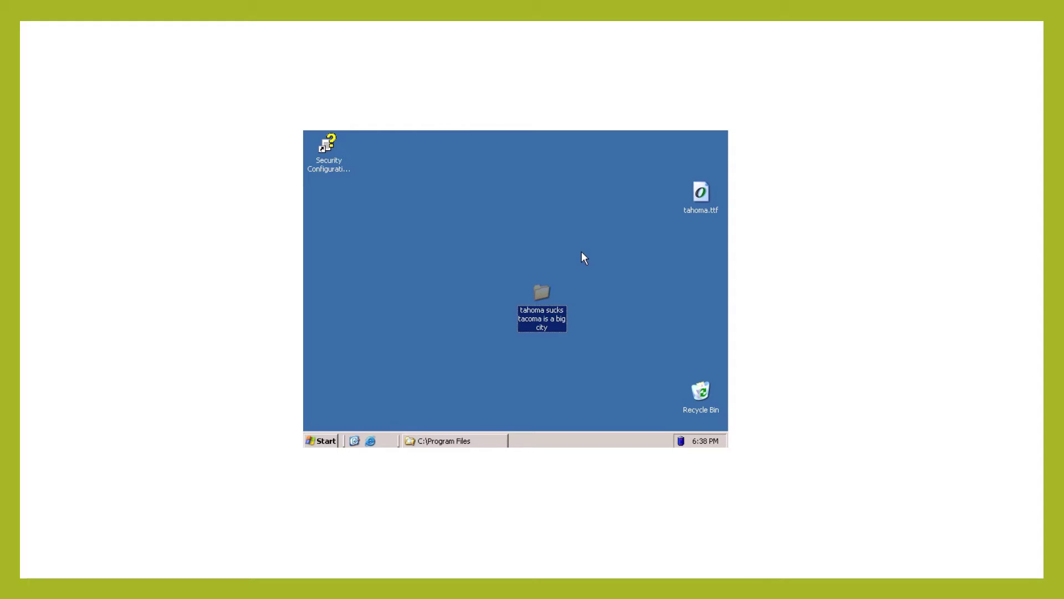
Put tahoma.ttf in a new folder, try binning that folder, and dismiss the access-denied errors.
click(582, 253)
click(703, 203)
mouse_move(576, 302)
mouse_down()
mouse_move(556, 311)
mouse_move(705, 391)
mouse_up()
drag(558, 314, 714, 397)
drag(541, 299, 699, 398)
click(470, 440)
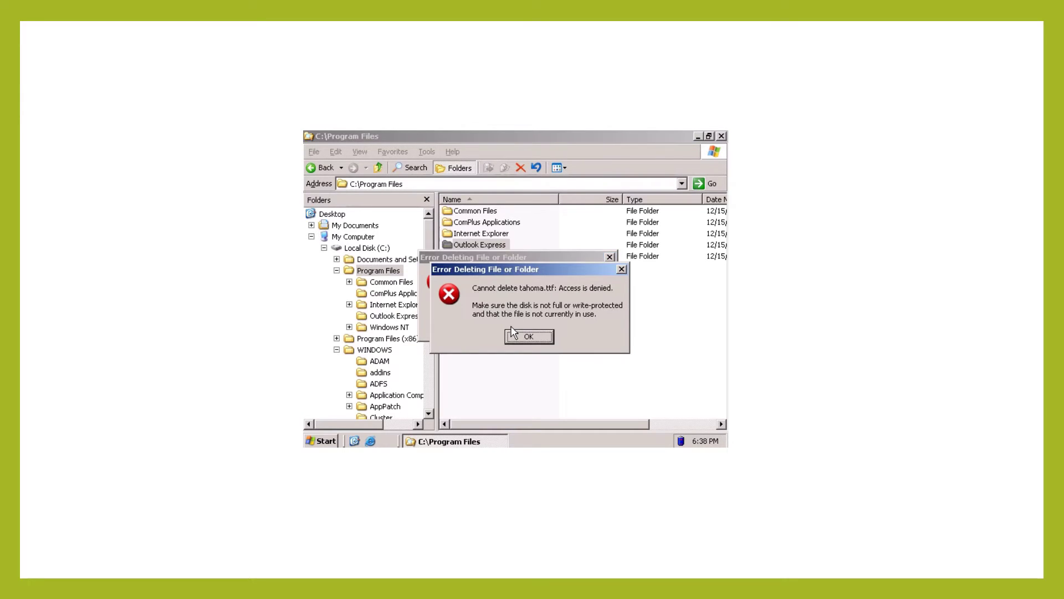
click(512, 334)
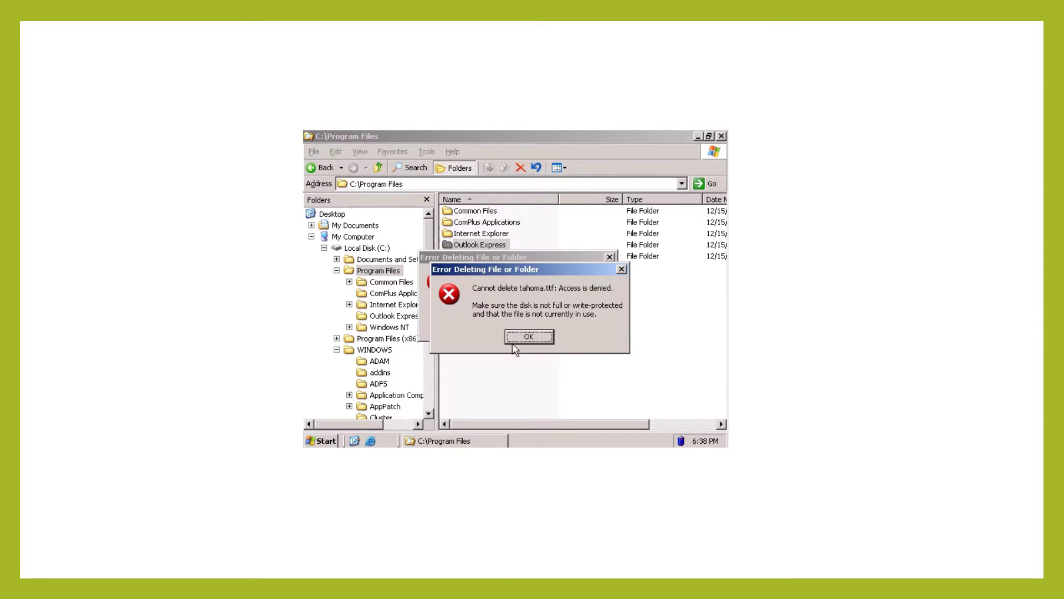
click(517, 335)
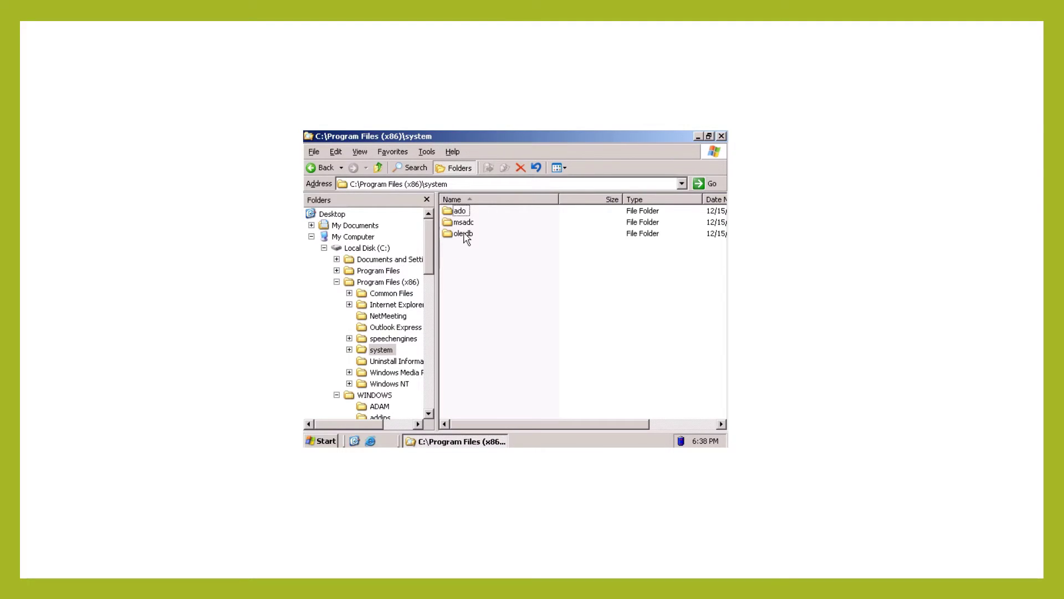
Delete the ado folder from Program Files (x86)\system after briefly opening it.
double_click(450, 211)
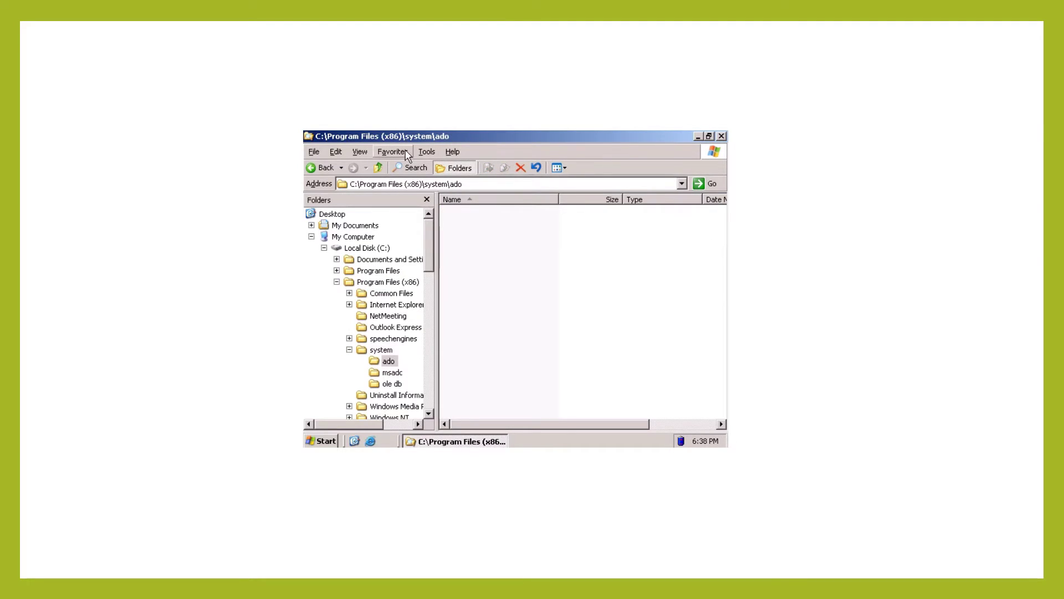
click(319, 172)
right_click(451, 212)
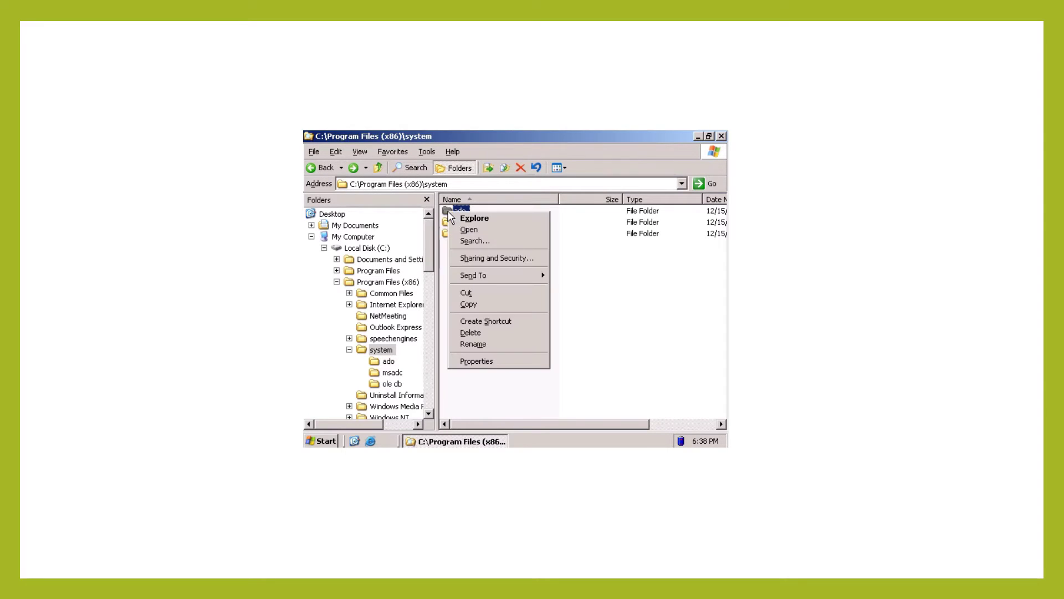
click(482, 337)
click(561, 310)
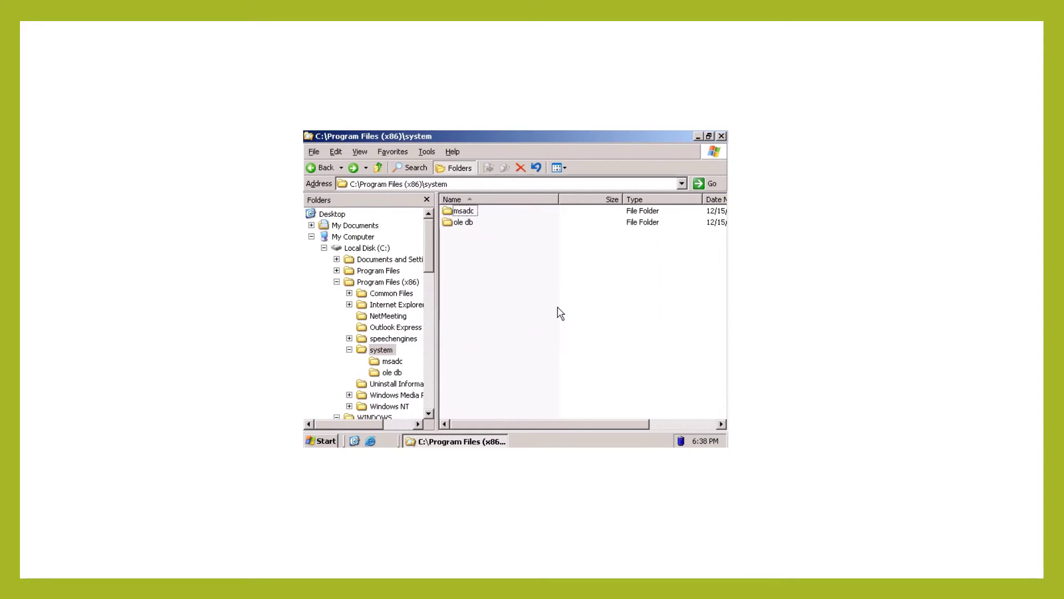
Delete the msadc and ole db folders as well, confirming each.
right_click(451, 212)
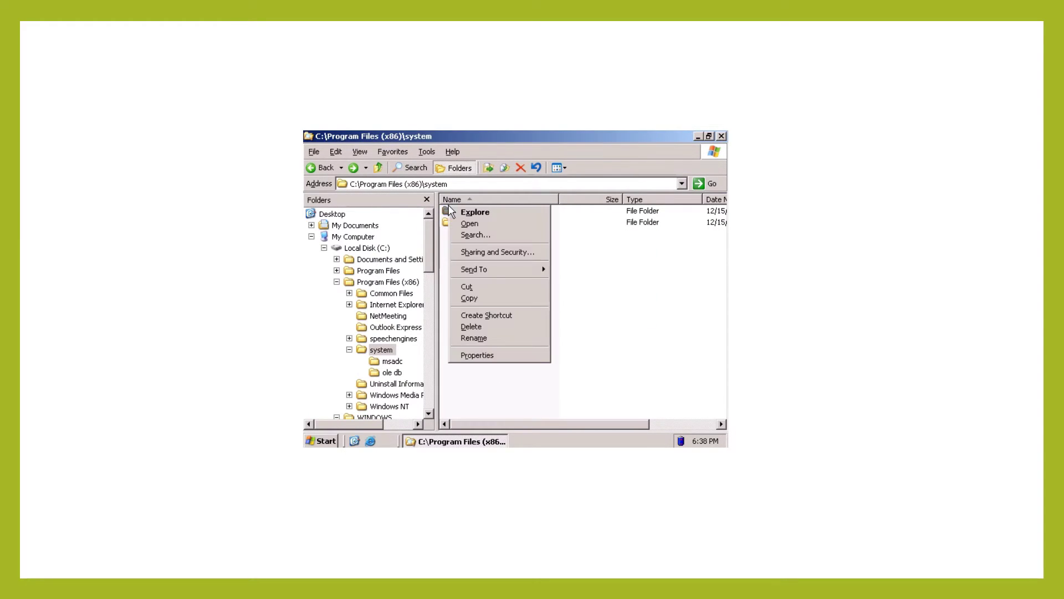
click(477, 327)
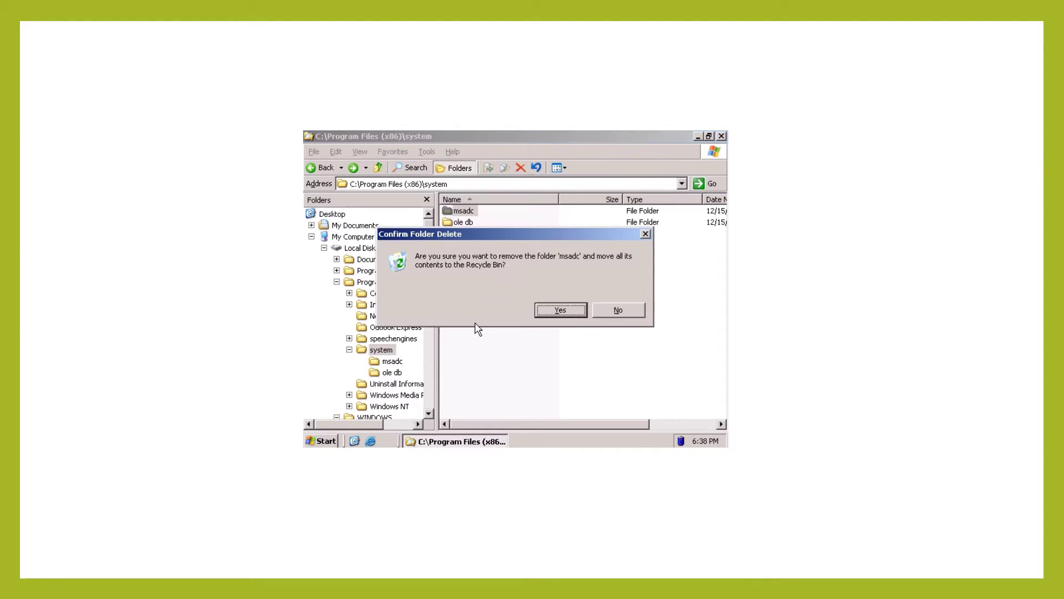
click(564, 310)
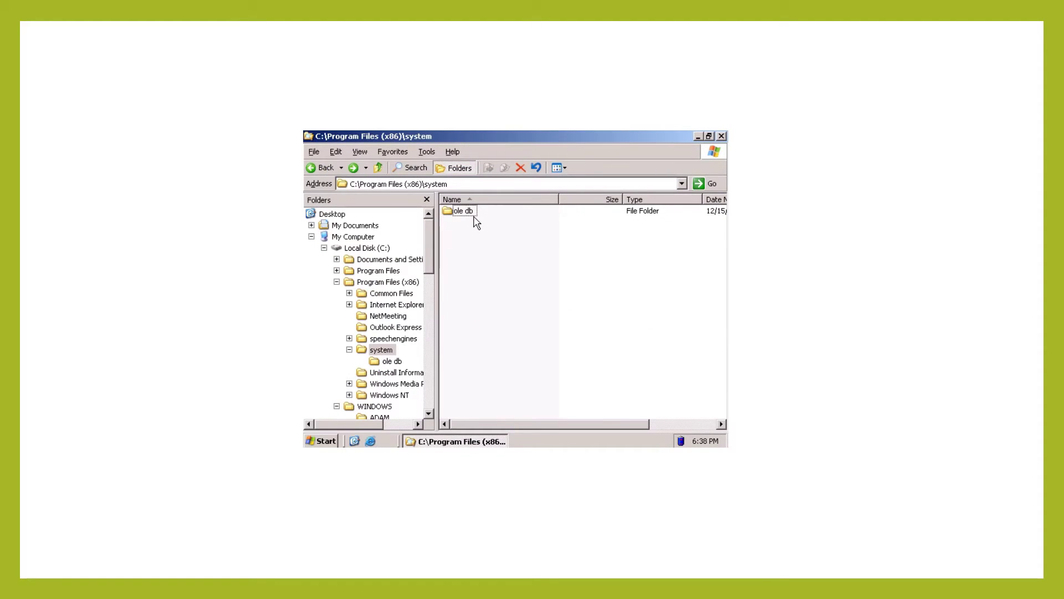
right_click(474, 215)
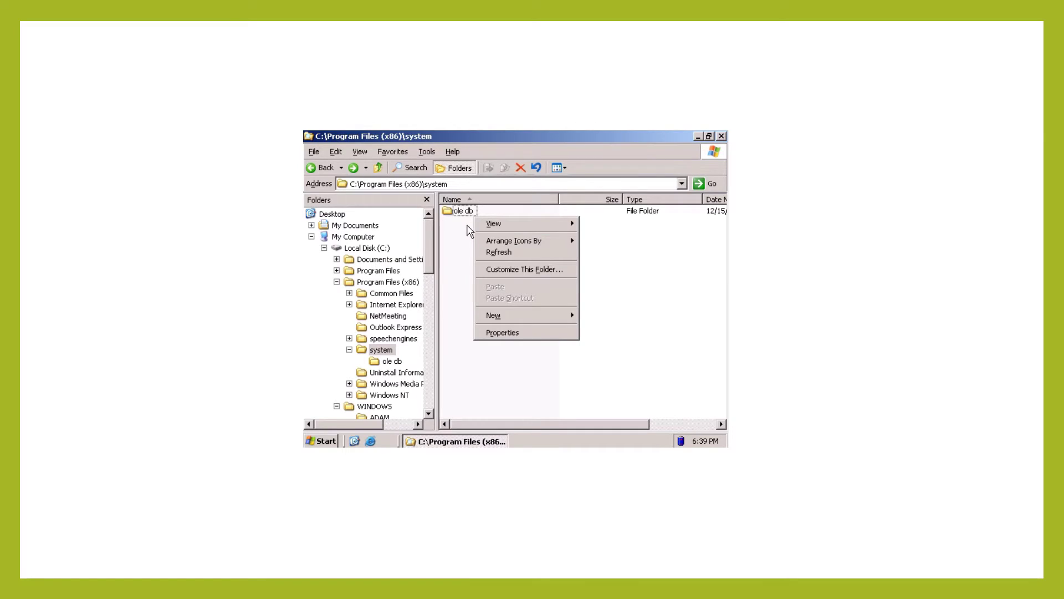
right_click(464, 214)
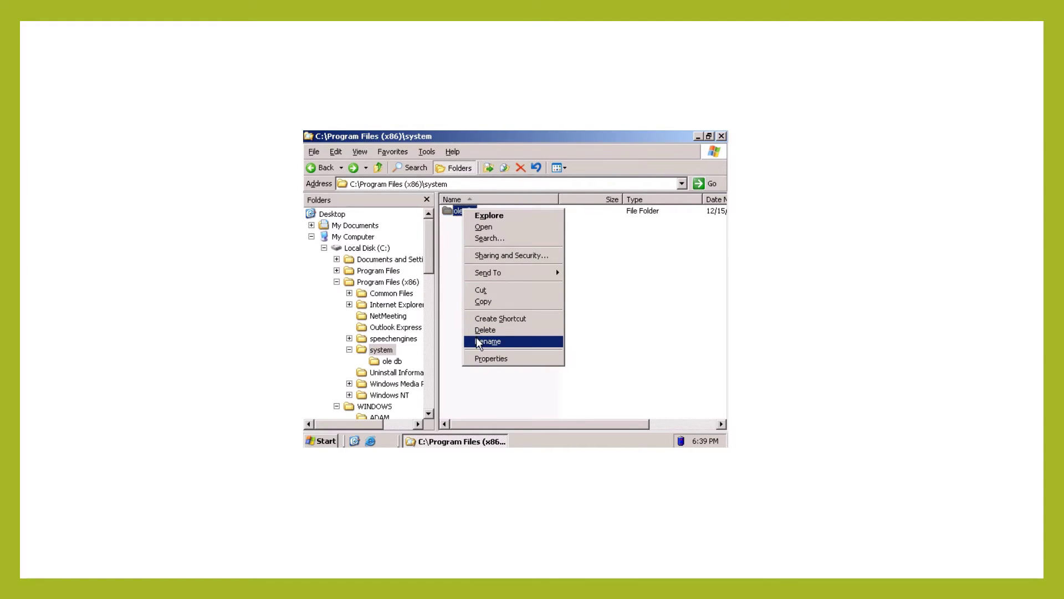
click(481, 331)
click(548, 306)
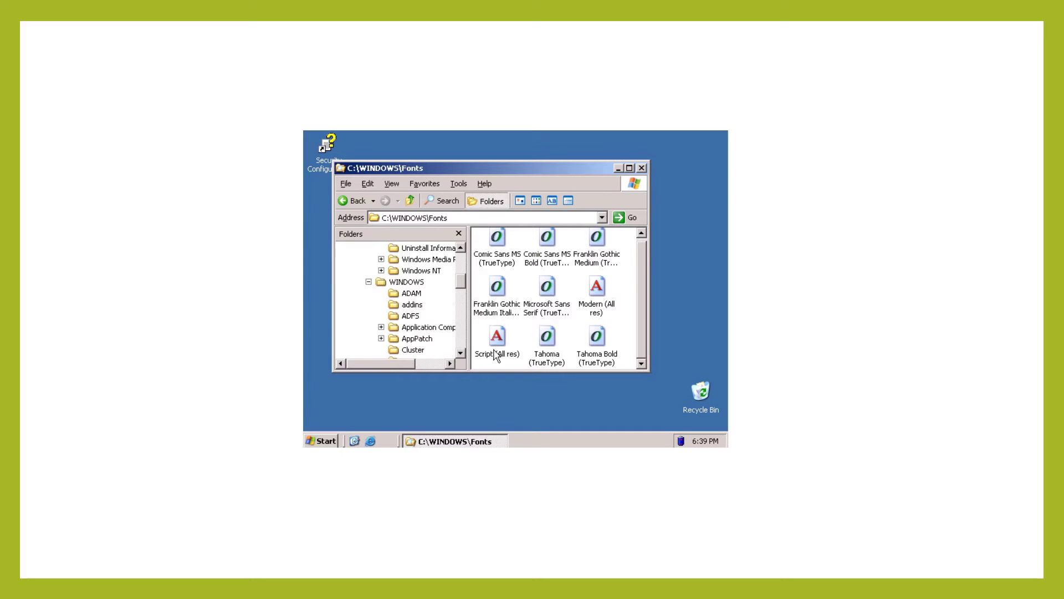
Delete all the font files in C:\WINDOWS\Fonts, then open the Recycle Bin.
drag(478, 366, 601, 228)
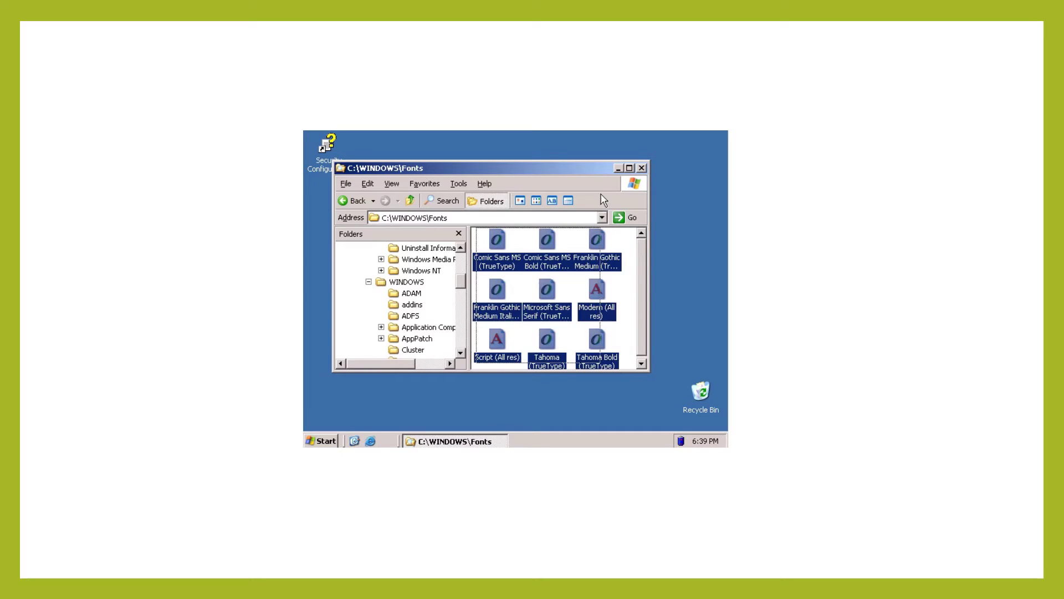
right_click(603, 253)
click(624, 298)
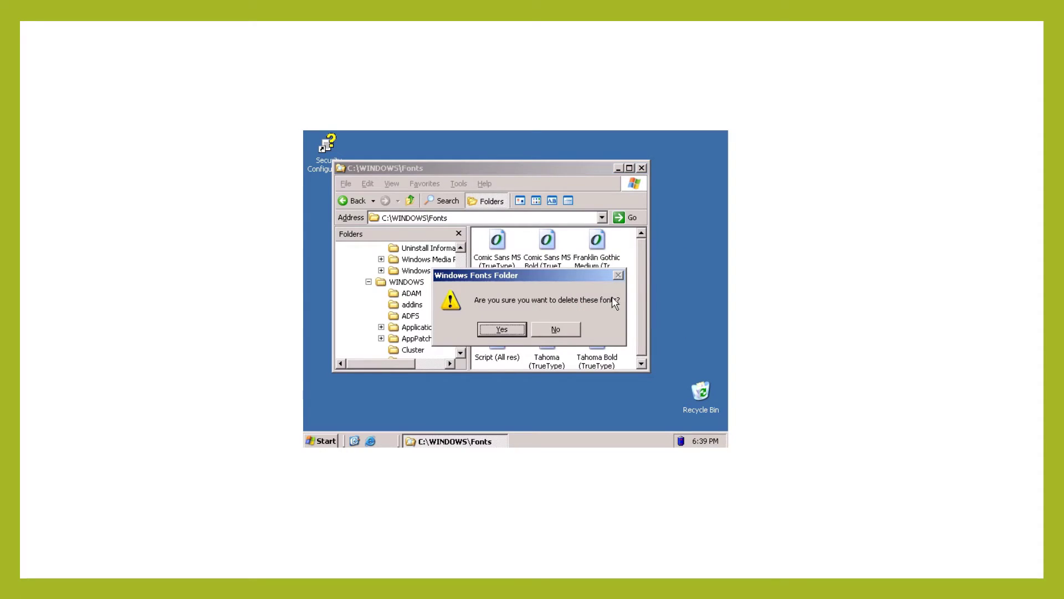
click(523, 332)
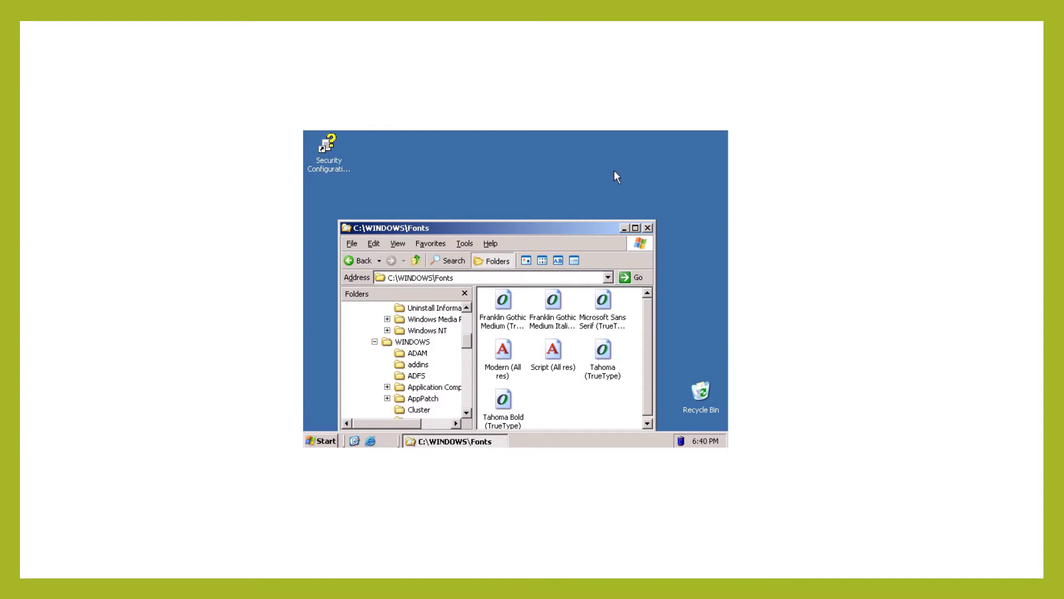
double_click(701, 392)
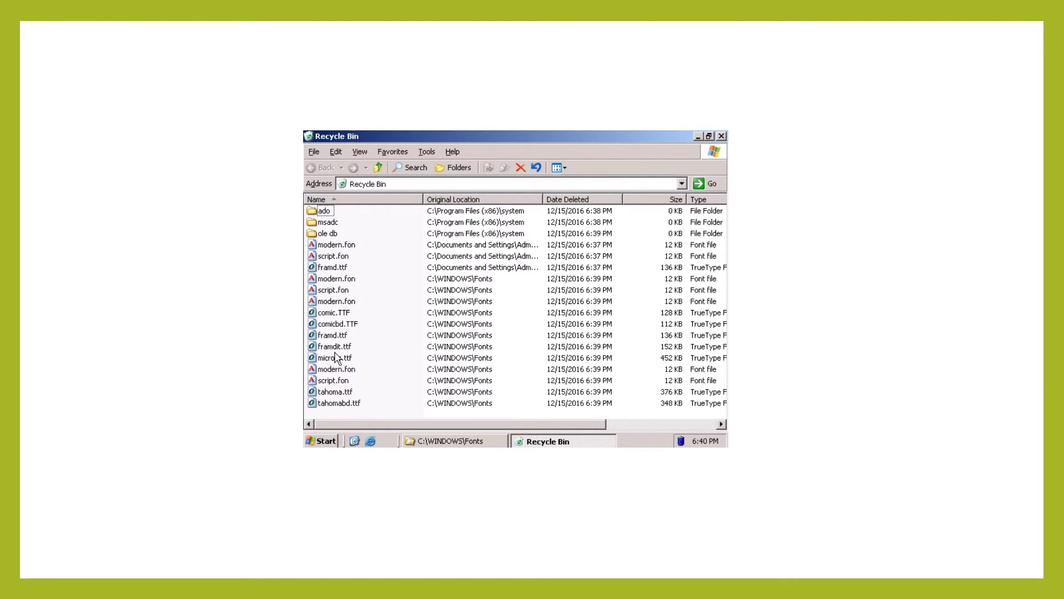
Select all Recycle Bin items, including tahoma.ttf, permanently delete them, and close the window.
click(320, 405)
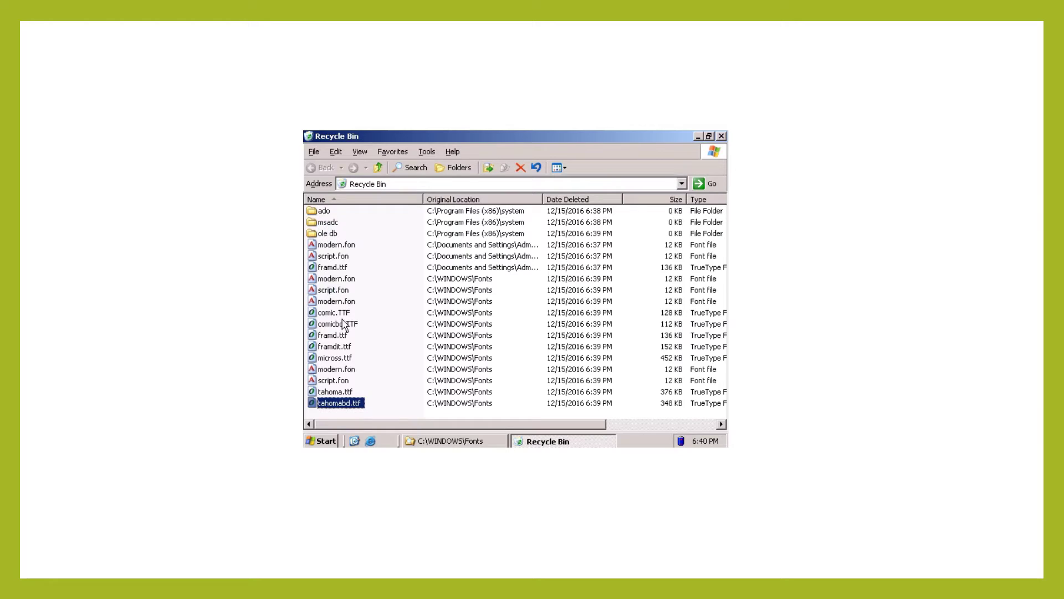
right_click(337, 389)
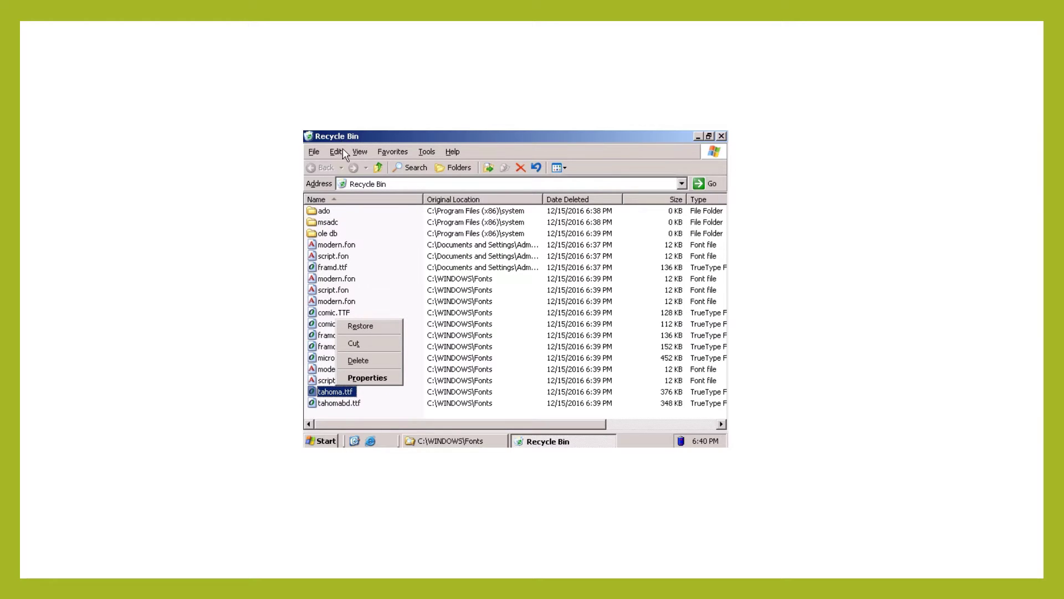
click(359, 151)
mouse_move(336, 151)
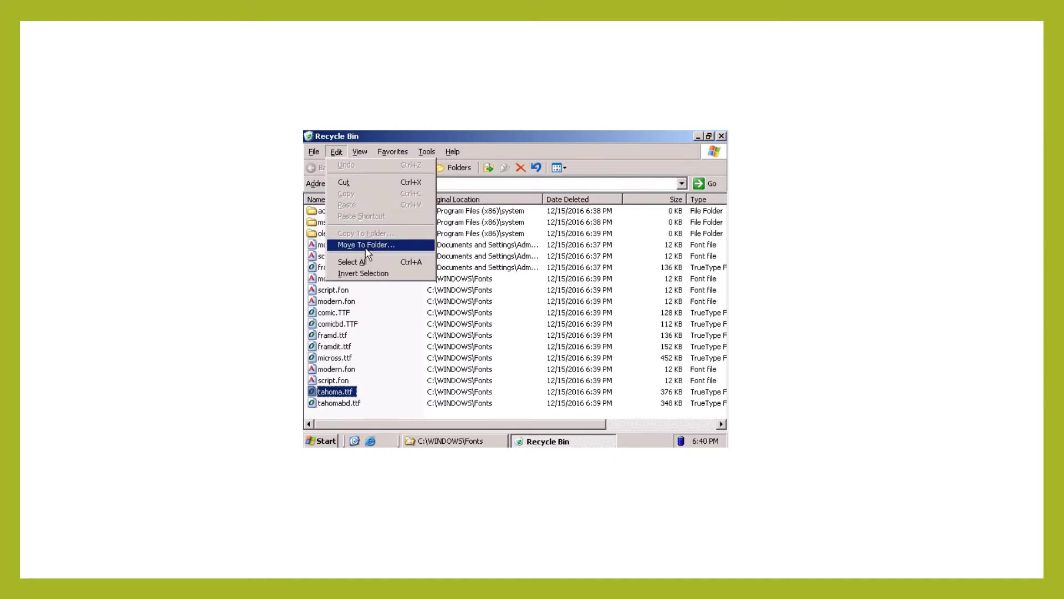
click(366, 260)
right_click(324, 289)
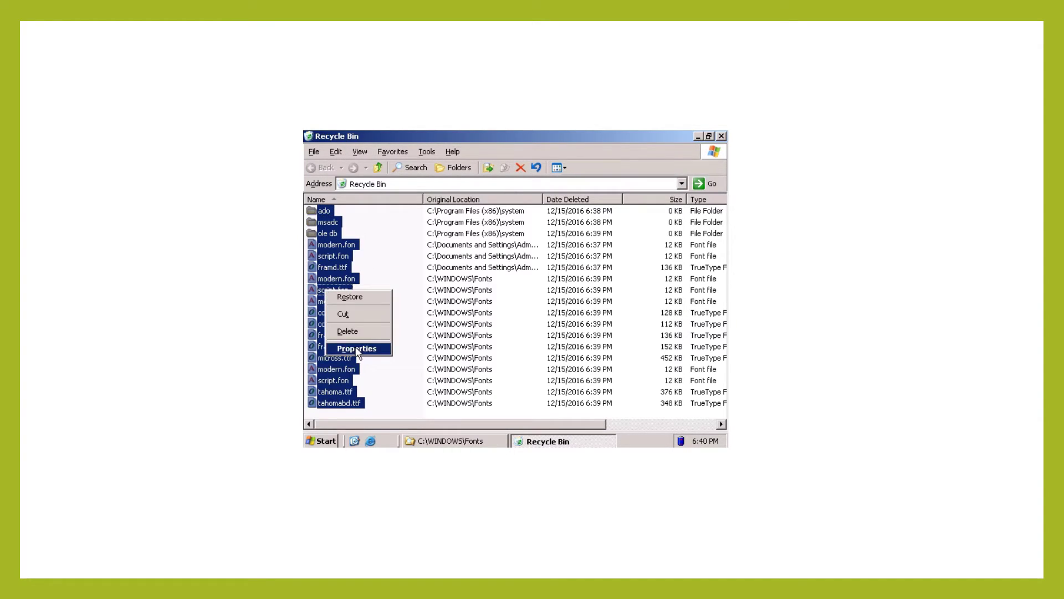
click(350, 331)
click(556, 310)
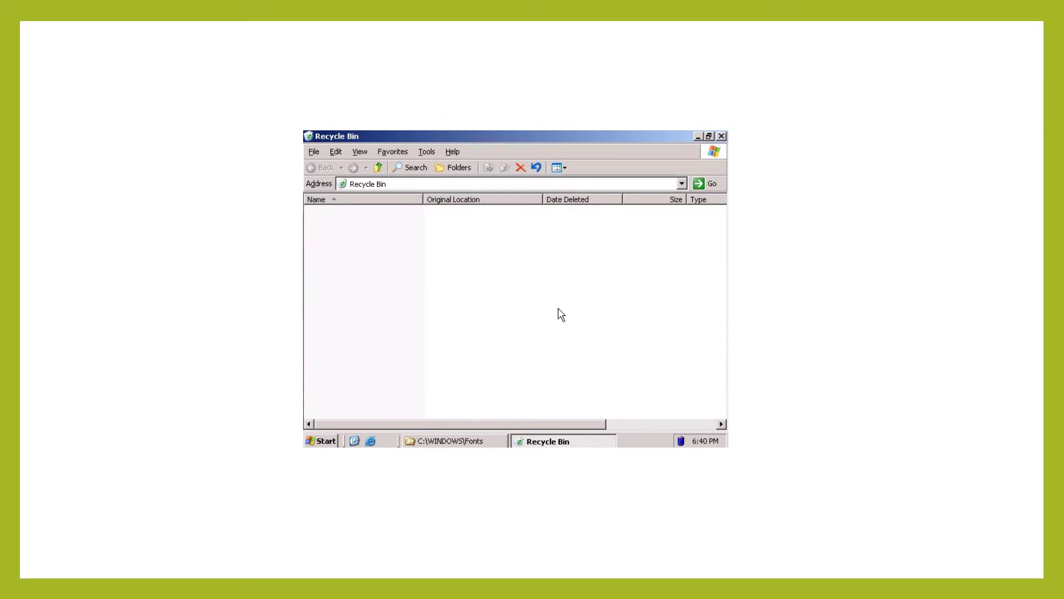
click(722, 136)
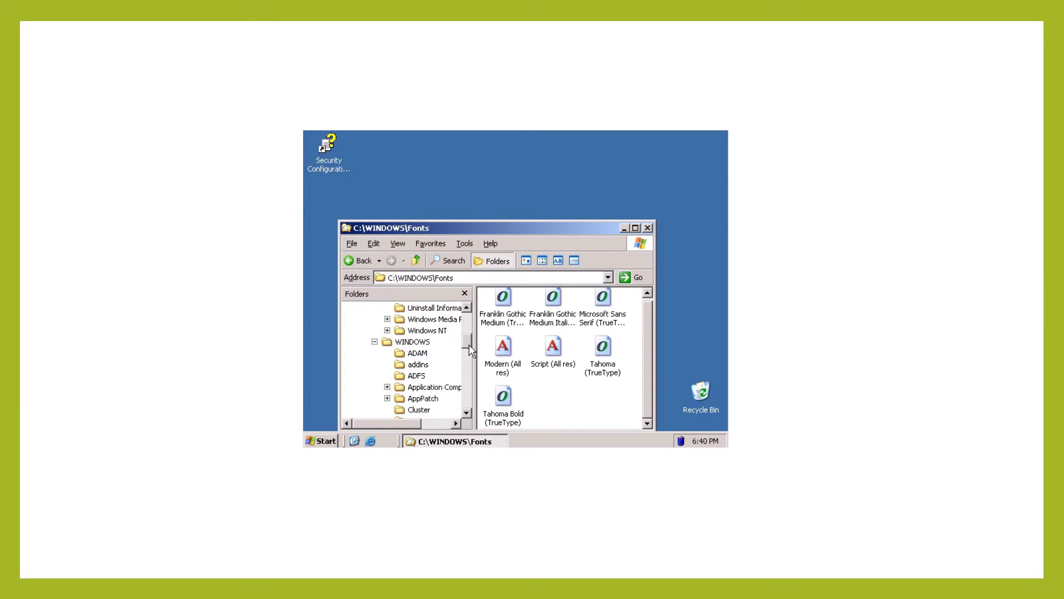
Open Windows NT\Accessories and delete wordpad.exe.
click(424, 331)
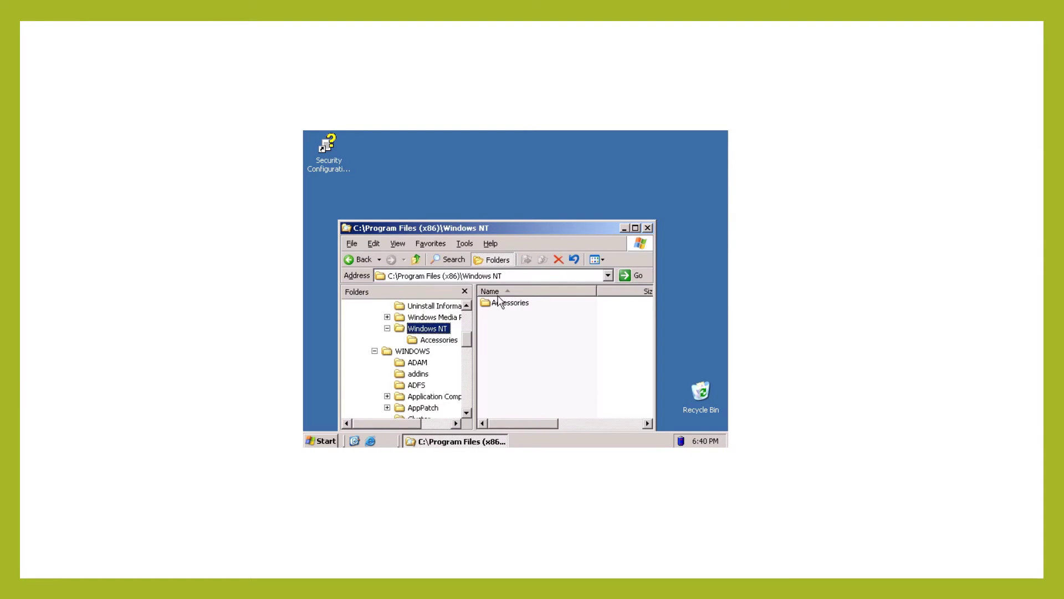
double_click(495, 305)
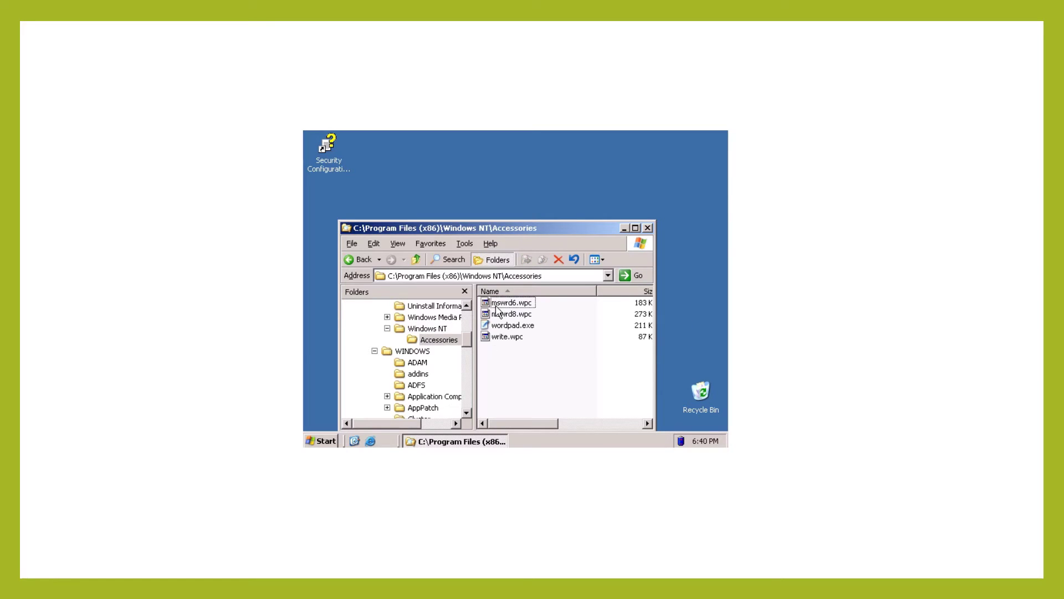
click(506, 327)
right_click(506, 328)
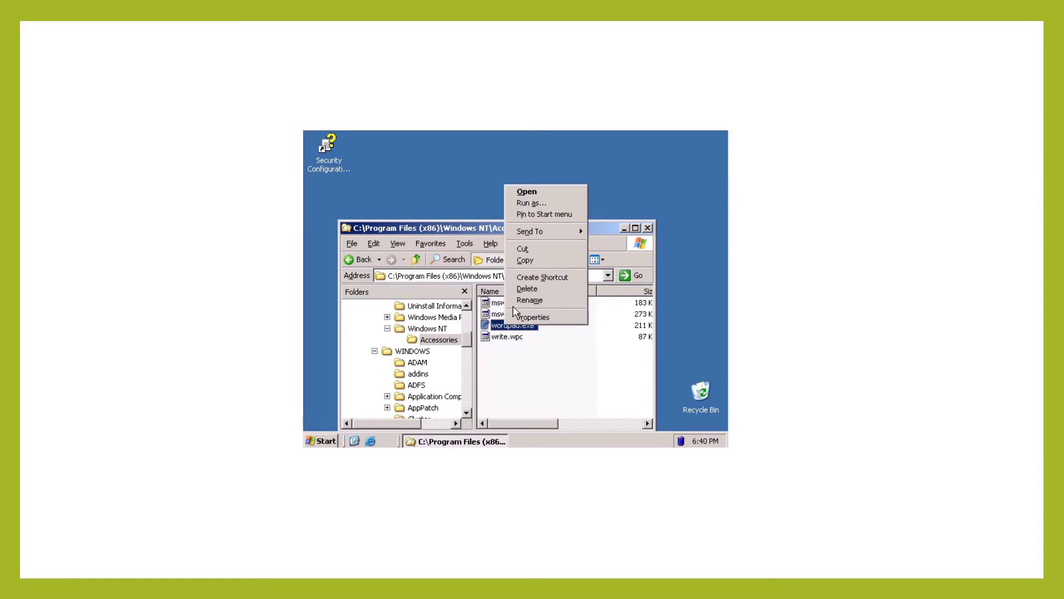
click(516, 287)
click(536, 323)
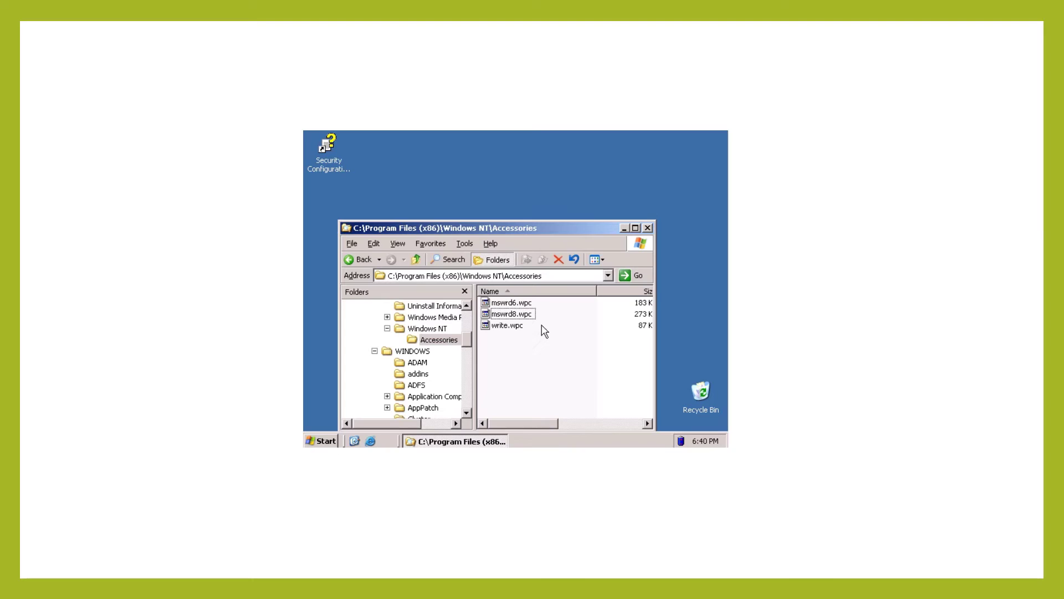
Delete write.wpc, mswrd8.wpc and mswrd6.wpc from Accessories.
right_click(508, 327)
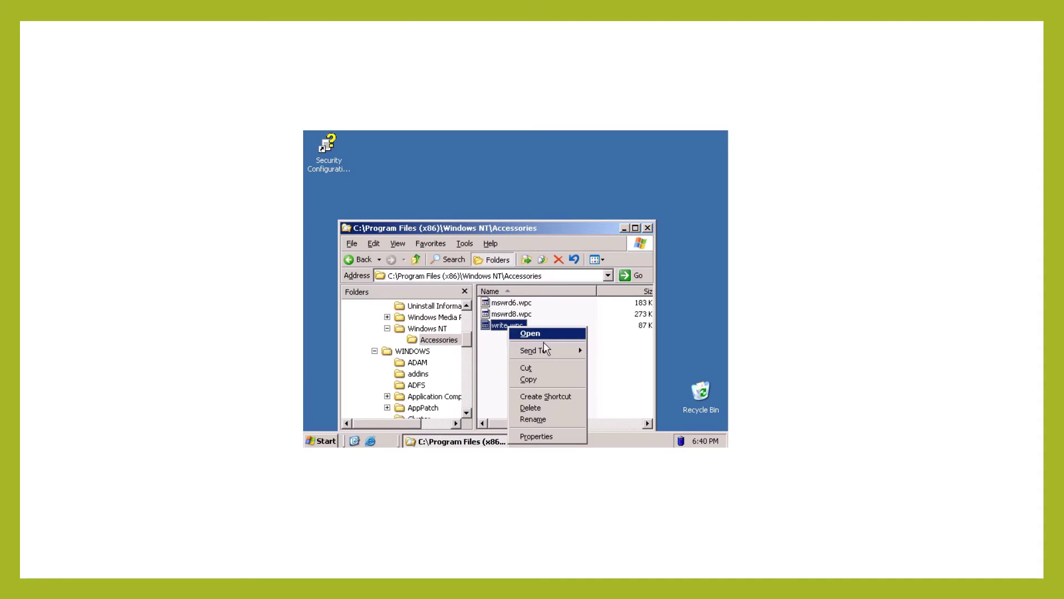
click(532, 408)
click(561, 299)
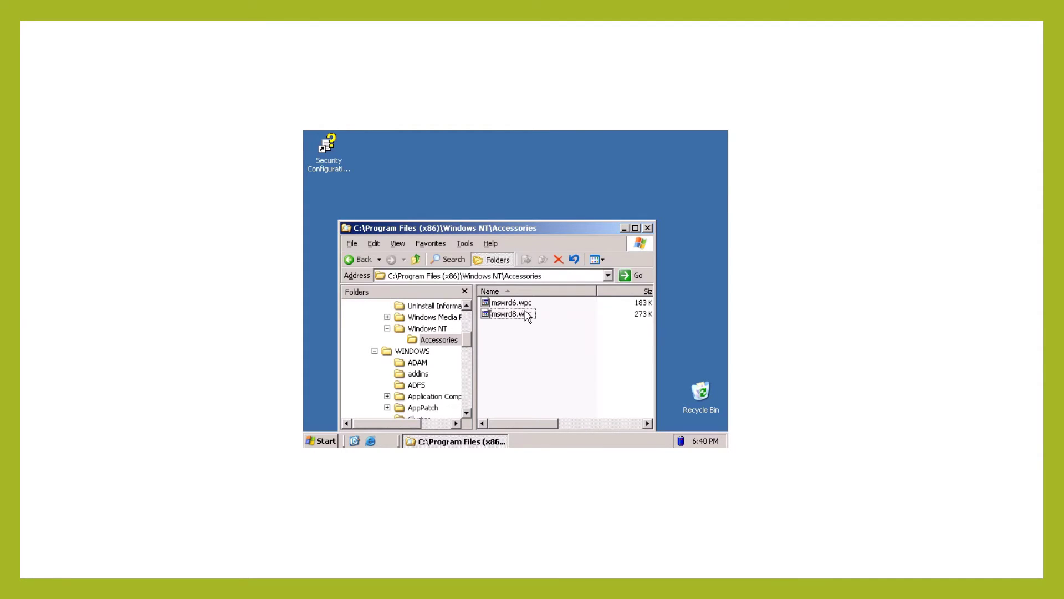
right_click(526, 314)
click(560, 393)
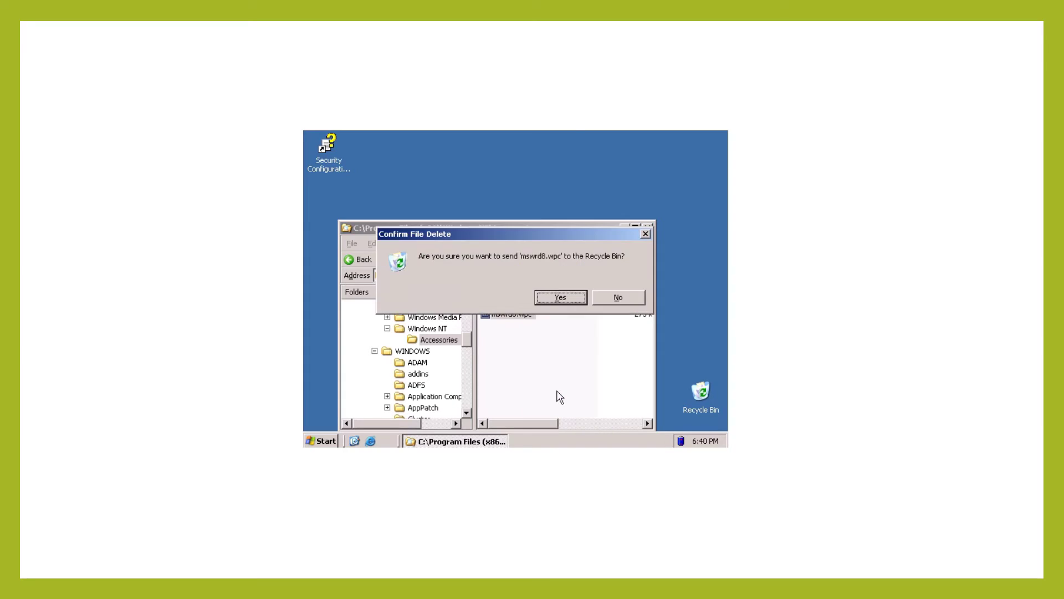
click(557, 297)
right_click(531, 304)
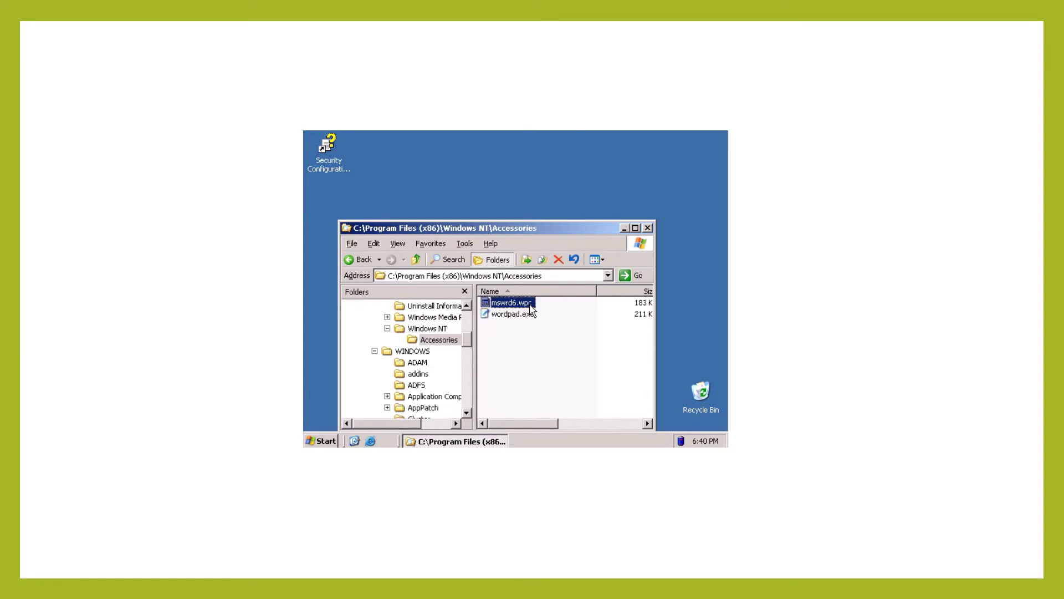
click(556, 391)
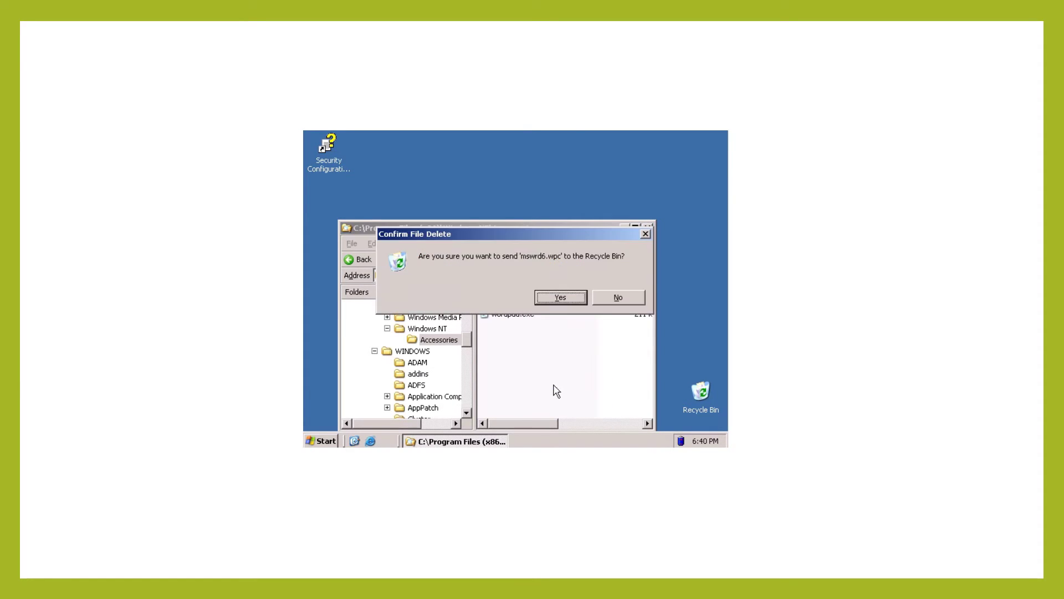
click(555, 298)
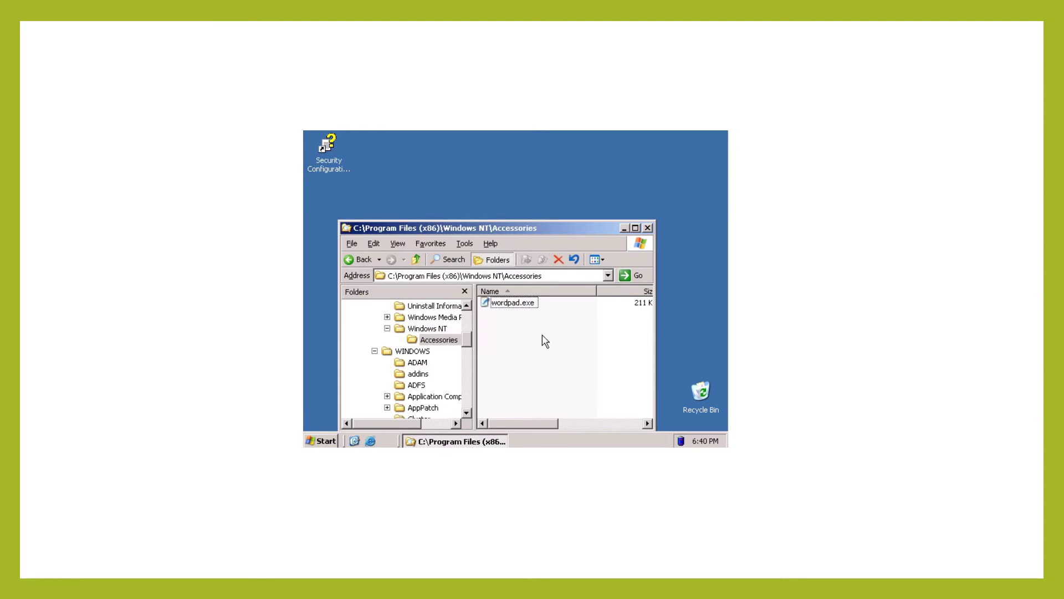
Delete wordpad.exe again, then try deleting the Accessories folder and dismiss the in-use error.
right_click(524, 309)
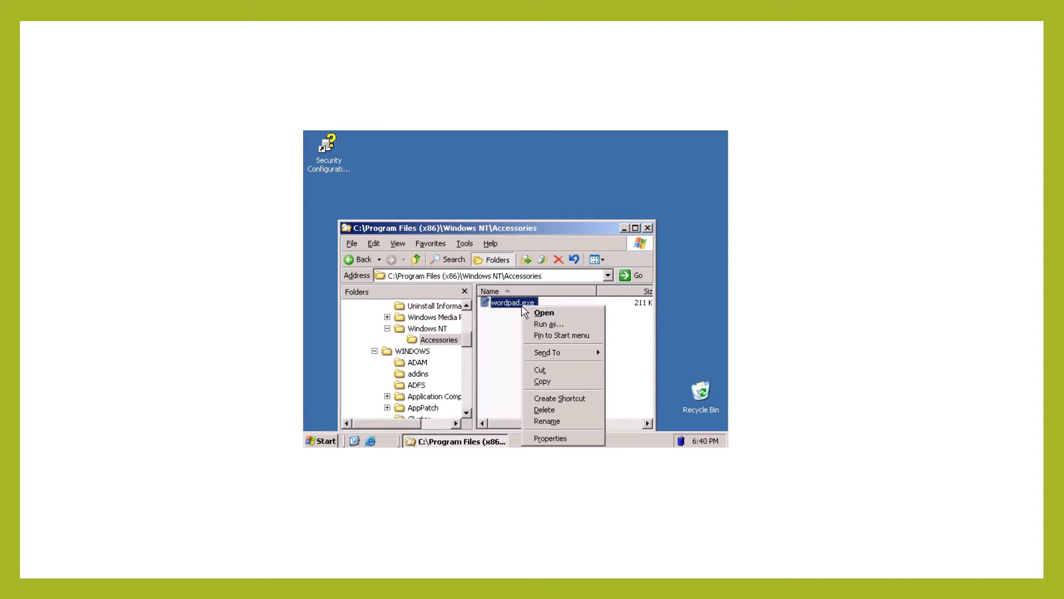
click(560, 409)
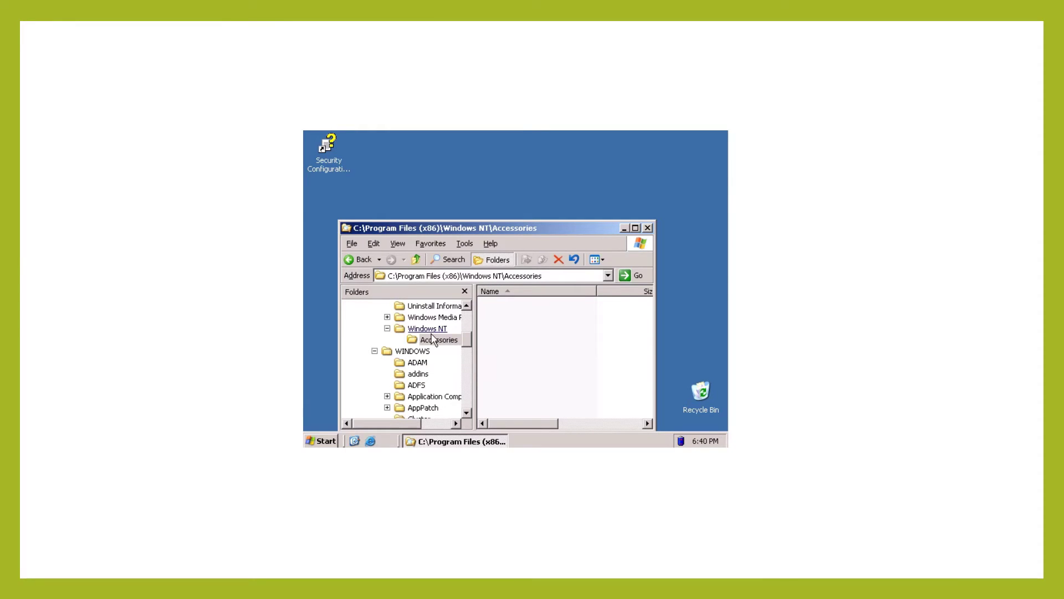
right_click(433, 339)
click(454, 301)
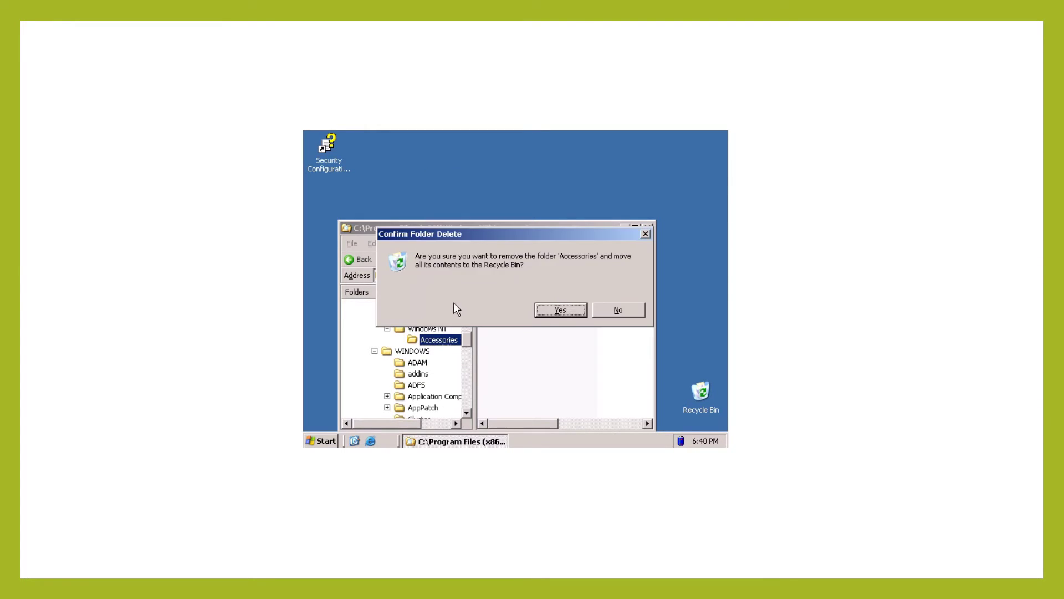
click(549, 310)
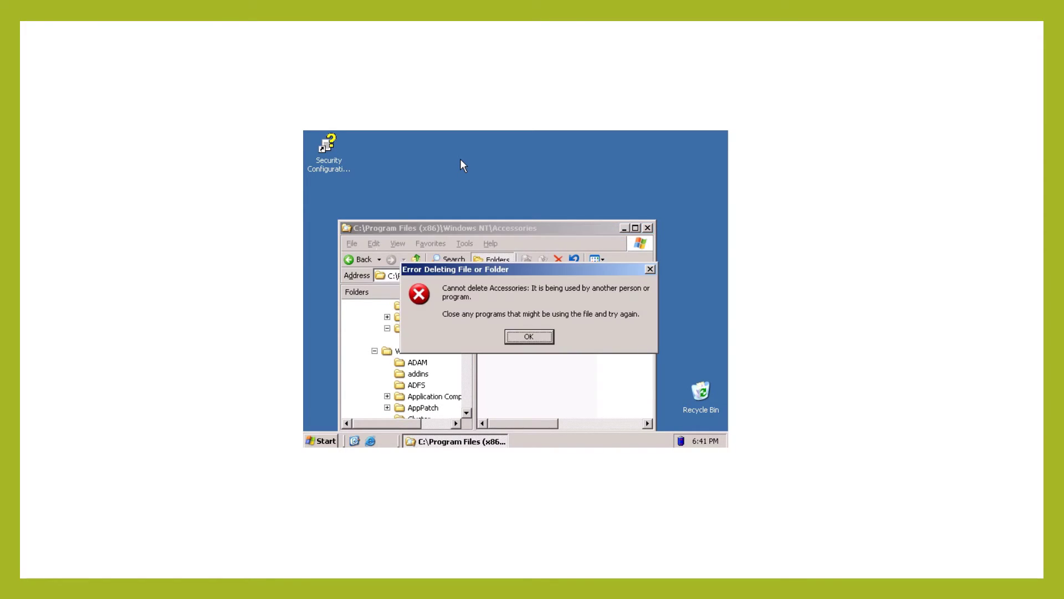
key(Return)
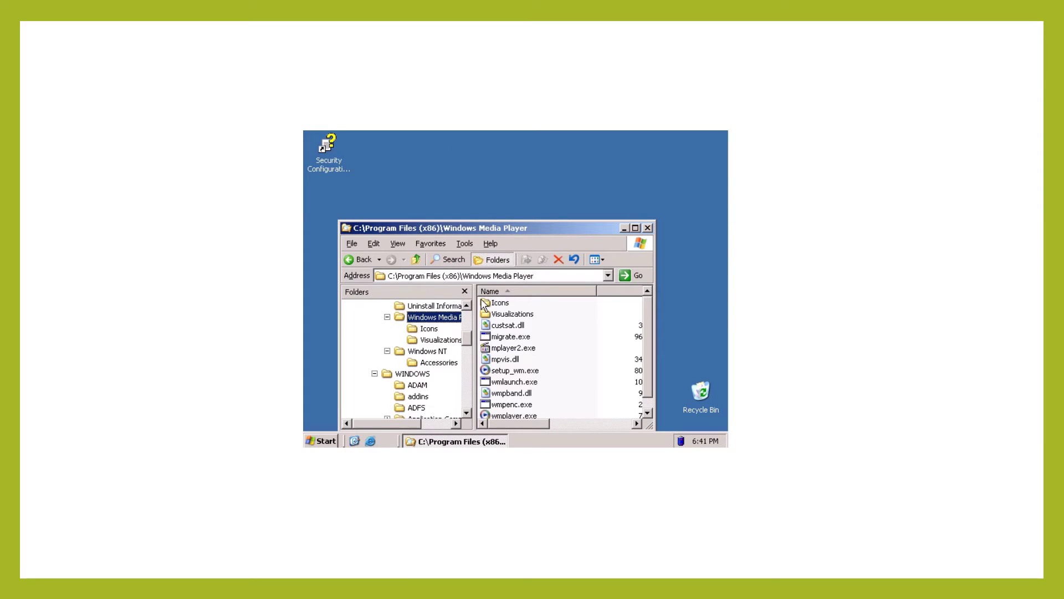
Delete all 11 Windows Media Player files with Yes to All, then go to Program Files (x86)\system.
drag(481, 304, 528, 395)
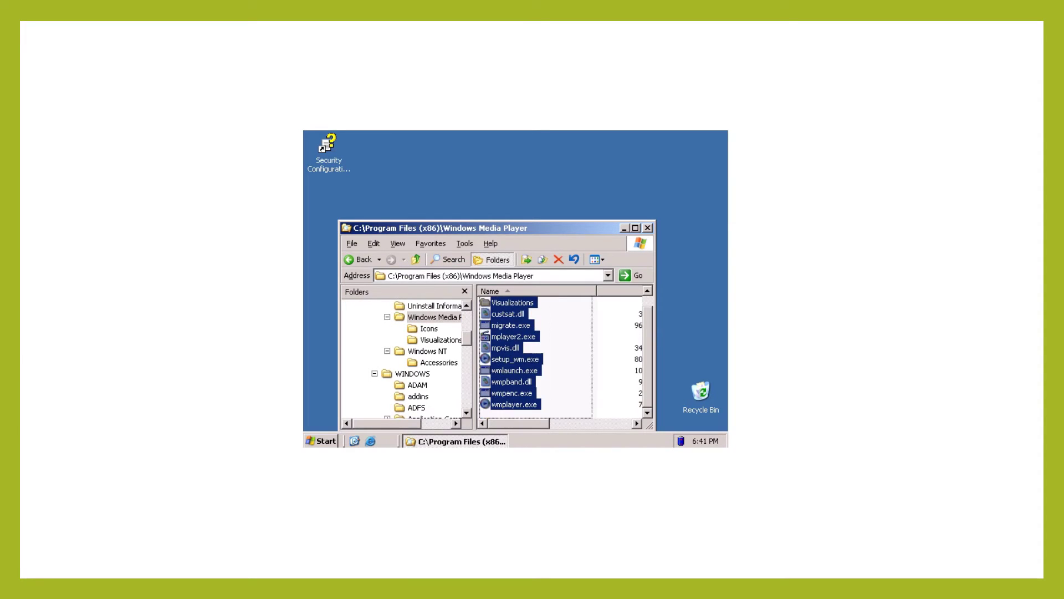
right_click(528, 395)
click(552, 351)
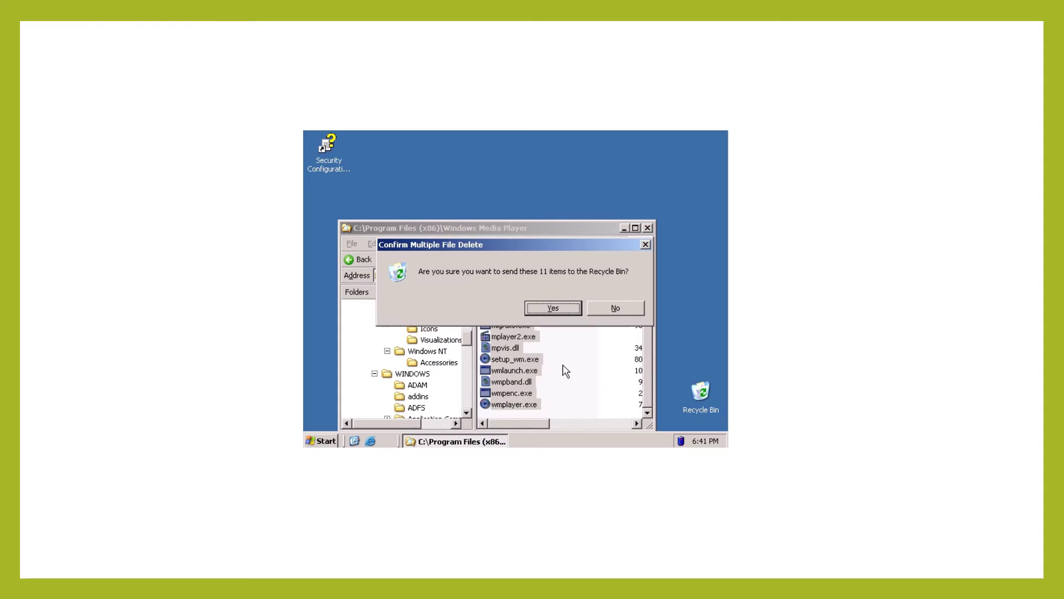
click(551, 310)
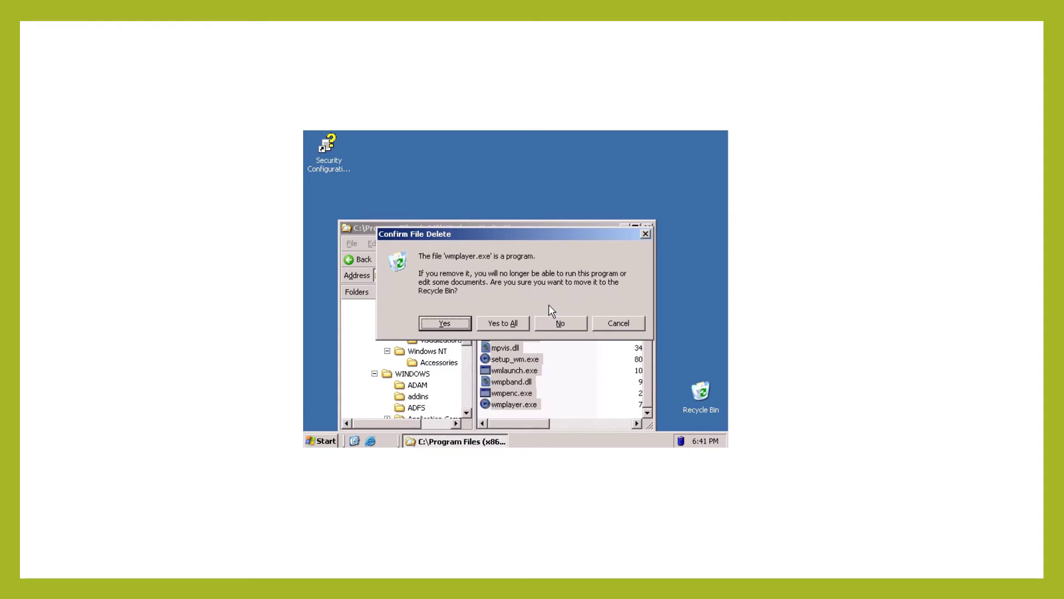
click(488, 324)
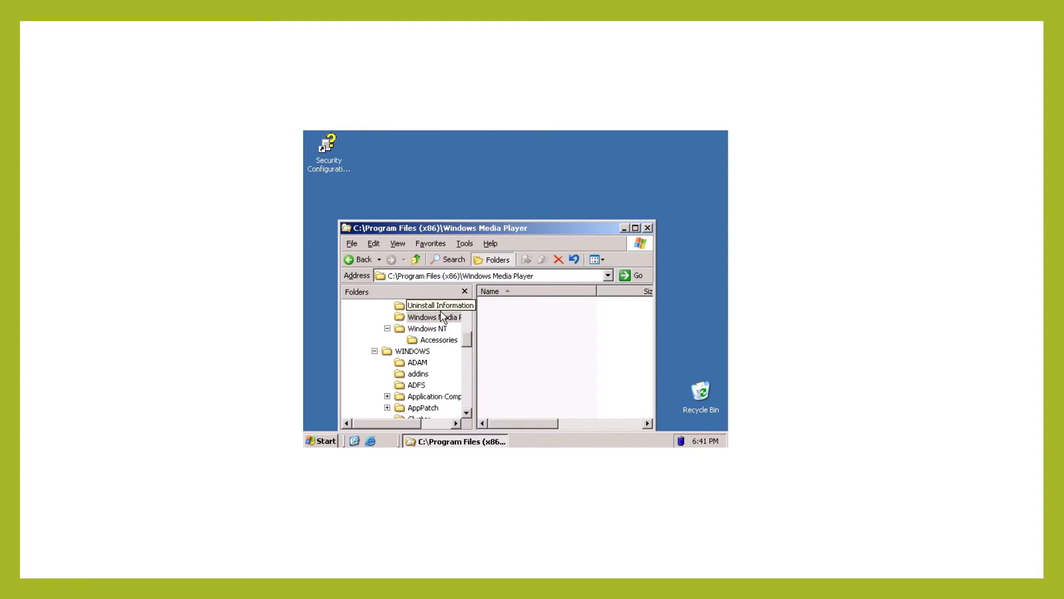
drag(469, 343, 459, 328)
click(437, 330)
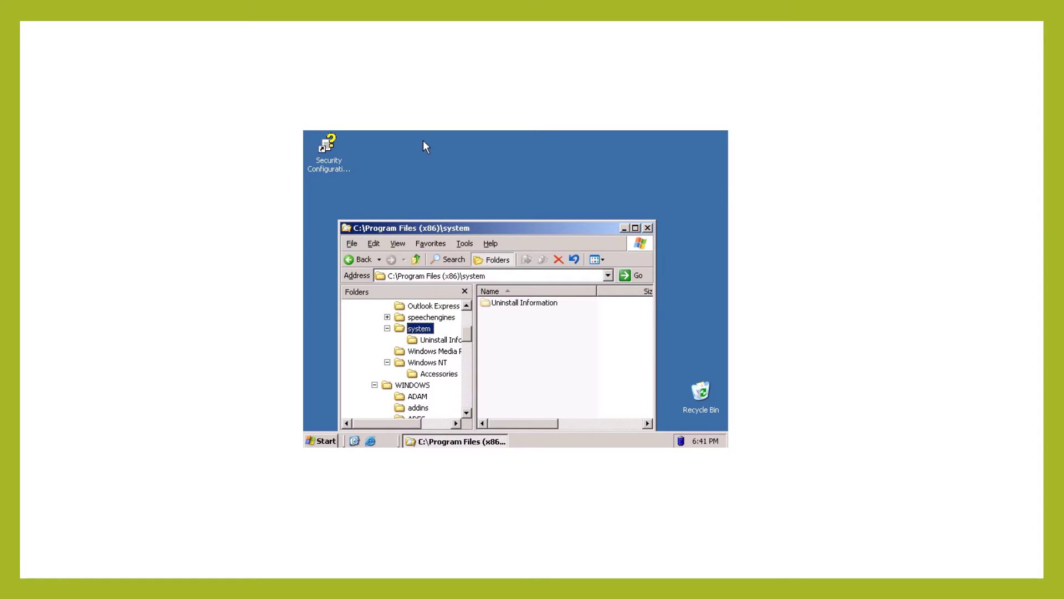
In C:\WINDOWS, delete 0.log and adfs.msp.
click(412, 386)
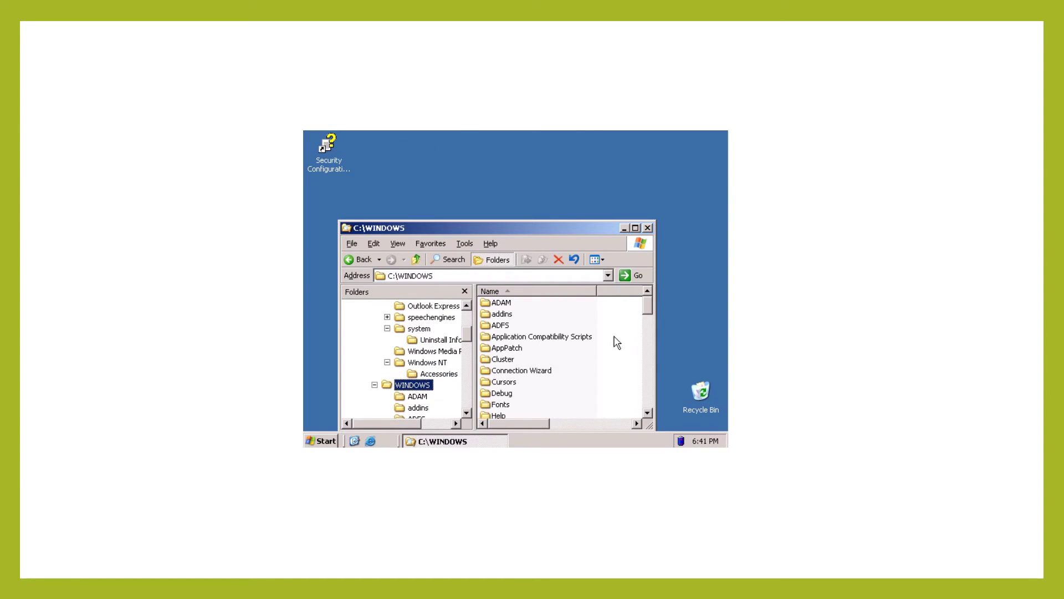
drag(647, 311, 659, 403)
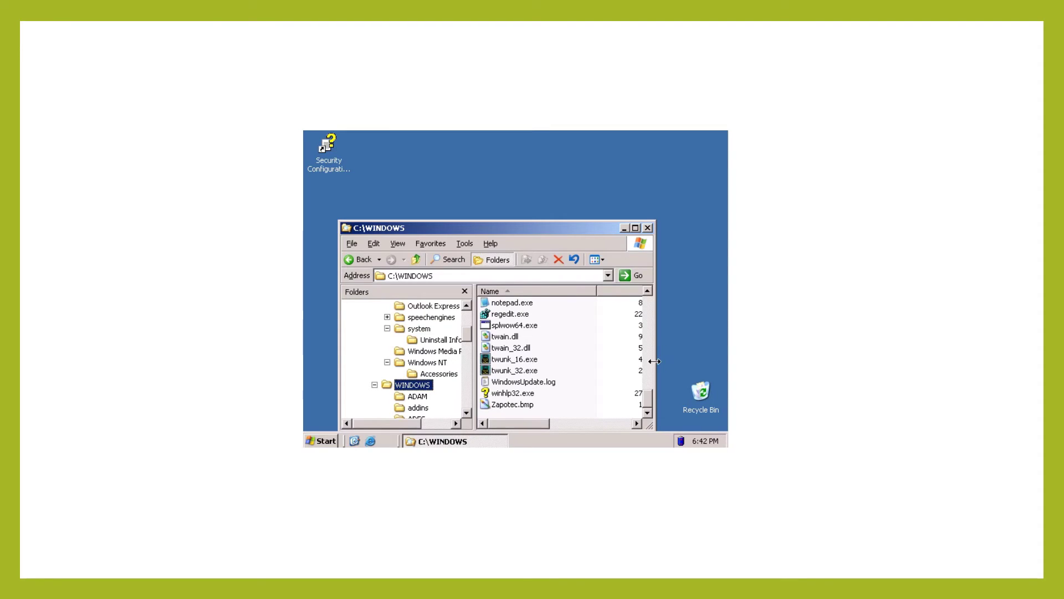
drag(651, 401, 649, 362)
right_click(507, 347)
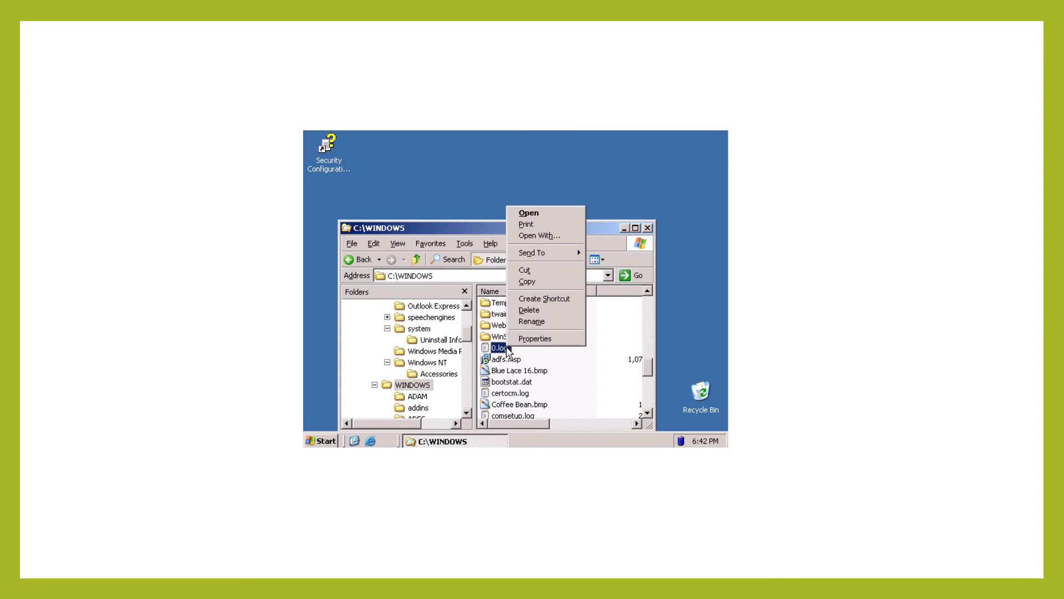
click(529, 310)
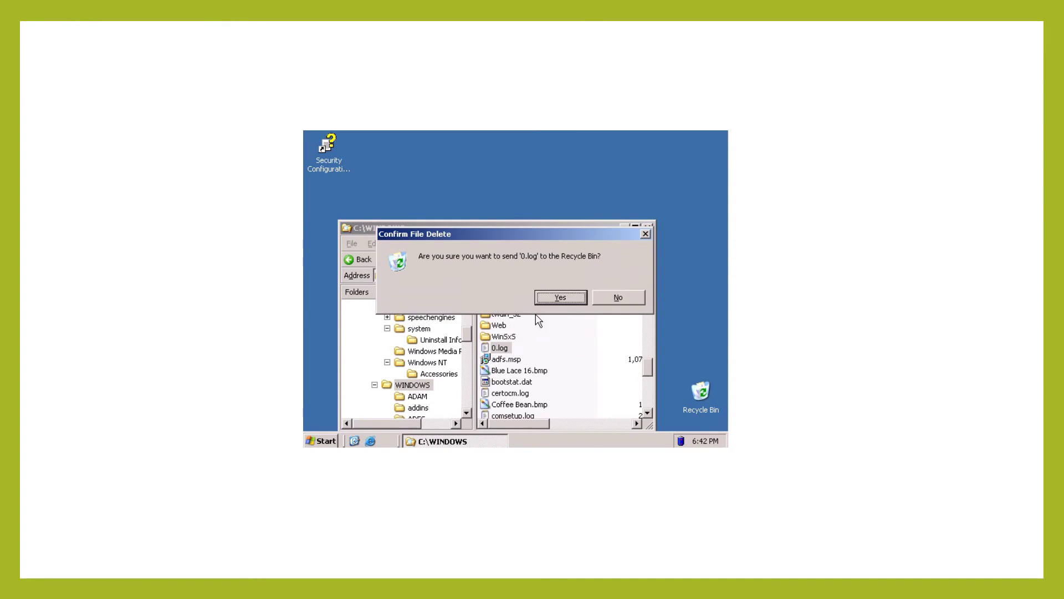
click(550, 301)
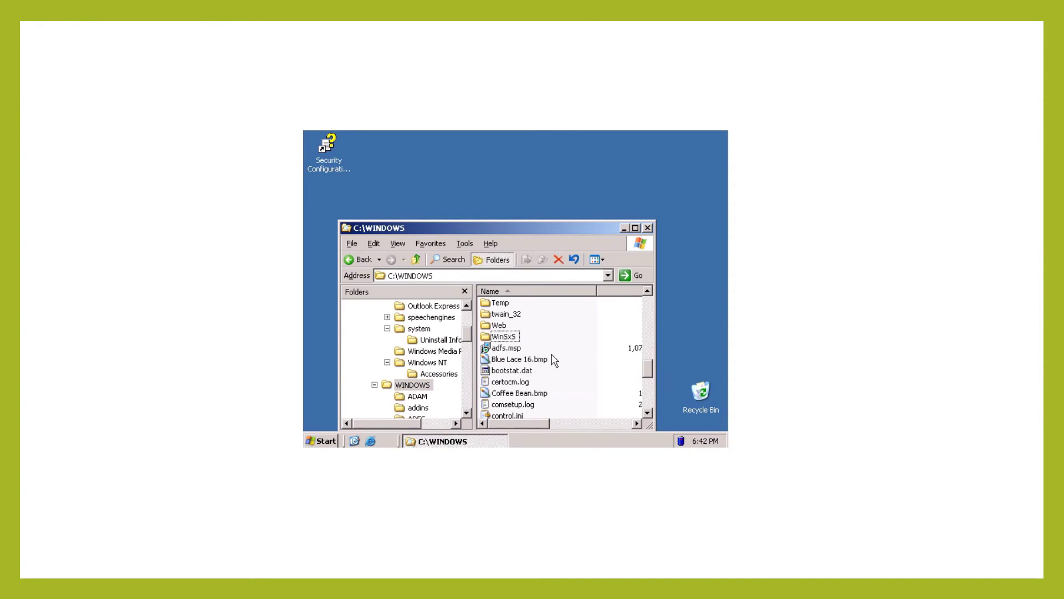
right_click(516, 348)
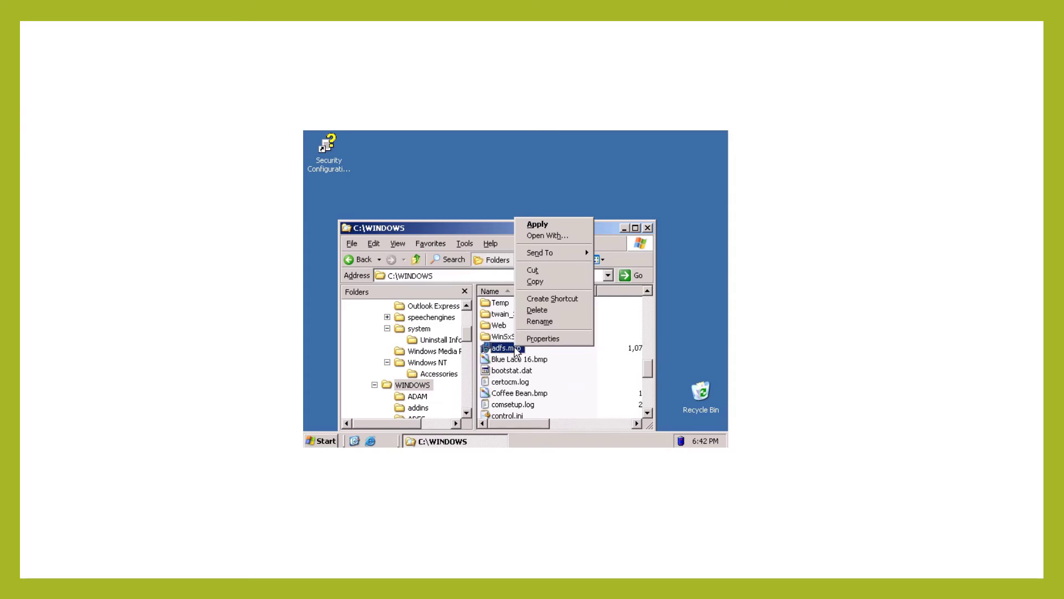
click(537, 310)
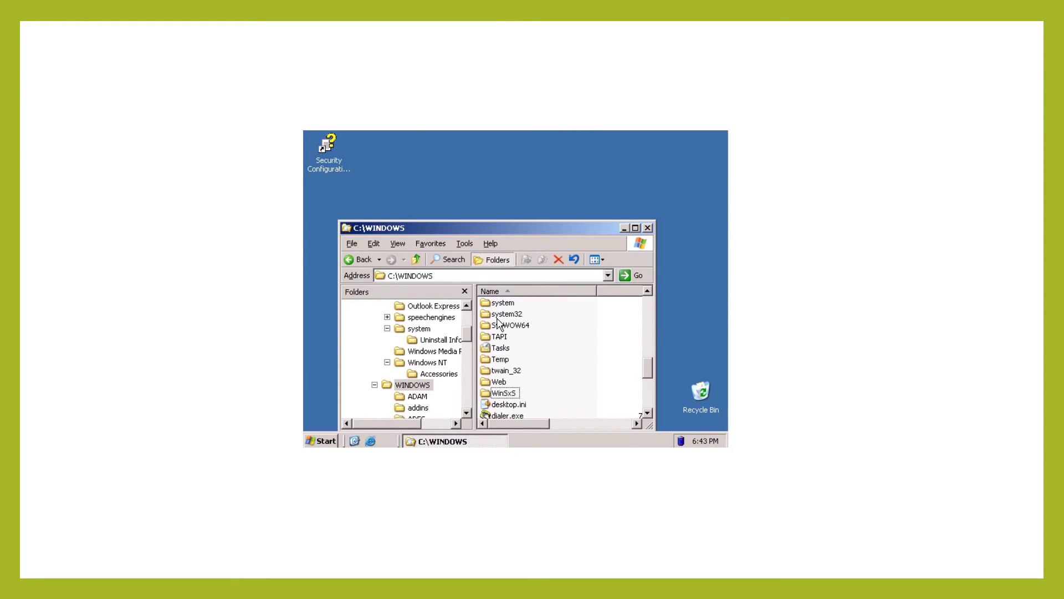
Attempt to delete the system32 folder and acknowledge Windows' refusal.
double_click(502, 315)
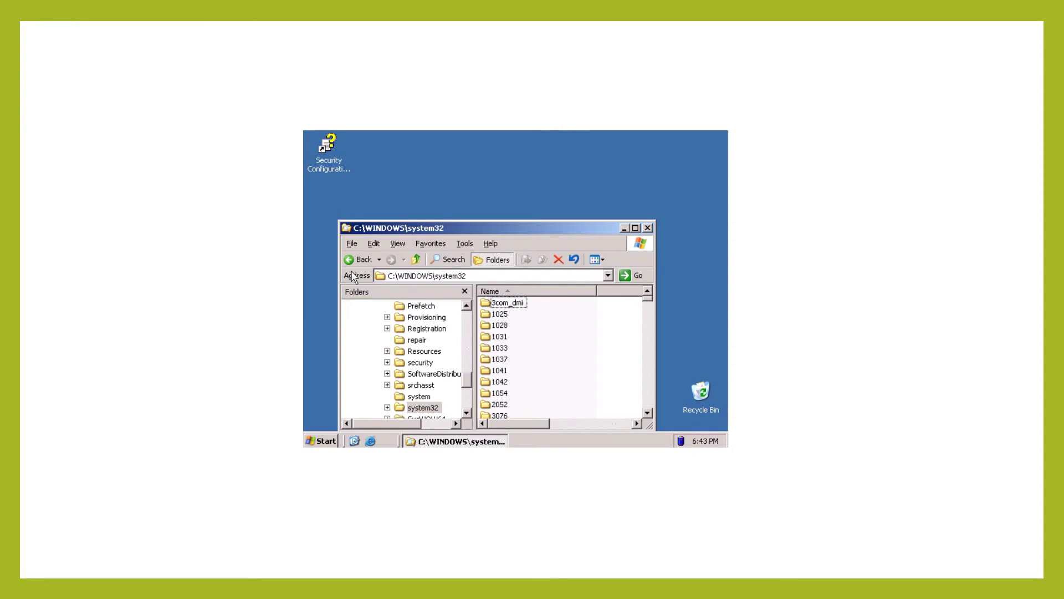
click(358, 260)
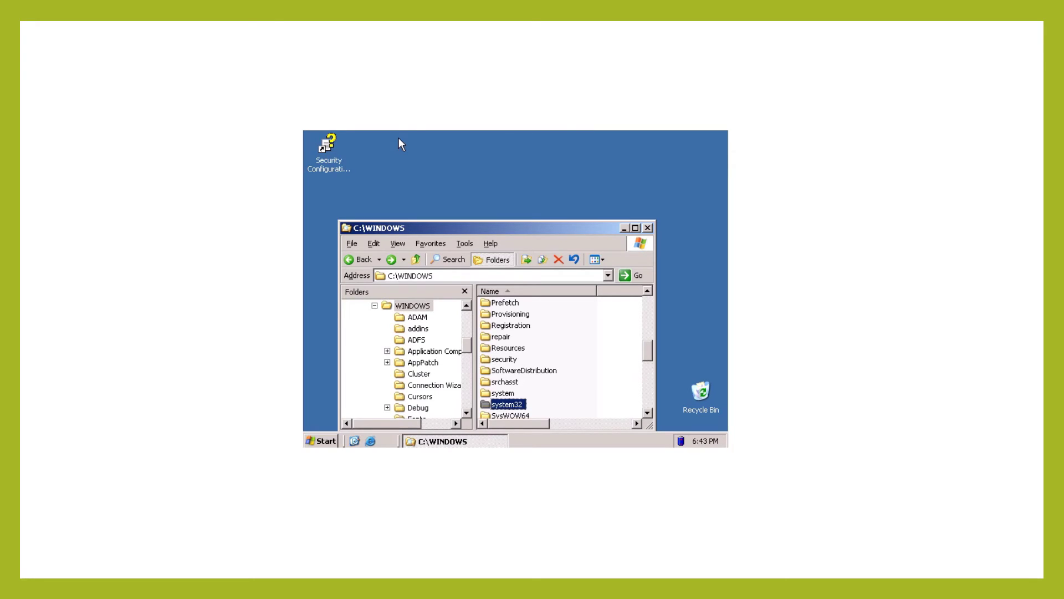
right_click(492, 406)
click(509, 376)
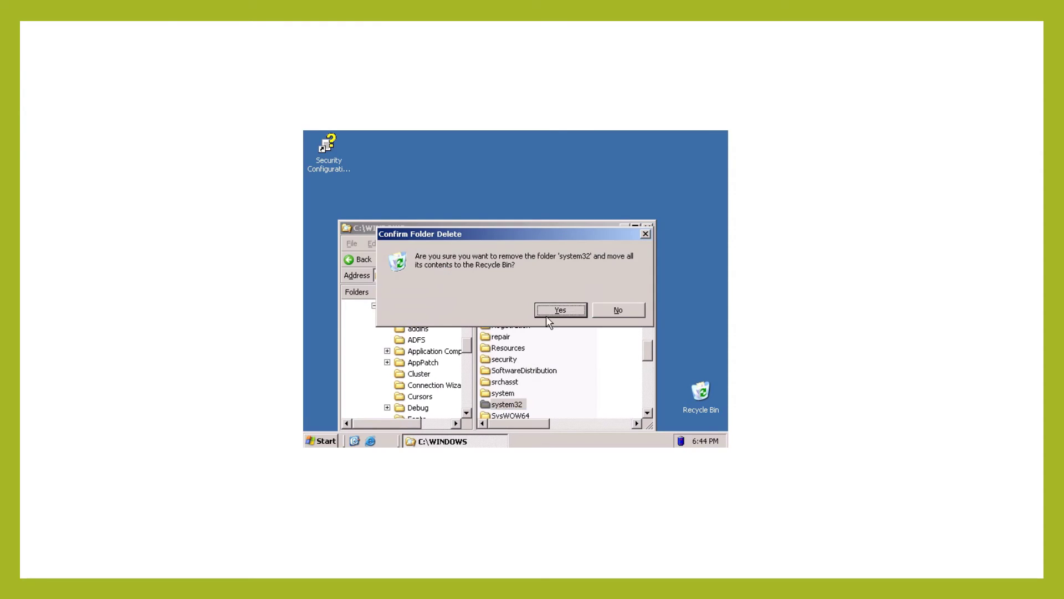
click(547, 312)
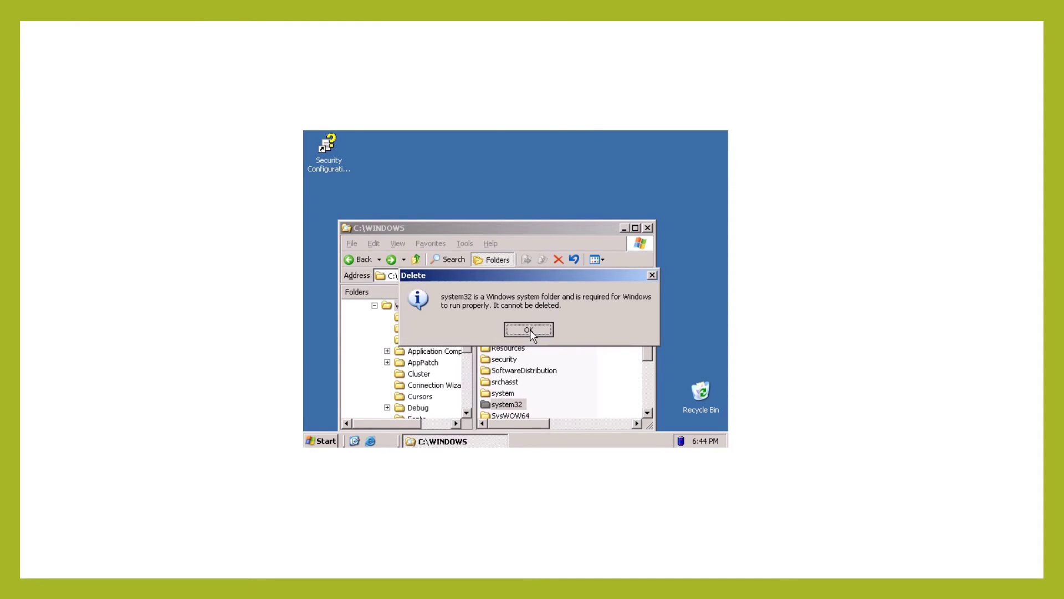
click(530, 330)
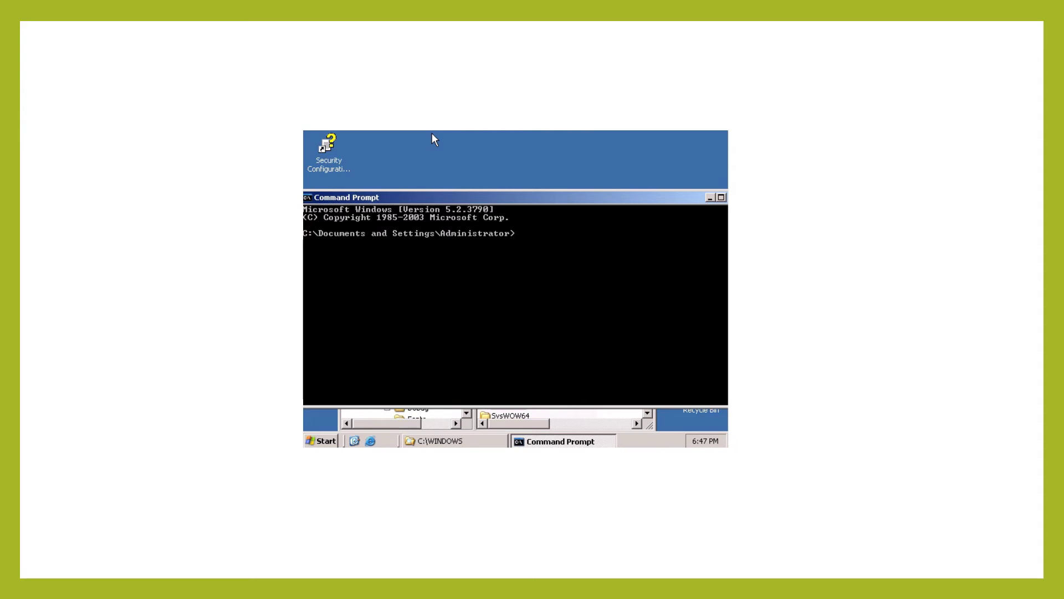
Try del commands against the C:\WINDOWS\system32 path in Command Prompt.
key(Return)
text(C:\WINDOWS\system32>del)
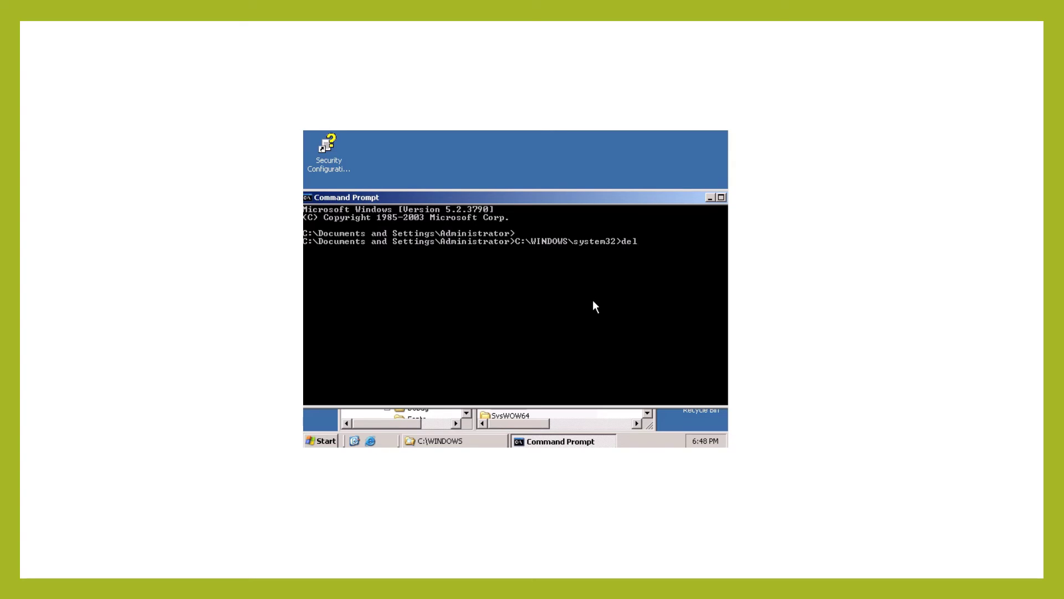
key(Return)
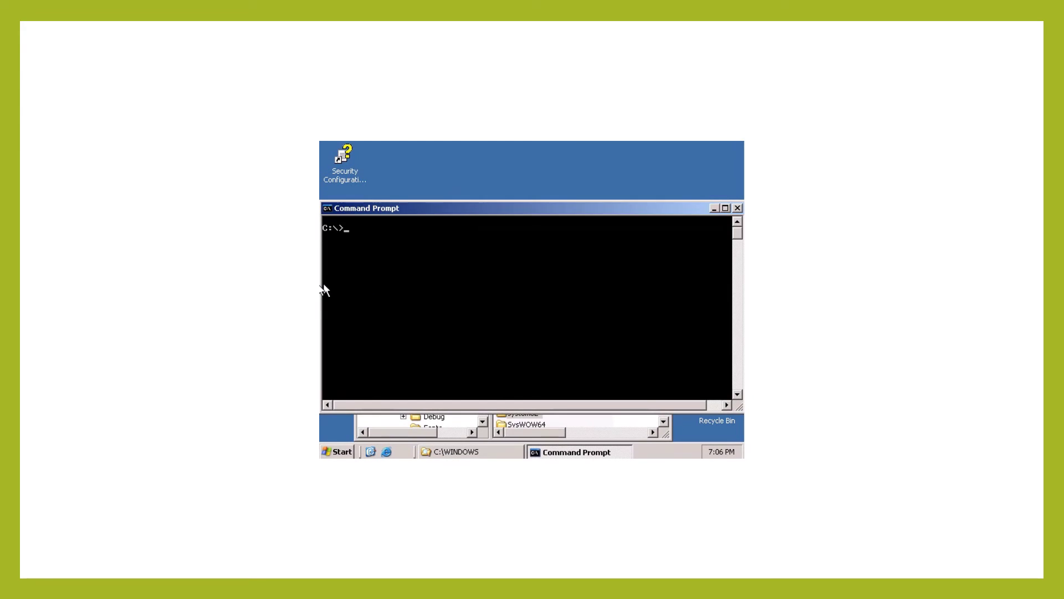
text(WINDOW)
text(S)
text(\)
text(syste)
text(m32)
text(>)
text(del)
key(Return)
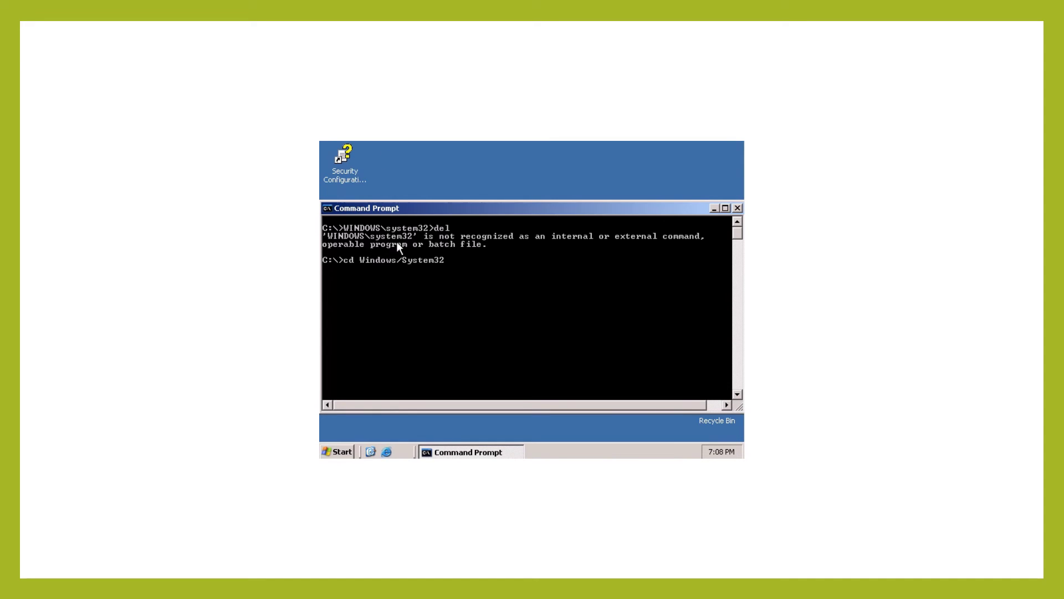
From inside System32, run del * and confirm deleting all files.
key(Return)
key(Return)
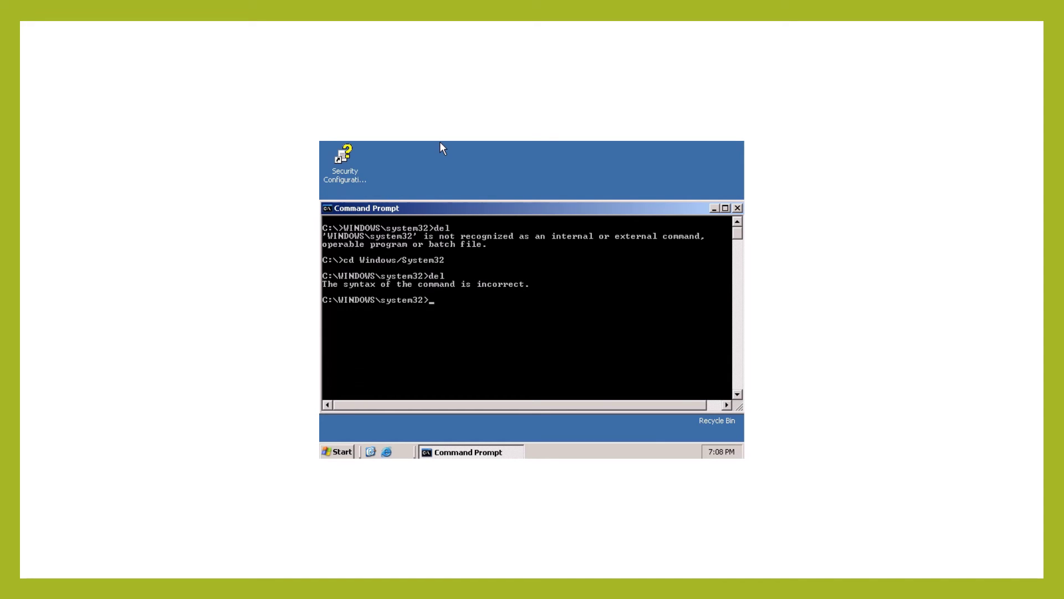
text(del *)
key(Return)
text(y)
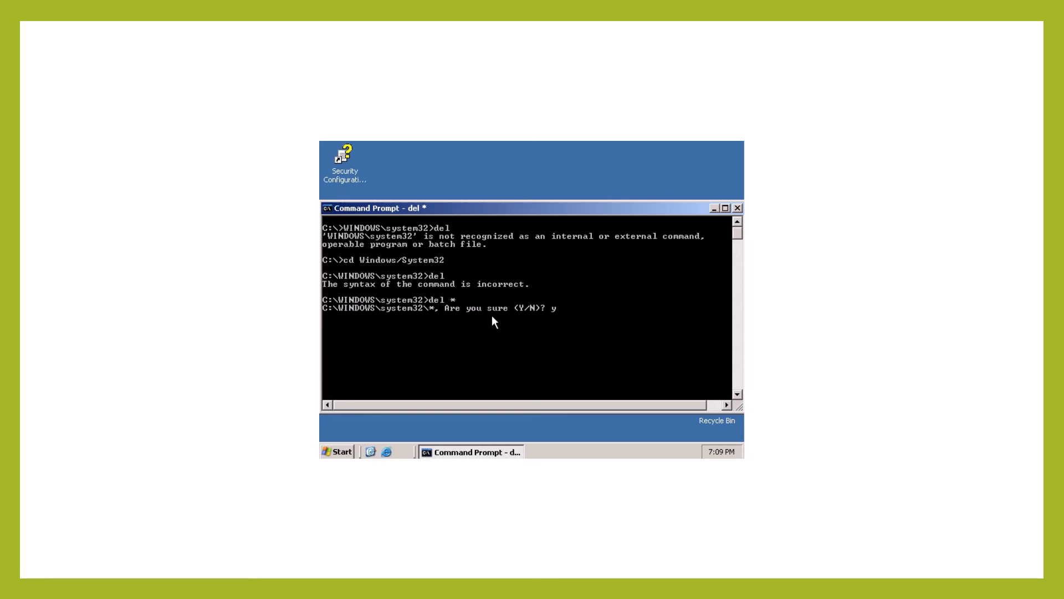
key(Return)
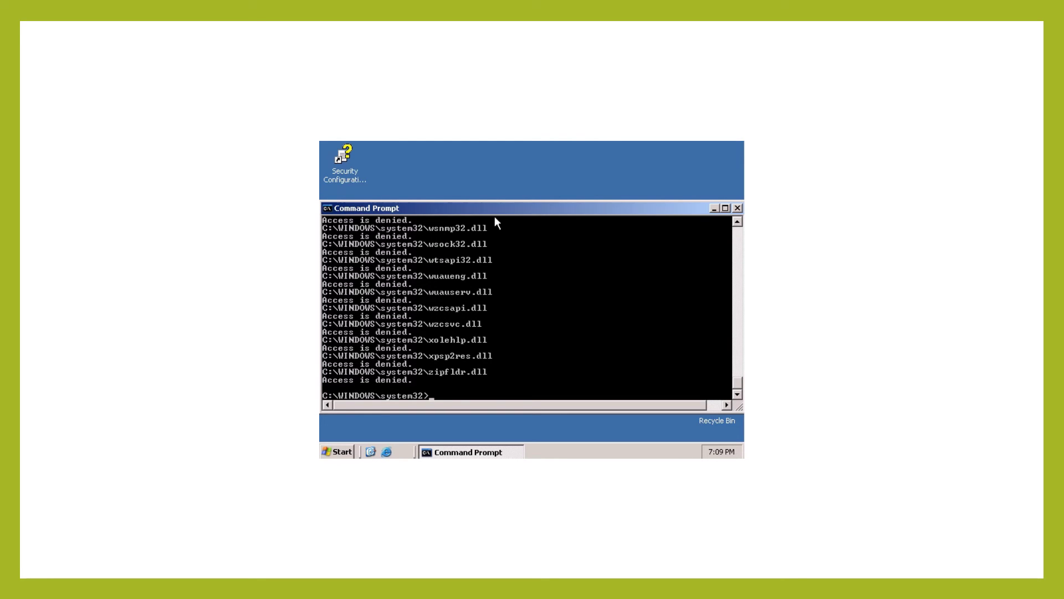
key(Return)
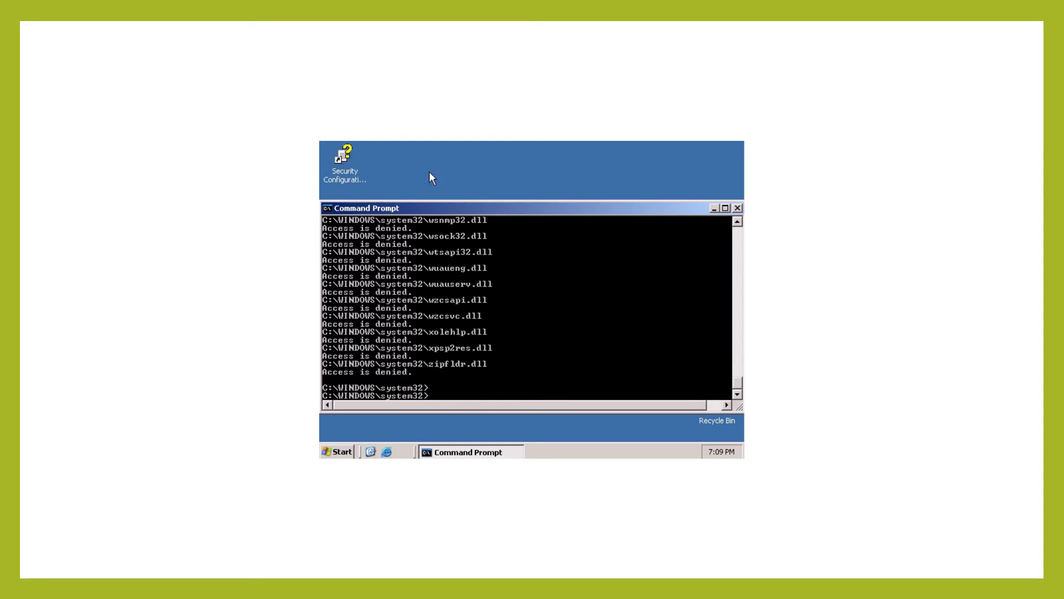
click(344, 452)
Launch Internet Explorer, dismiss the enhanced security warning, and close it.
click(387, 452)
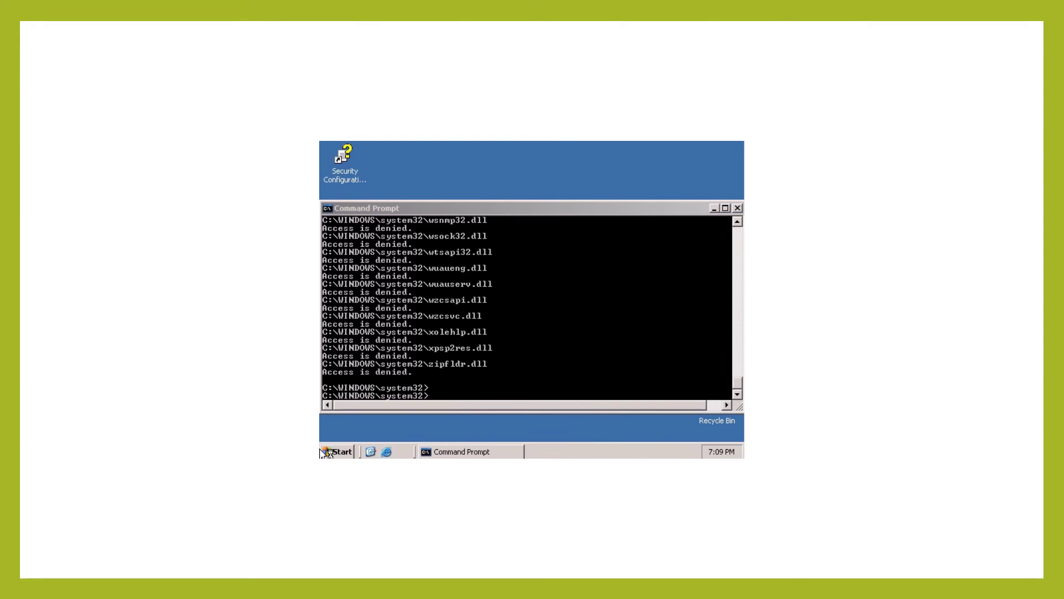
click(345, 452)
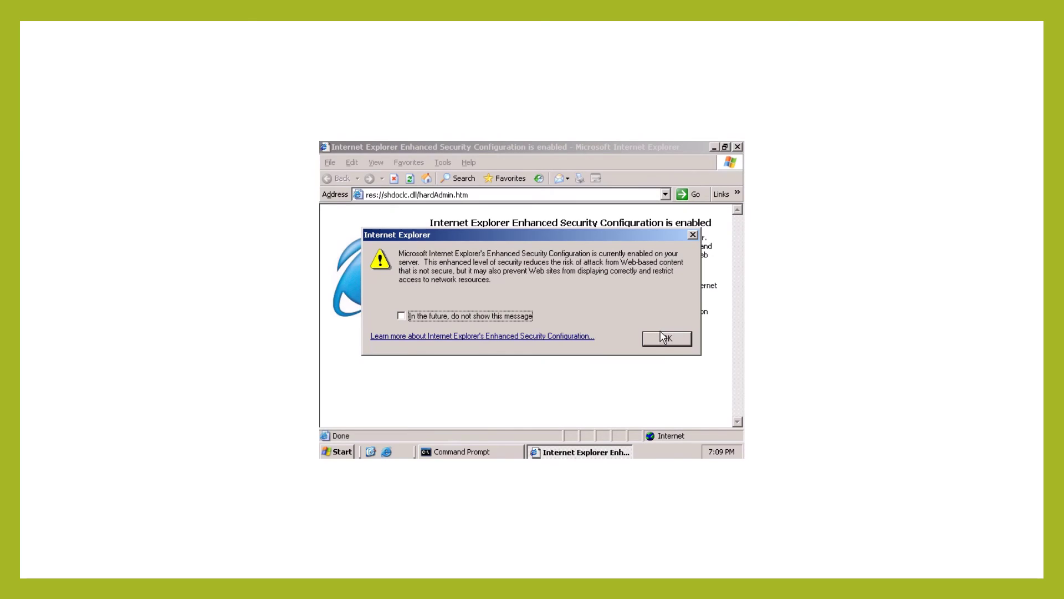
click(663, 339)
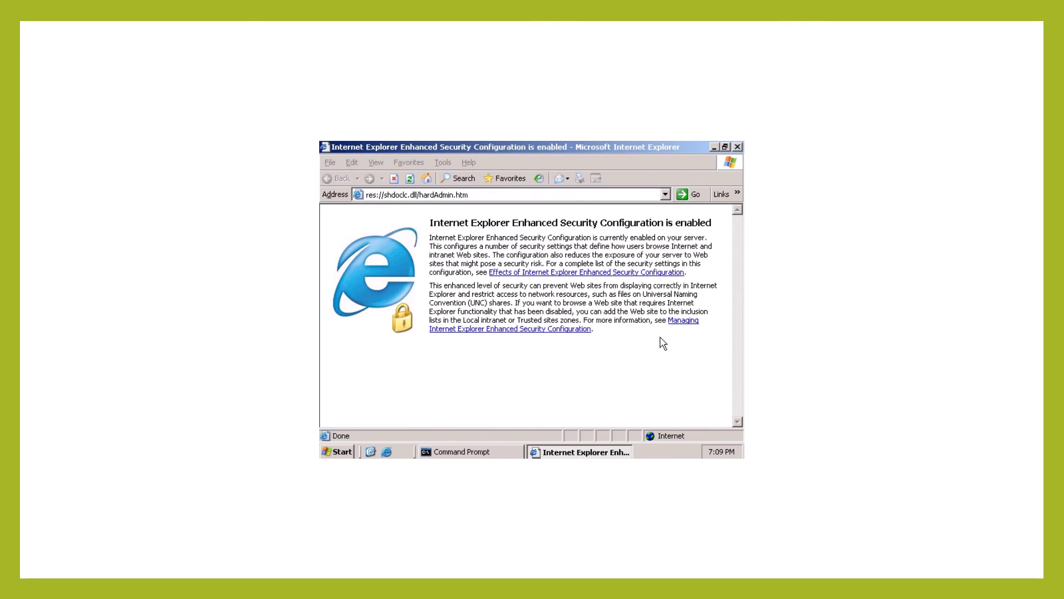
click(738, 148)
Log off the guest, log back on, and choose Don't Send for the Explorer error.
click(351, 453)
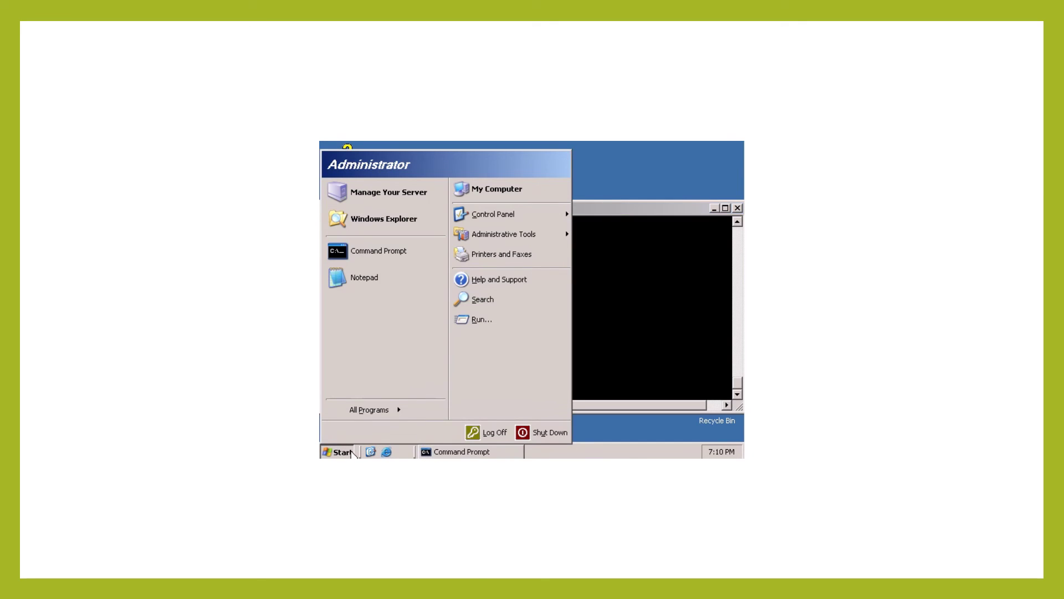
click(475, 431)
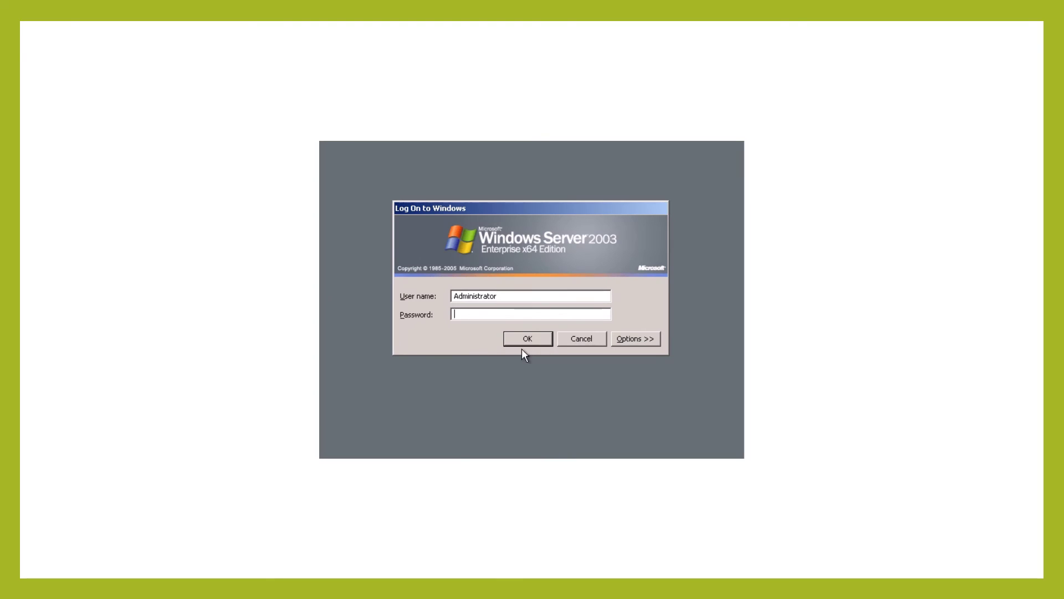
click(524, 342)
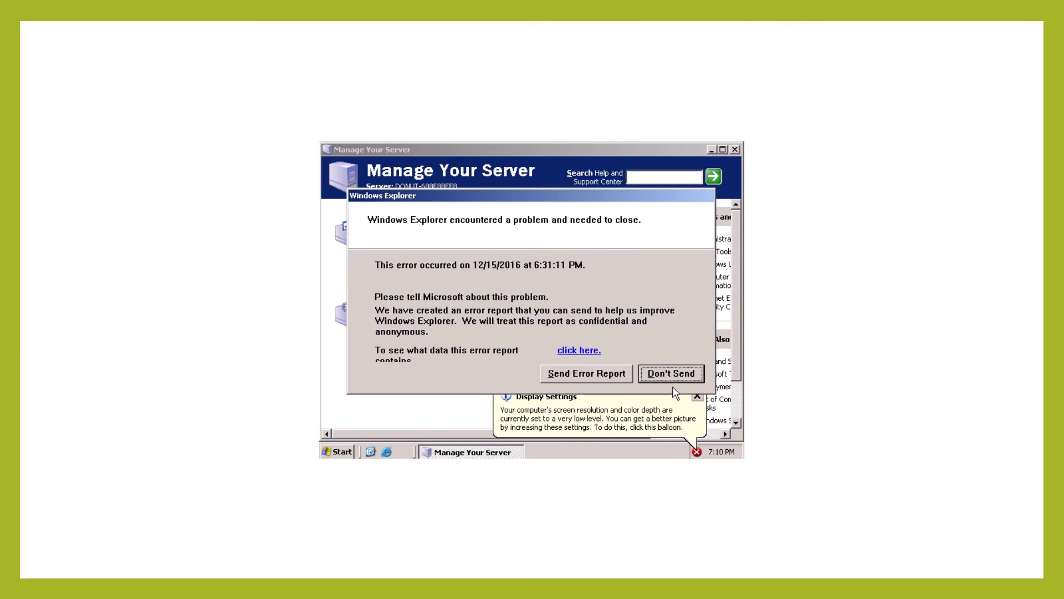
click(666, 370)
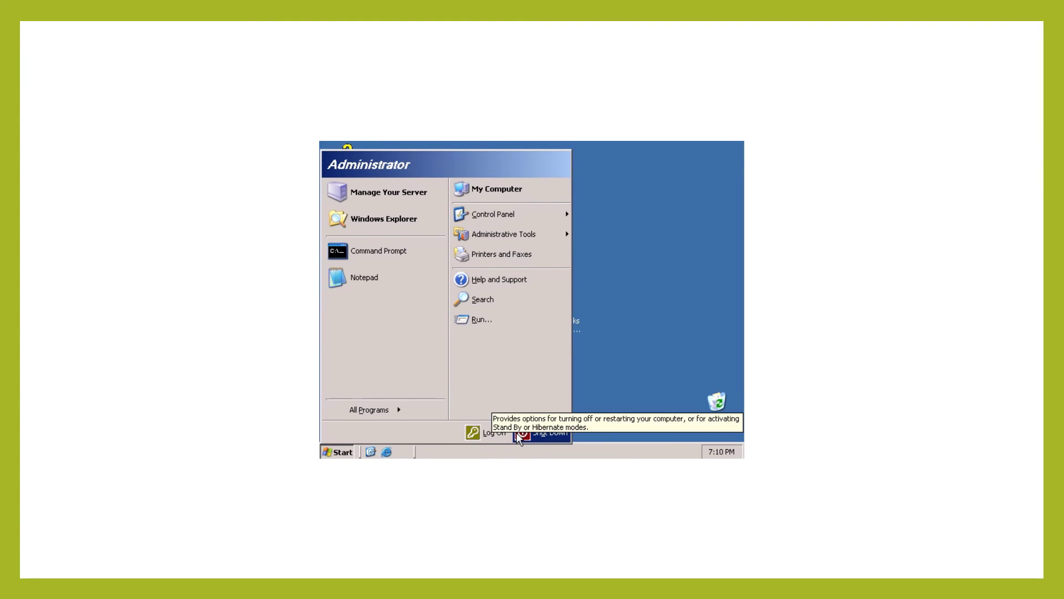
Set the Shut Down Windows action to Restart, keeping Other (Planned) as the reason.
click(516, 433)
click(471, 337)
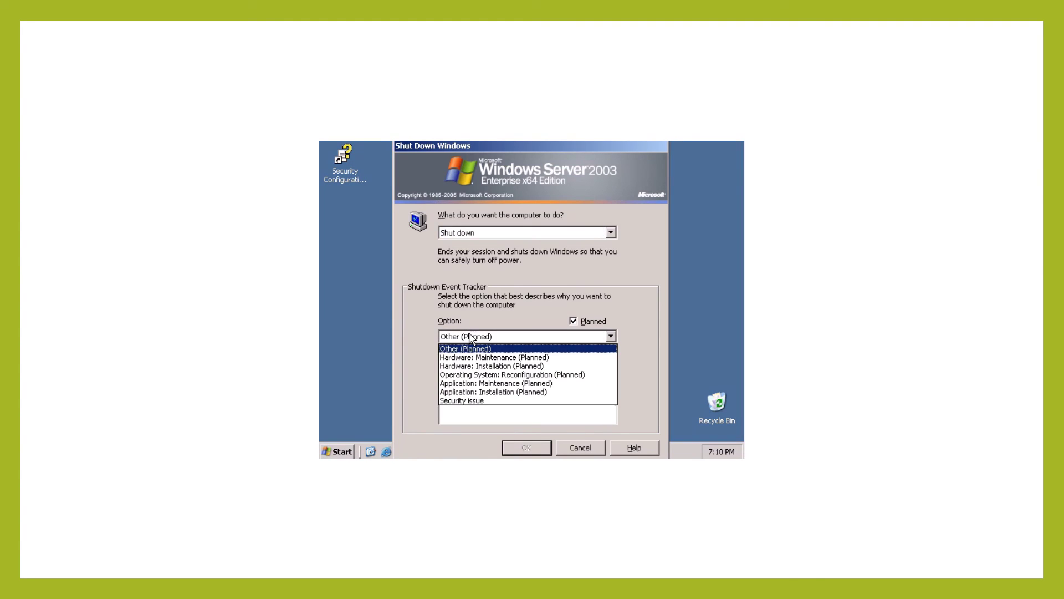
click(470, 336)
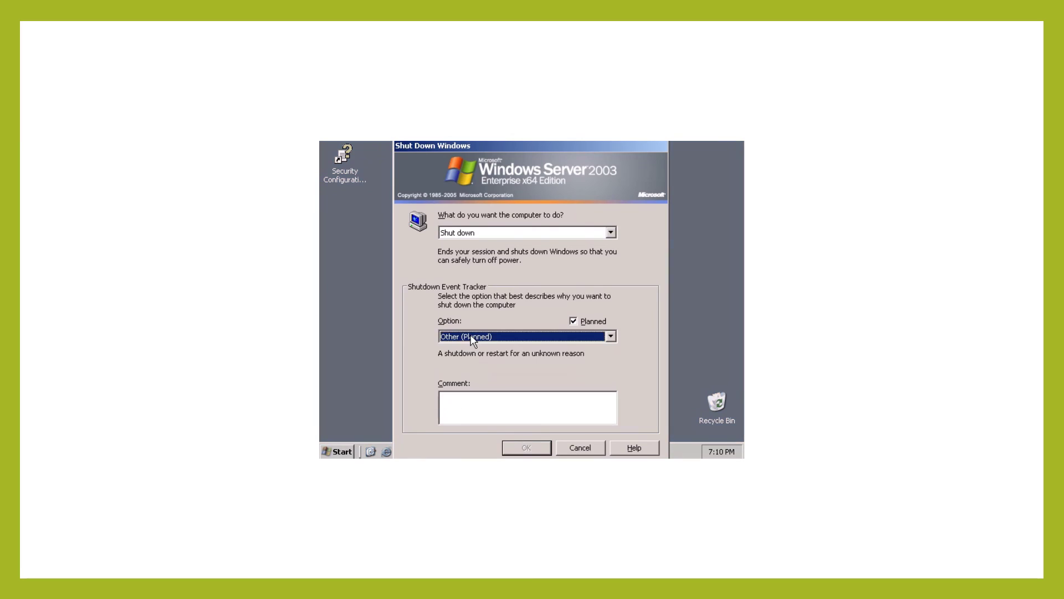
click(454, 233)
click(459, 261)
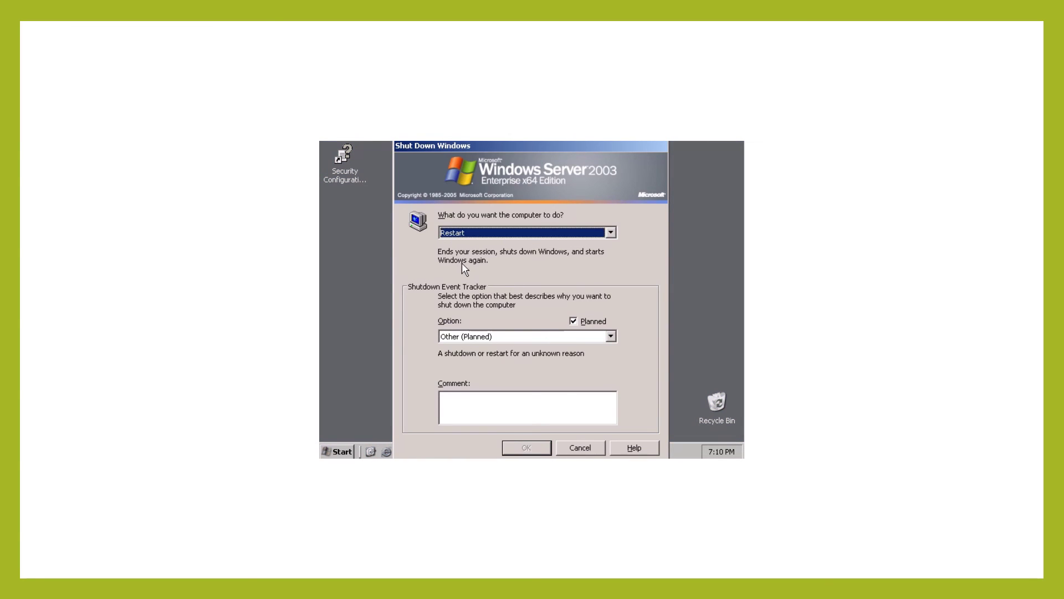
Type the shutdown comment 'i deleted system32', fixing the doubled s.
click(505, 412)
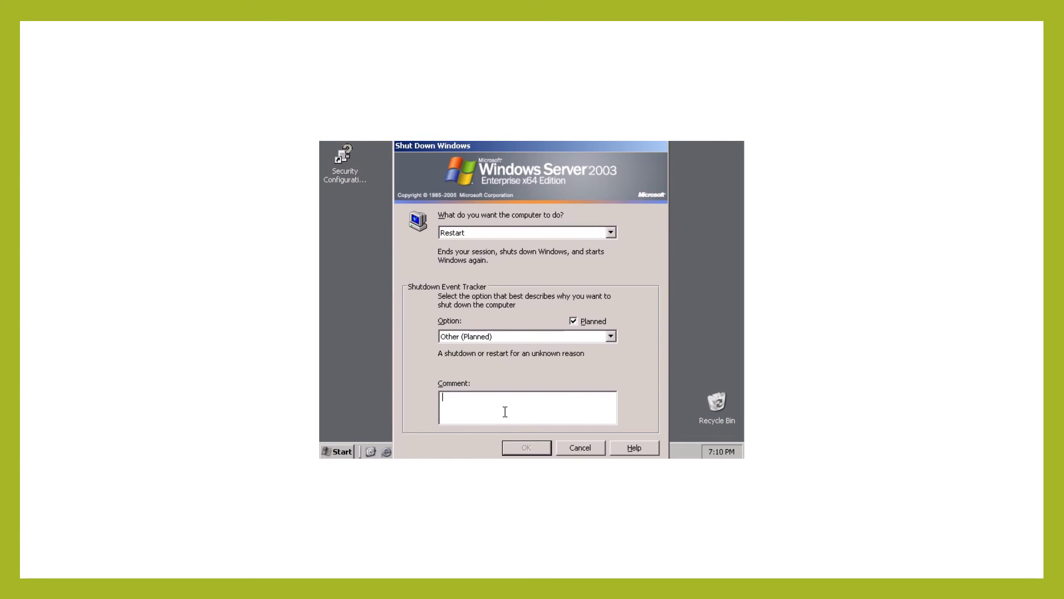
text(i )
text(dele)
text(ted )
text(ssyste)
text(m32)
click(479, 397)
key(BackSpace)
key(End)
text(,B)
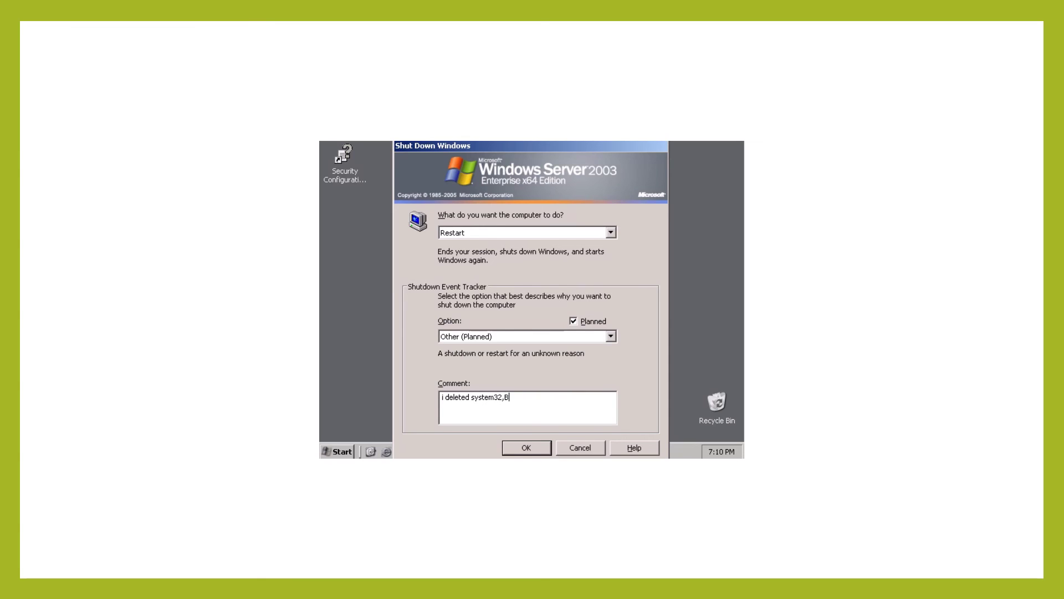